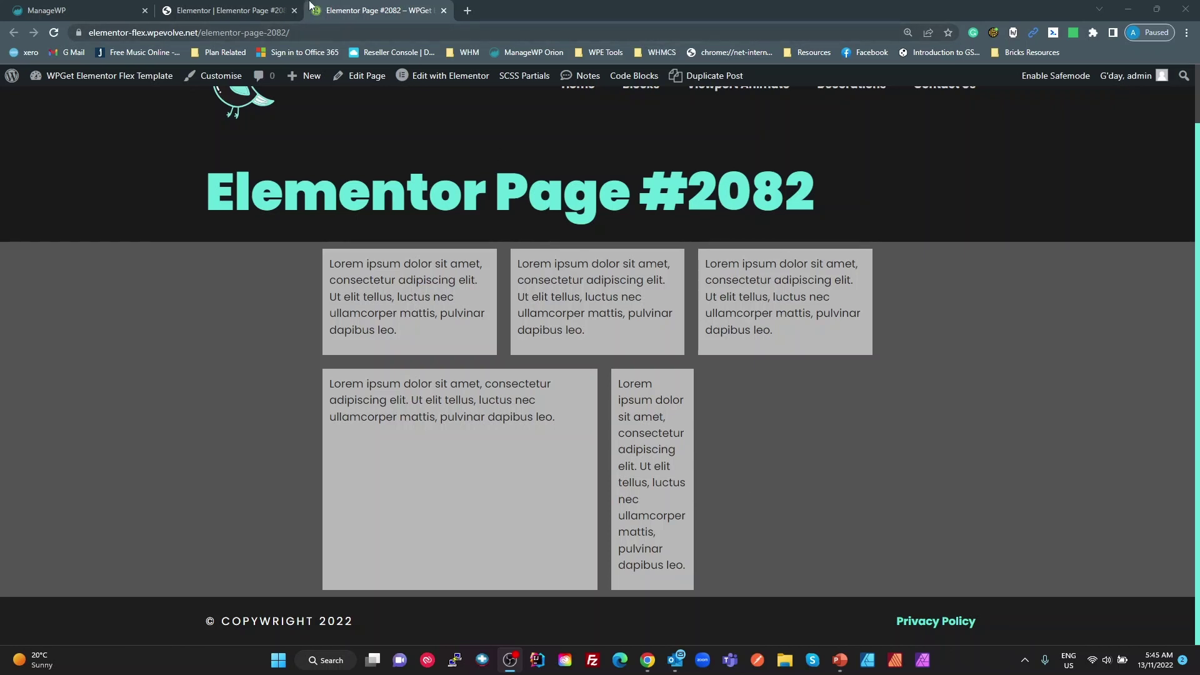
- Switch to the Elementor editor, narrow the settings panel and delete the existing wrapper container with all its contents
click(245, 11)
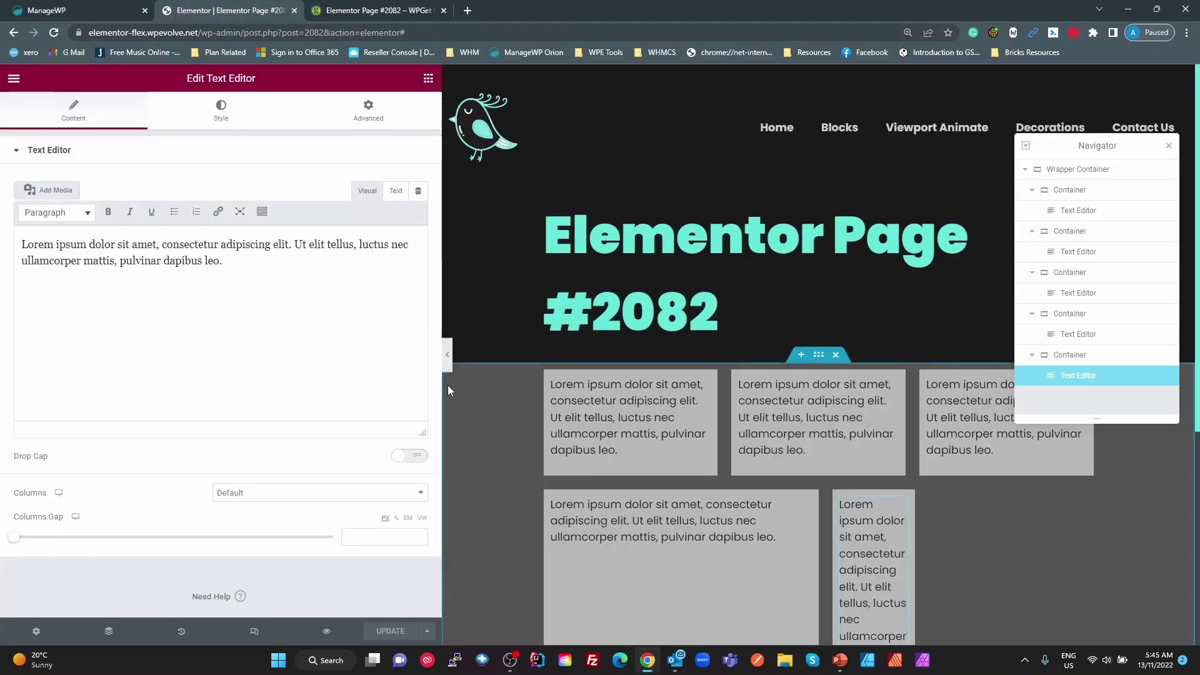
drag(443, 385, 306, 383)
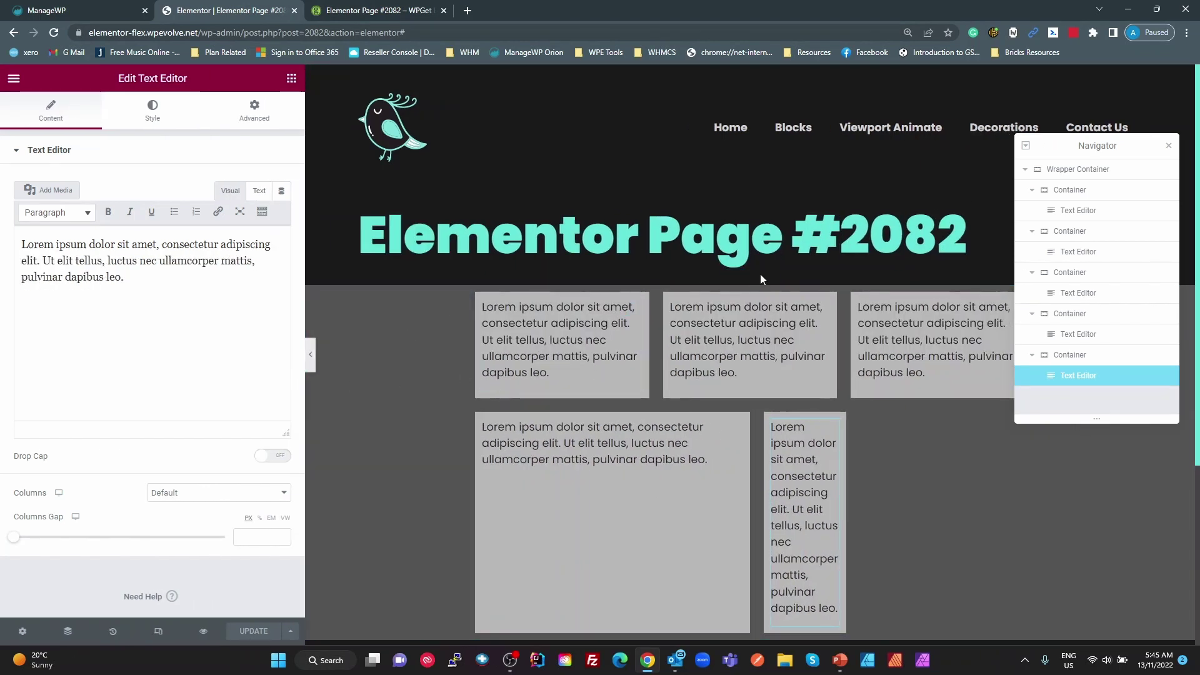
click(768, 276)
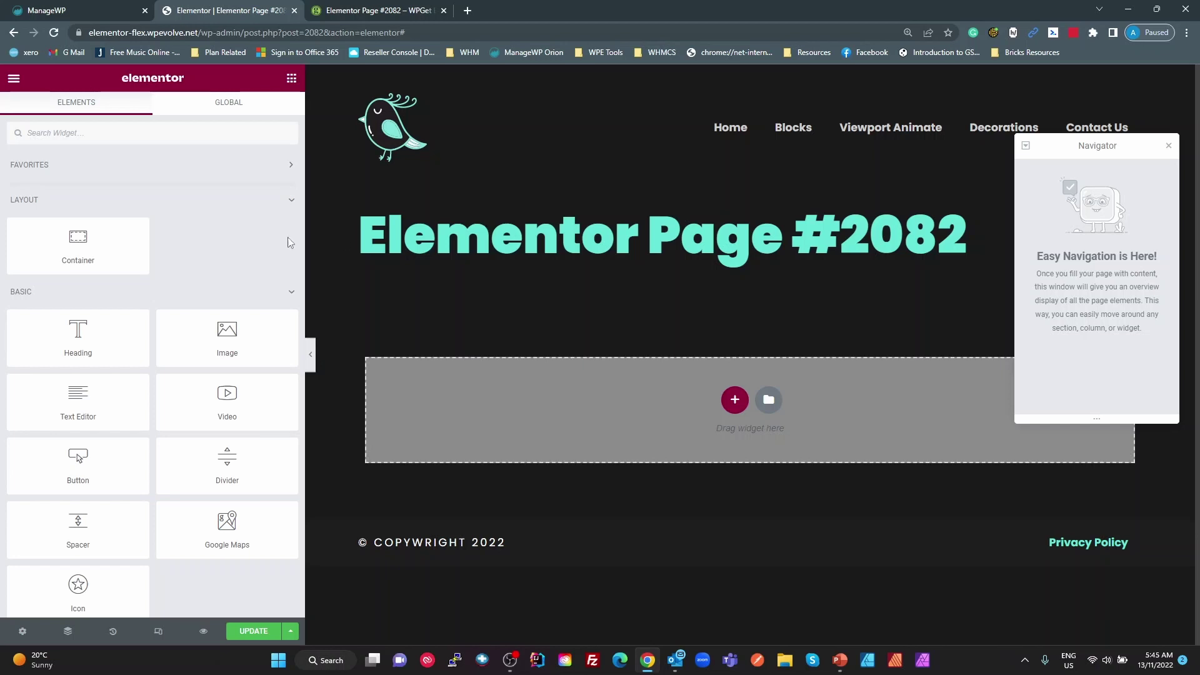
- Add a new container to the empty page and set its HTML tag to section
drag(77, 244, 554, 401)
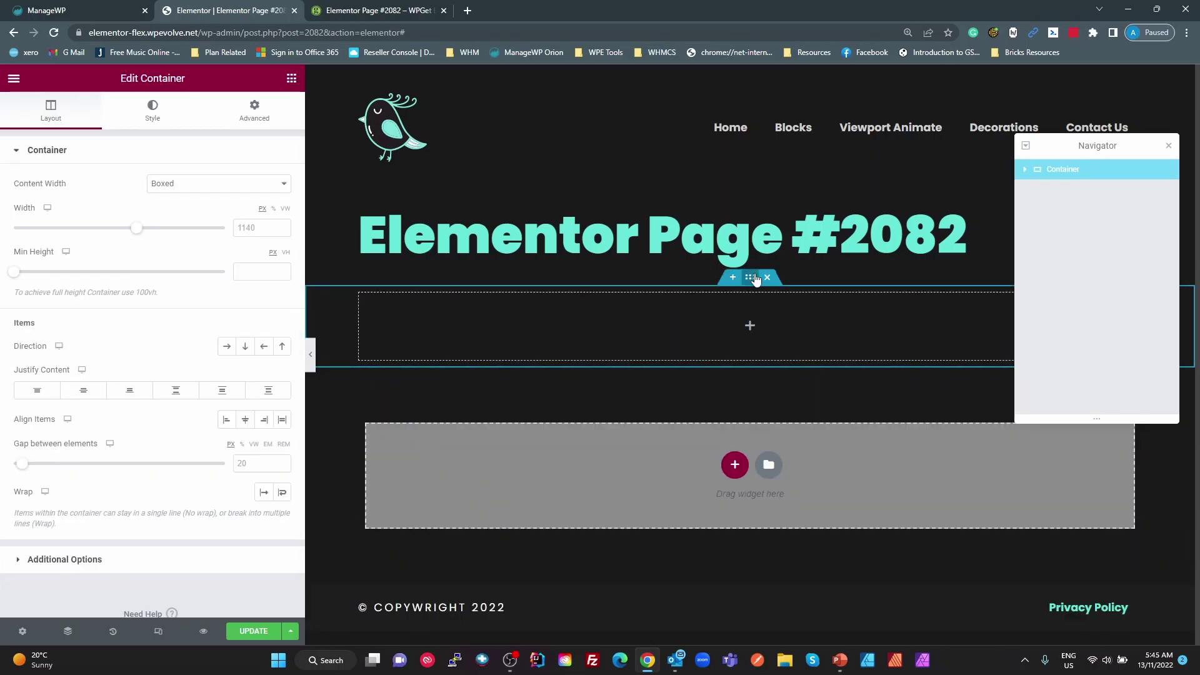
scroll(257, 496, down, 1)
click(165, 523)
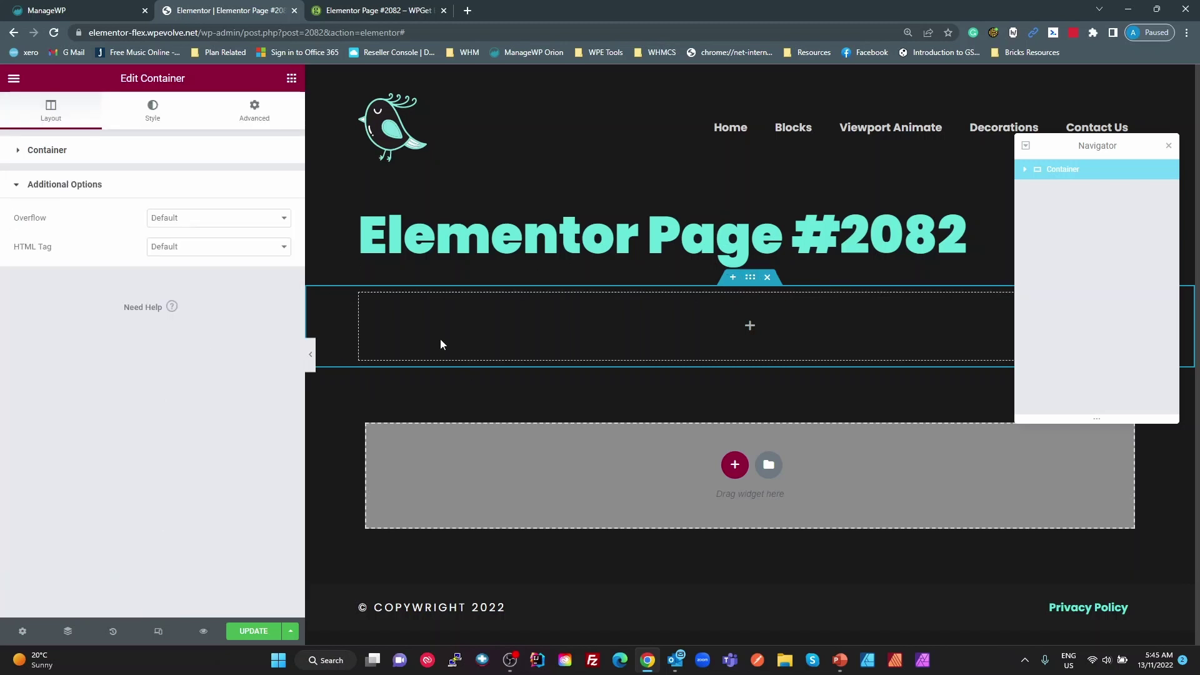
click(207, 247)
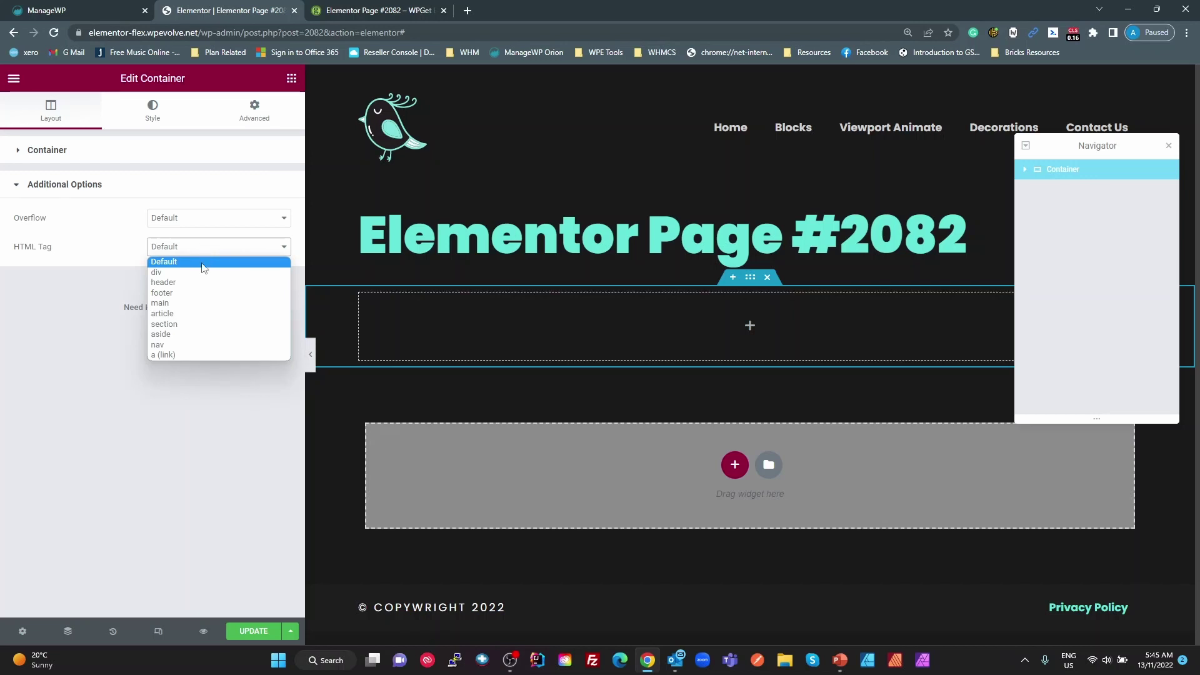
click(190, 324)
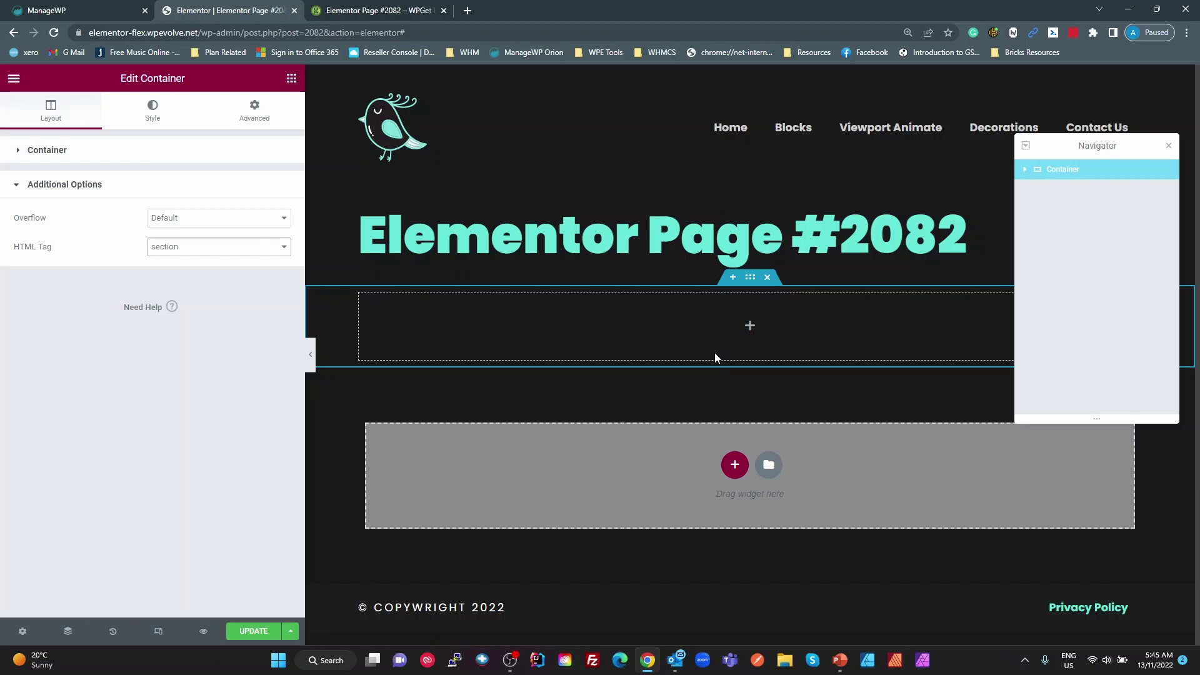
- Give the section container a classic background using the global colour grey3
click(166, 118)
click(232, 214)
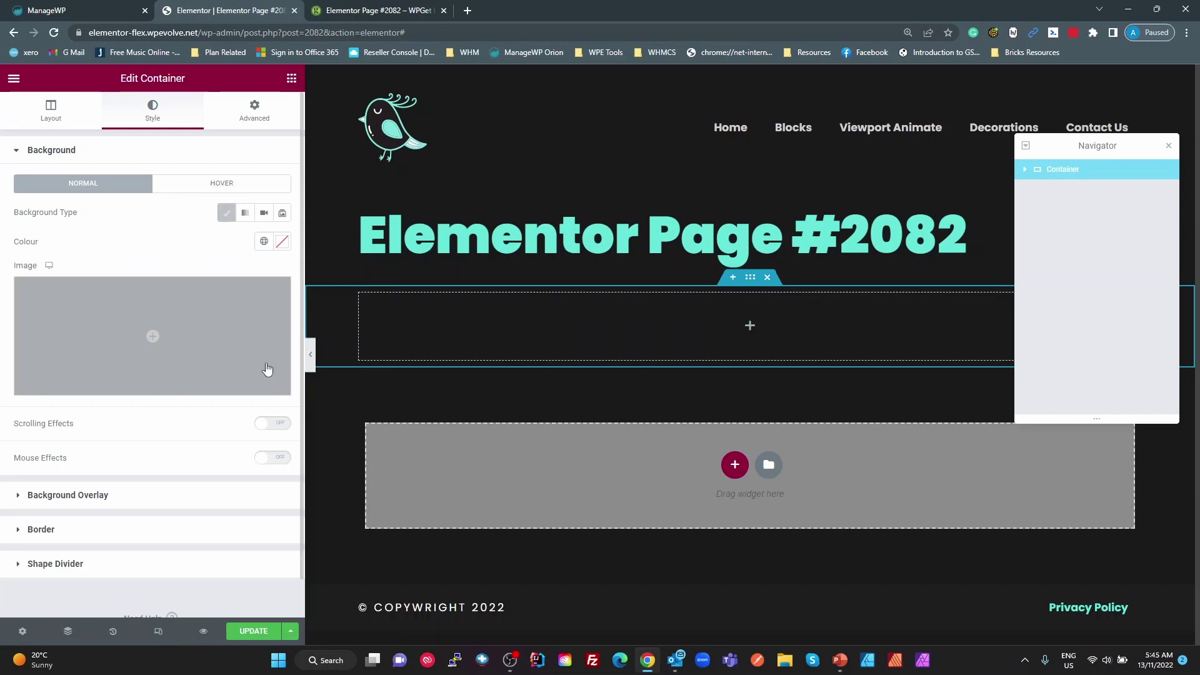
click(264, 241)
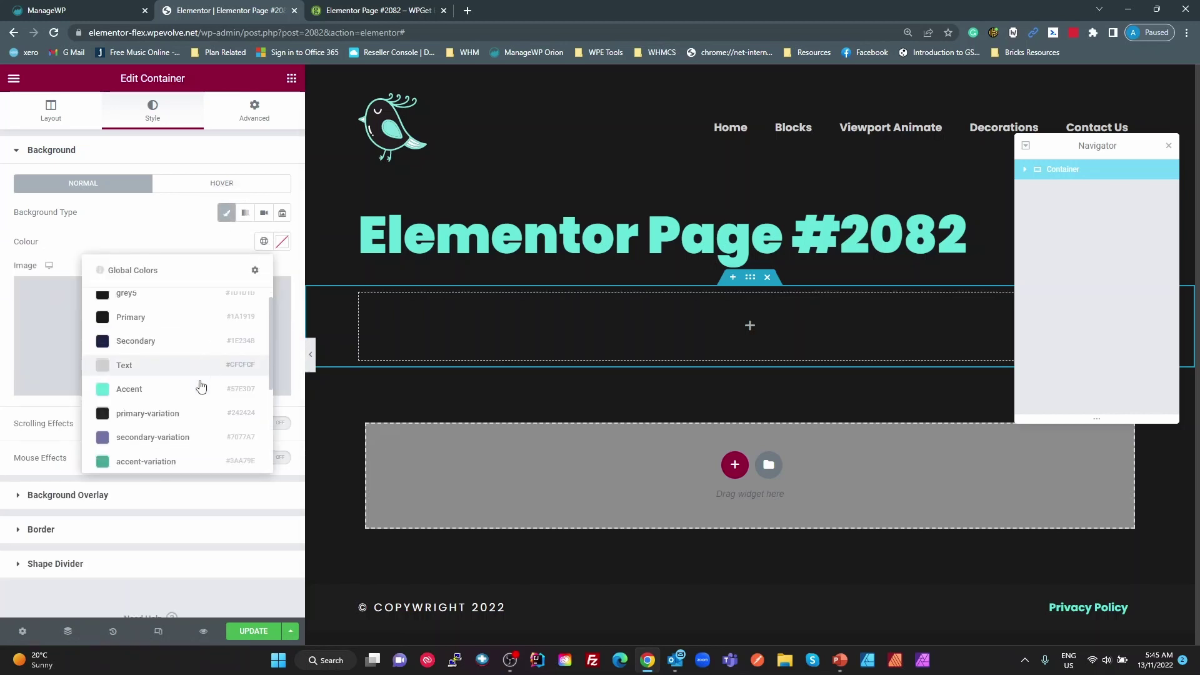
scroll(200, 388, down, 4)
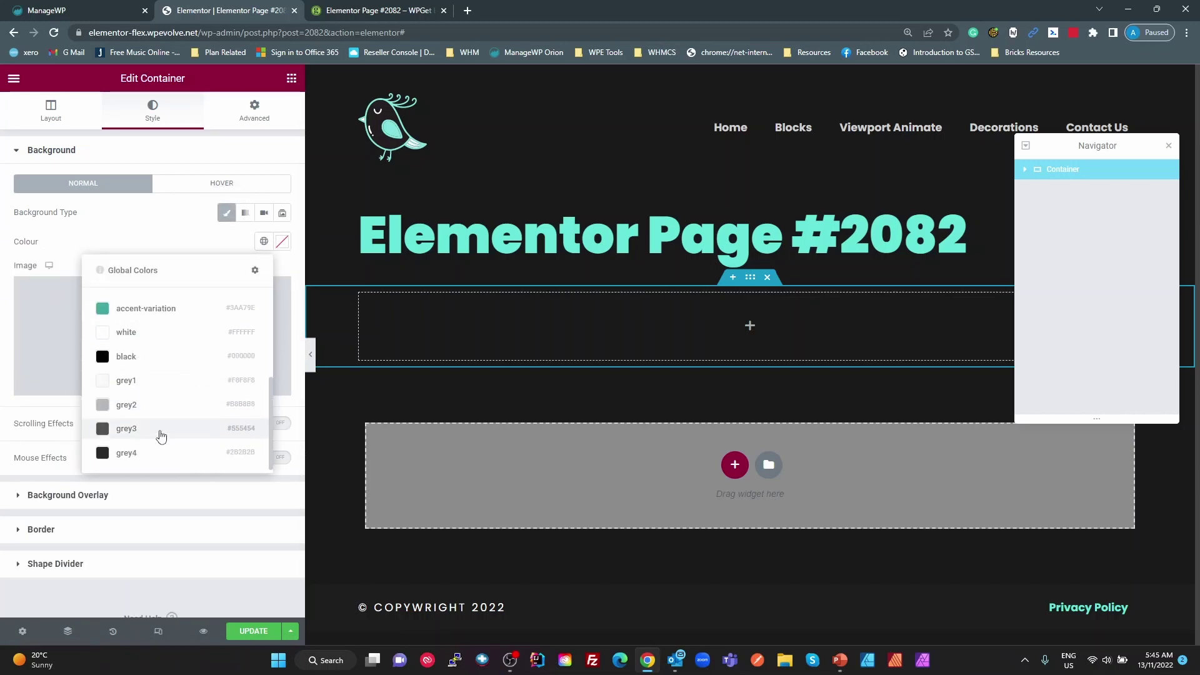
click(161, 431)
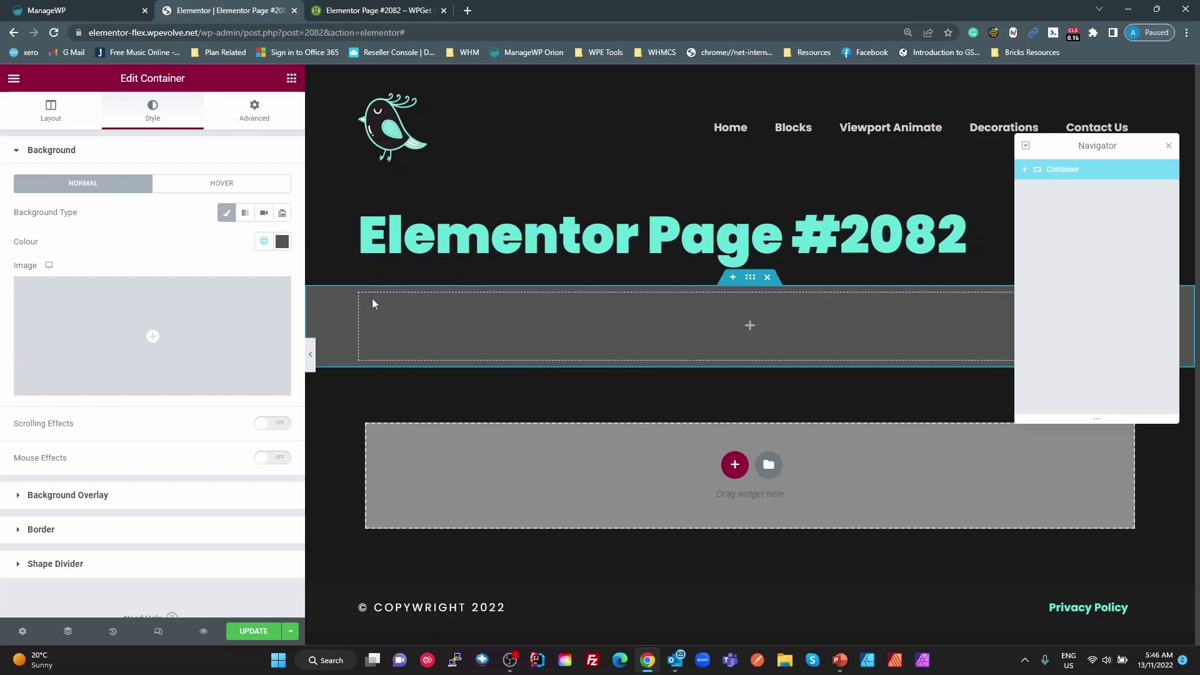
- Examine the container's width and spacing settings alongside the default content width in the site-wide layout settings
click(52, 112)
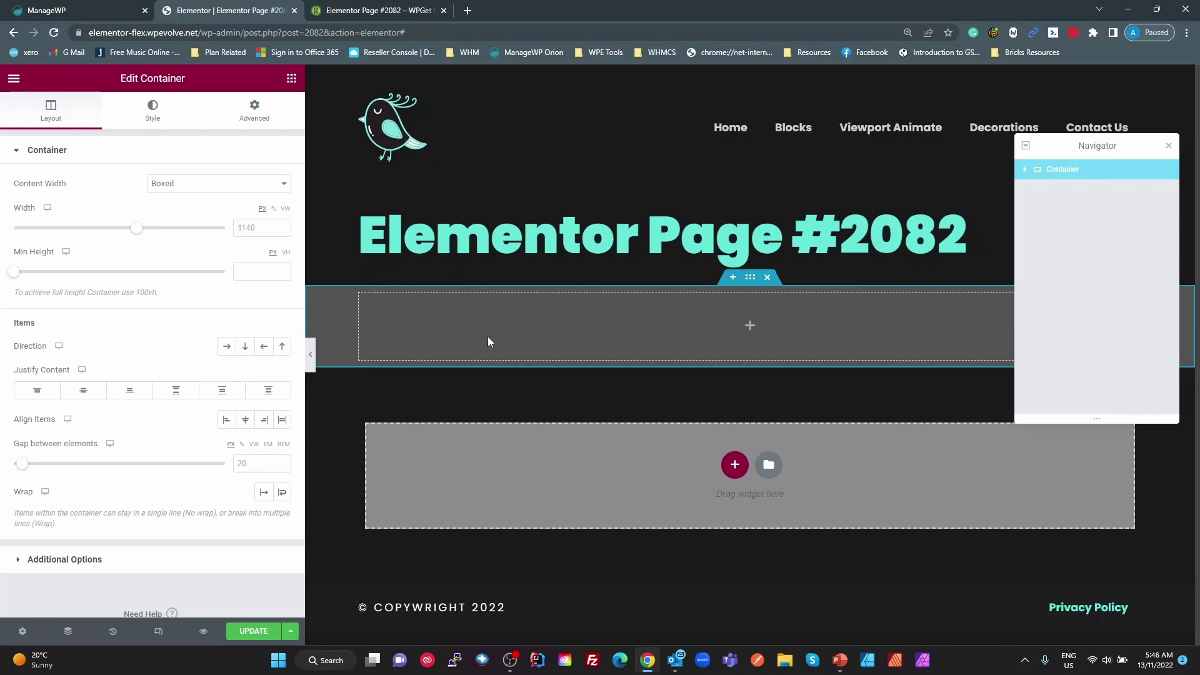
click(245, 228)
click(13, 79)
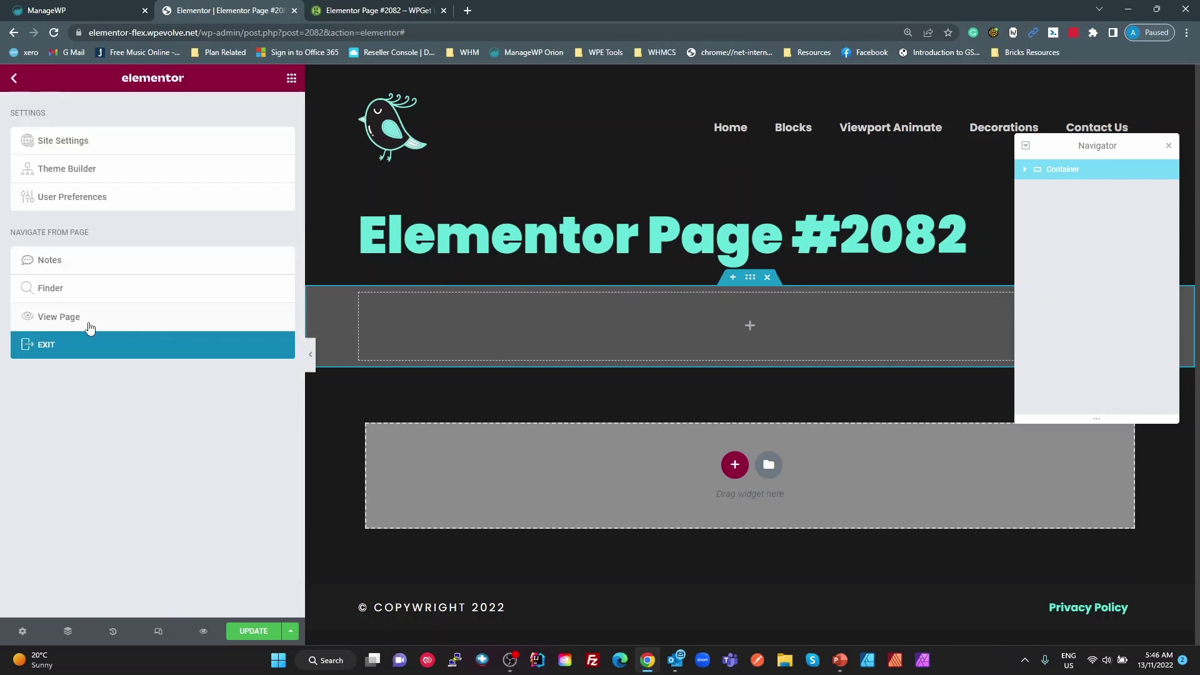
click(103, 192)
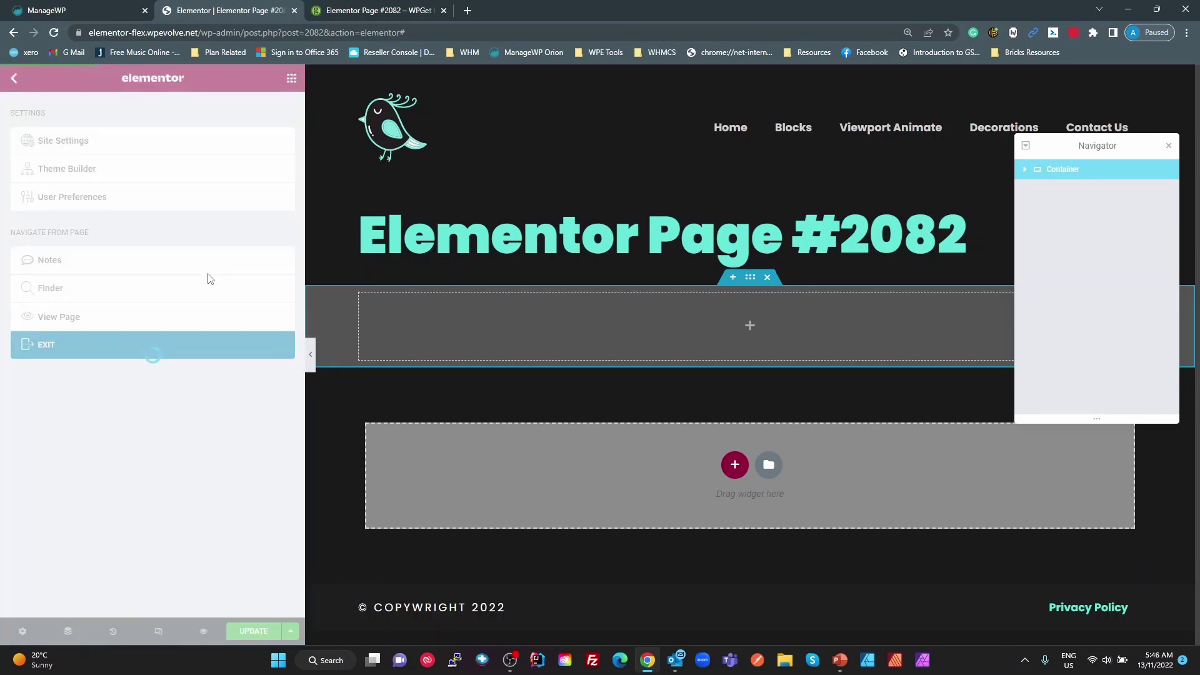
scroll(168, 469, down, 2)
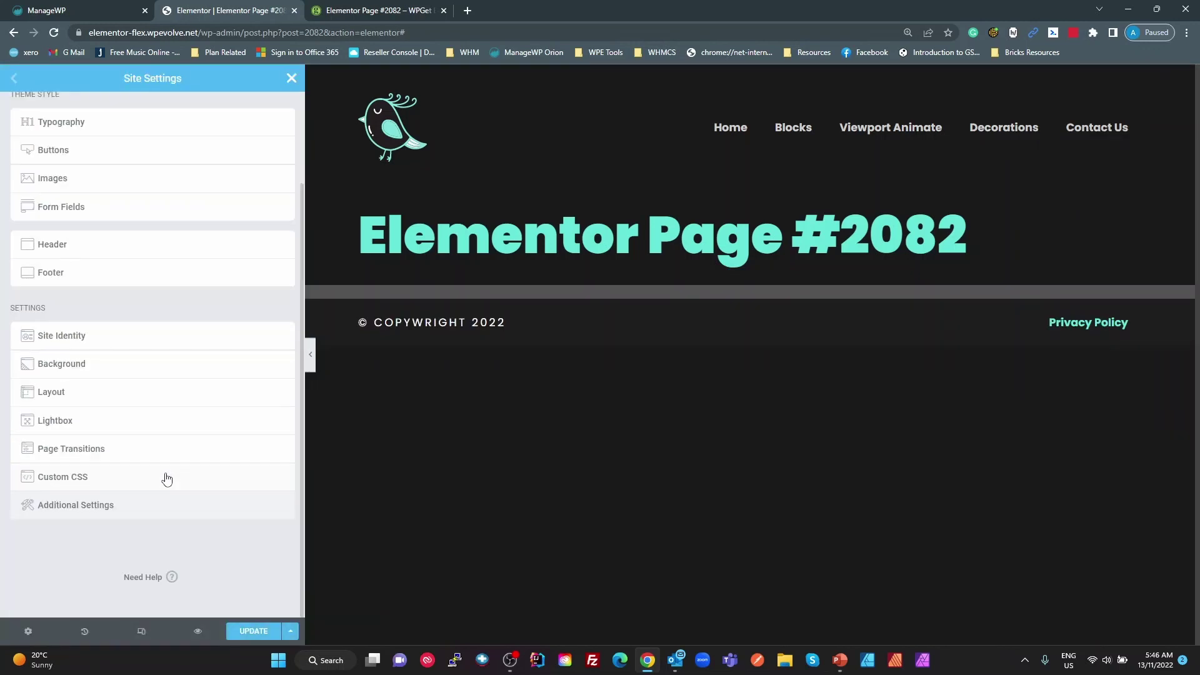
click(81, 403)
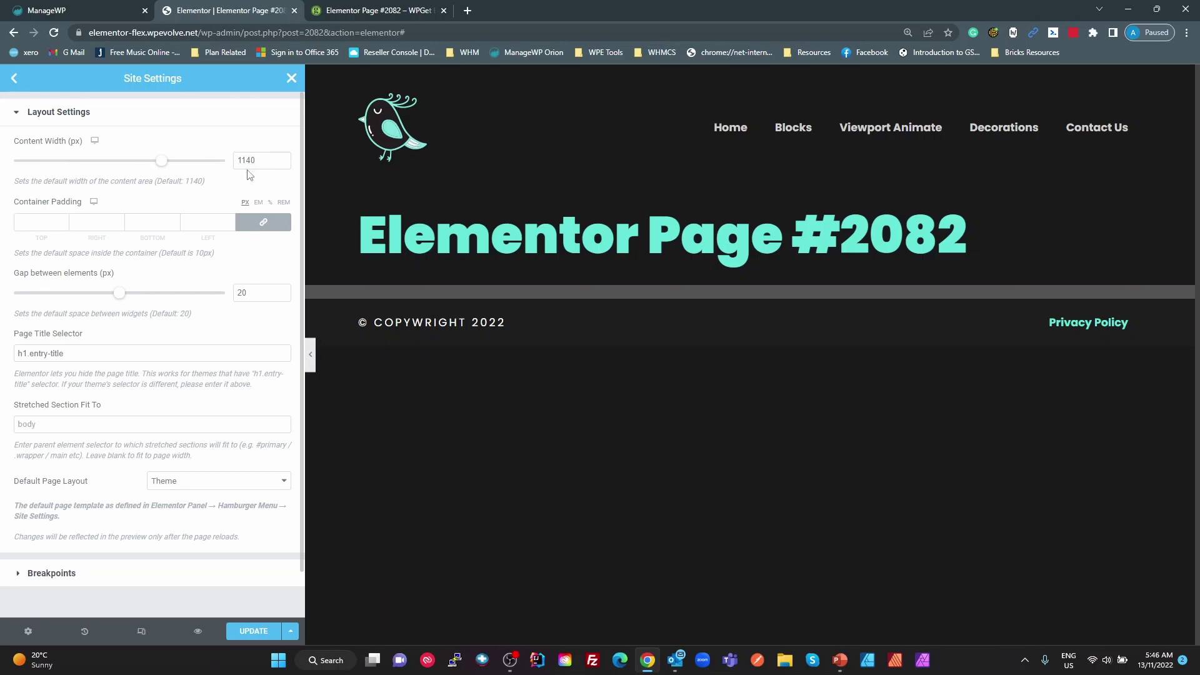
click(292, 79)
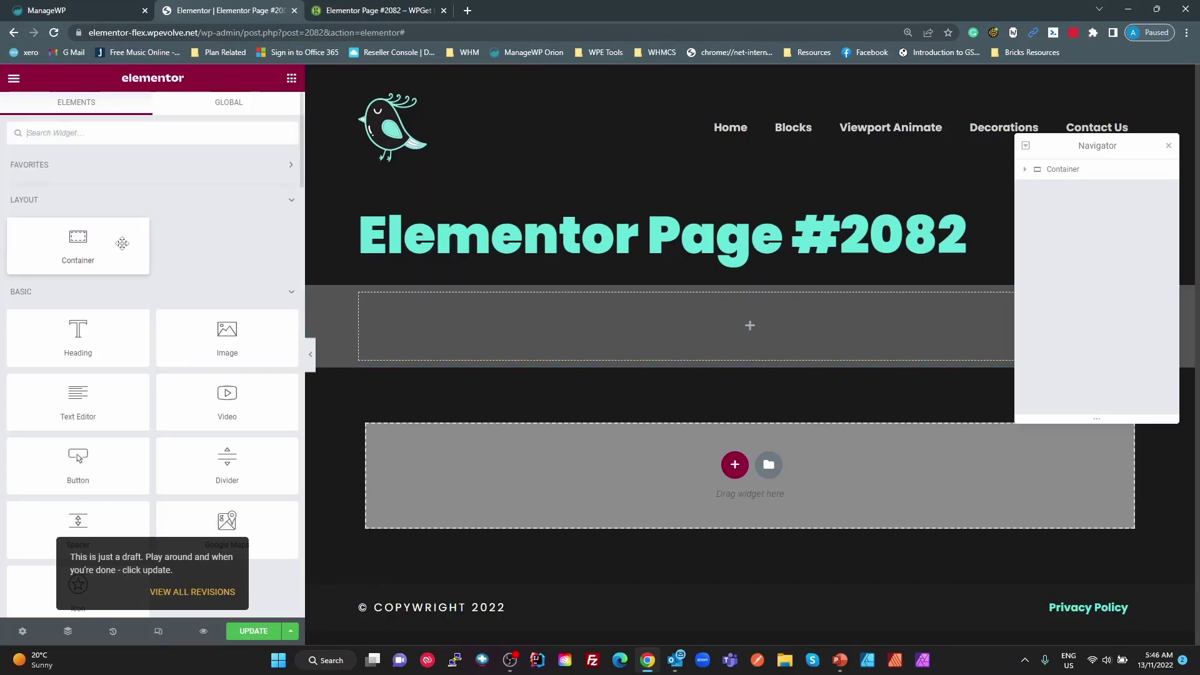
click(750, 276)
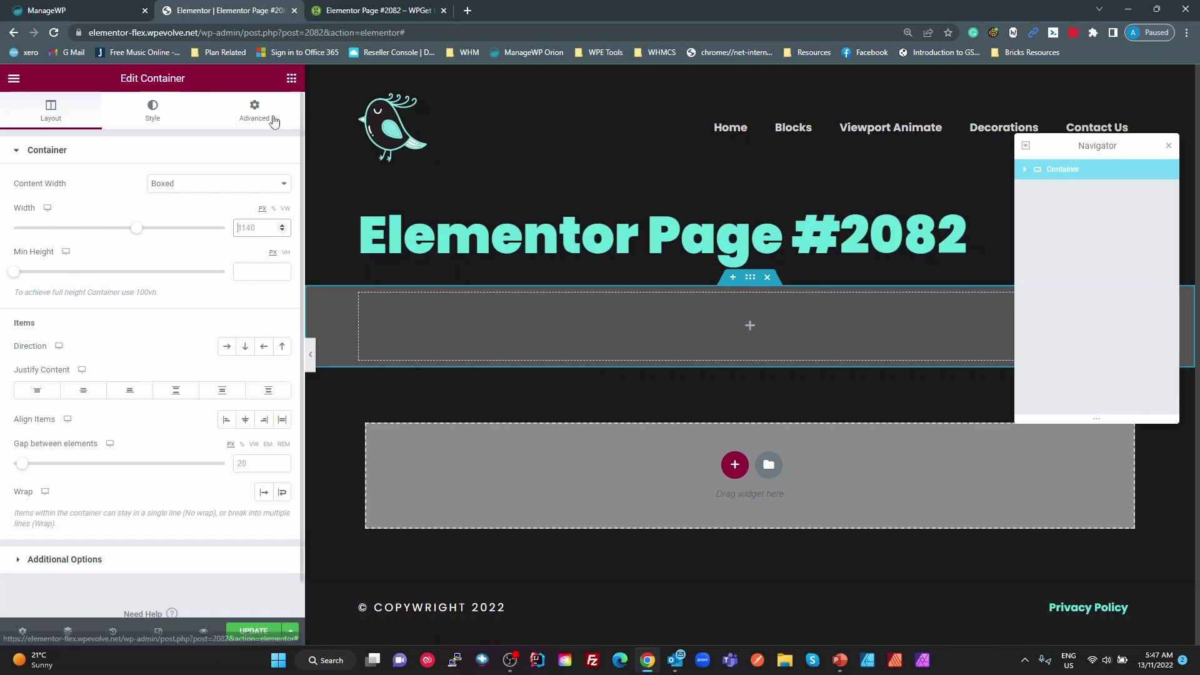
click(254, 113)
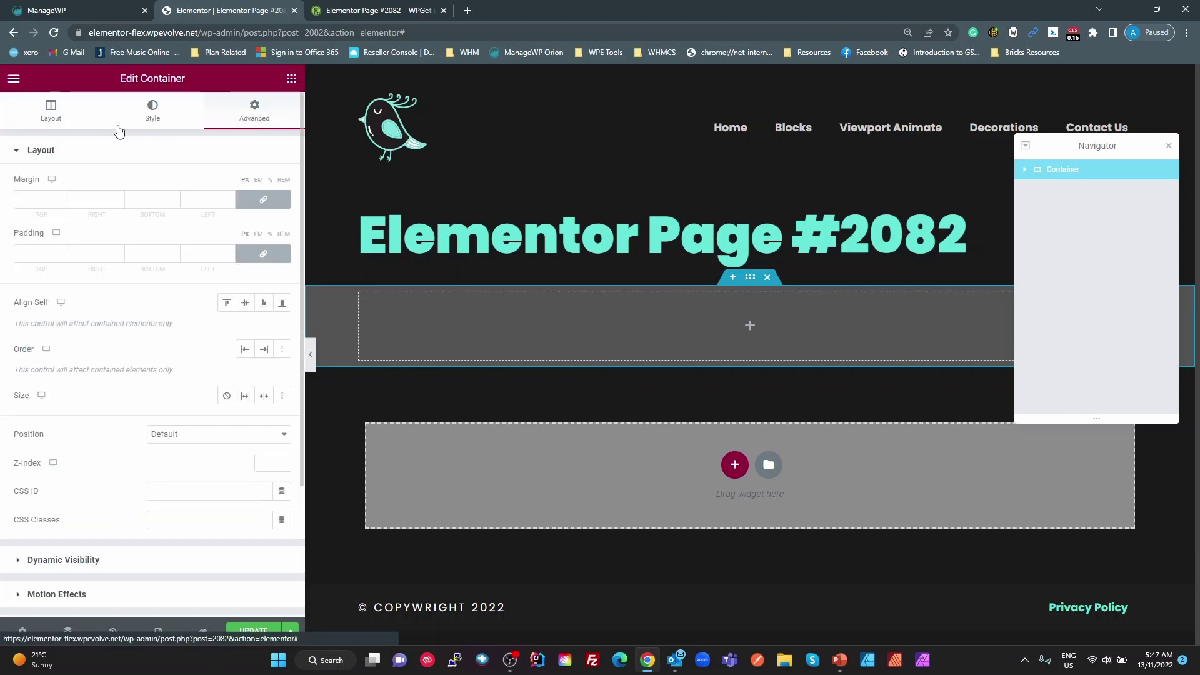
- Add a second container nested inside the section container and move the Navigator clear of it
click(291, 78)
drag(79, 249, 490, 348)
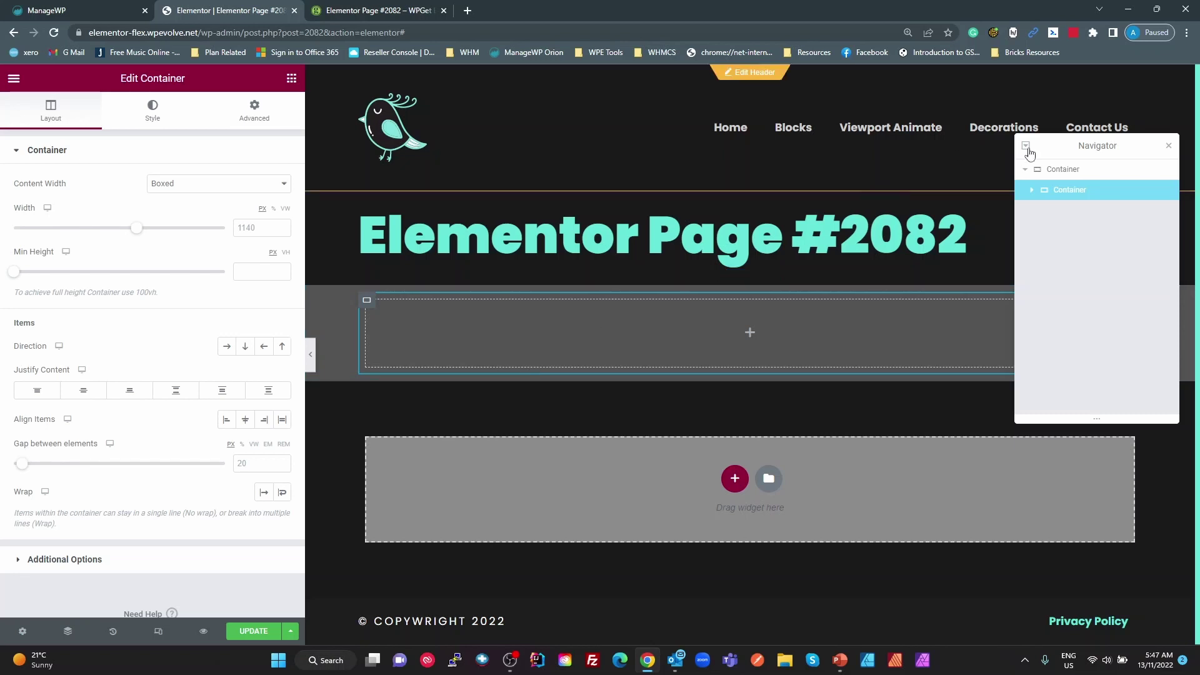
drag(1119, 146, 1099, 379)
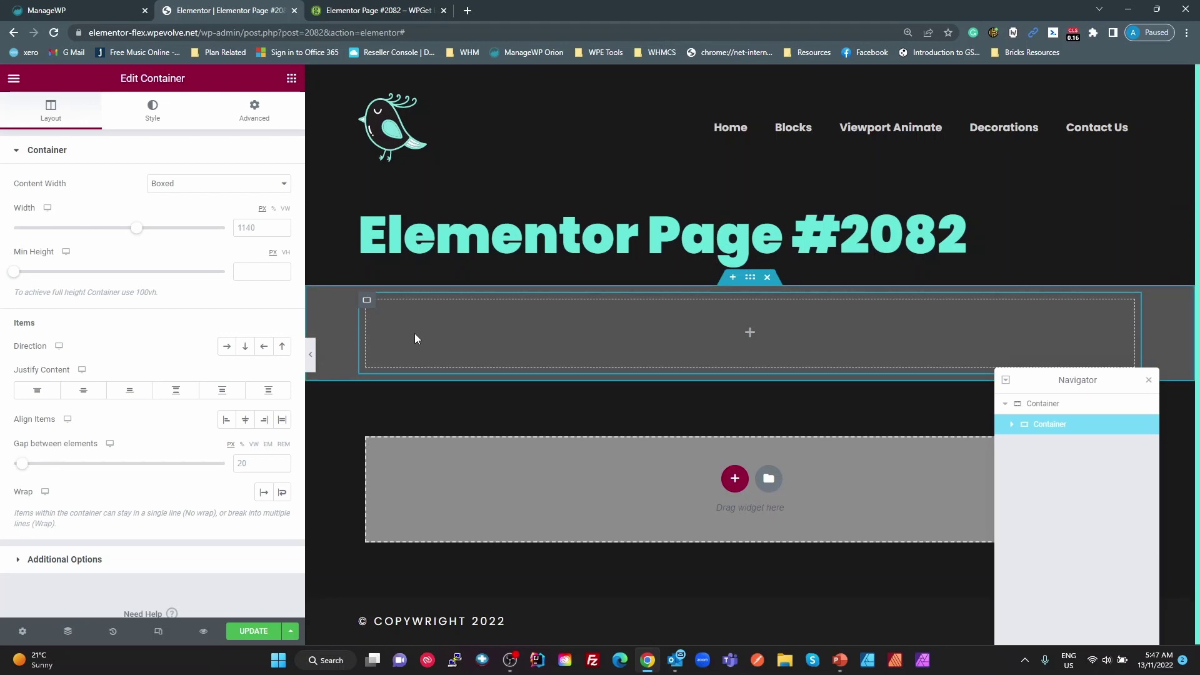
- Change the nested container's content width to Full Width
click(256, 183)
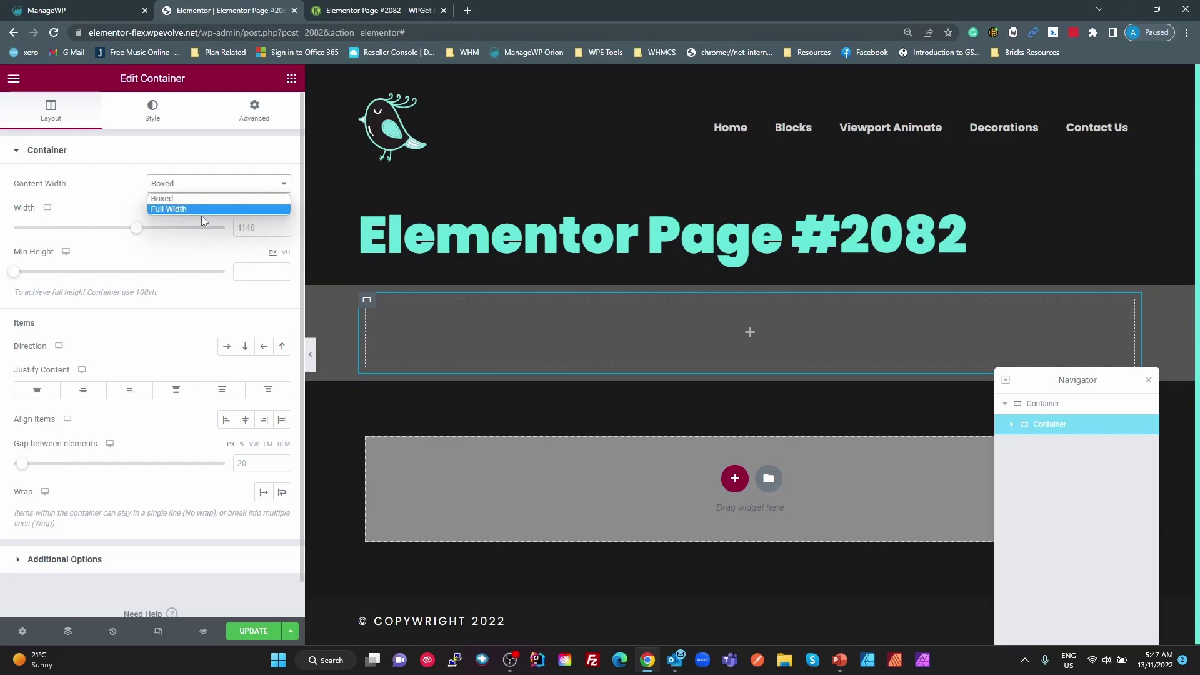
click(201, 217)
click(199, 185)
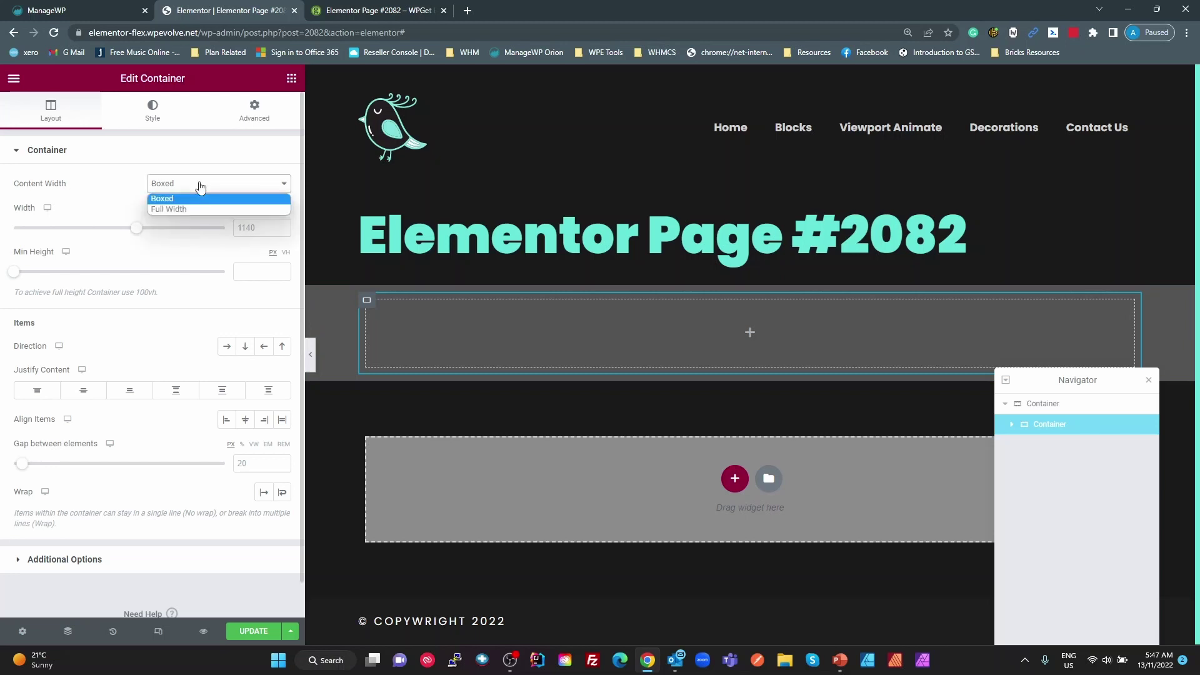
click(182, 210)
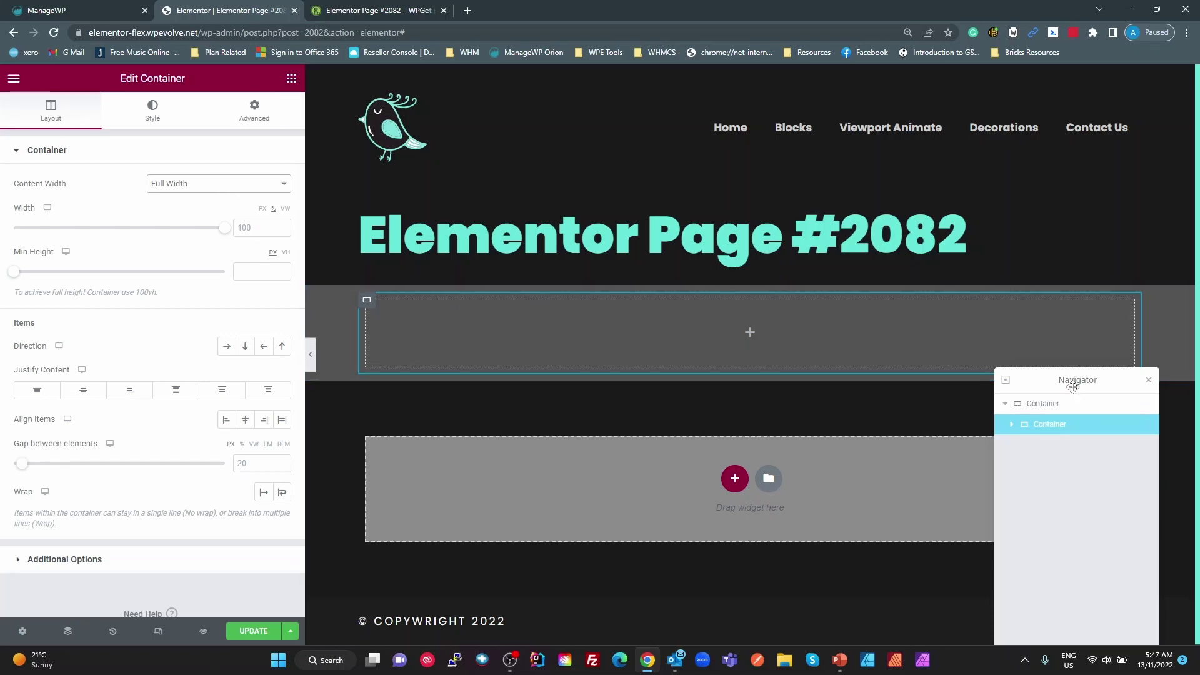
- Review the outer container's padding and width settings
drag(1071, 380, 1075, 330)
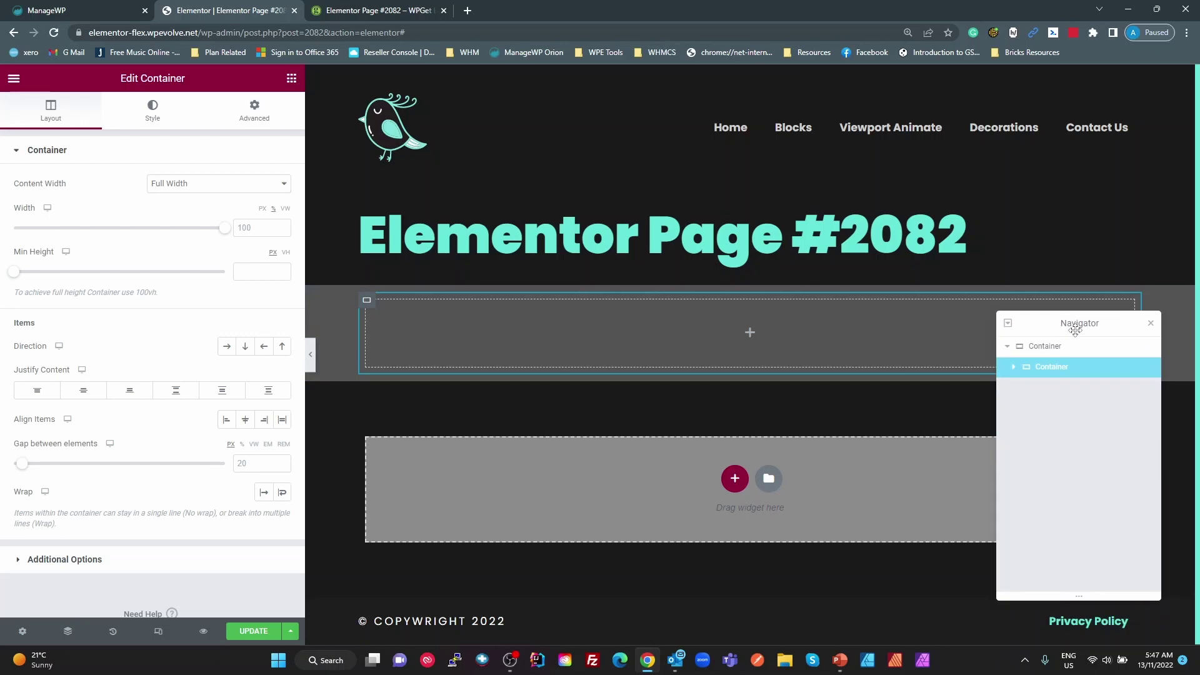
click(1045, 347)
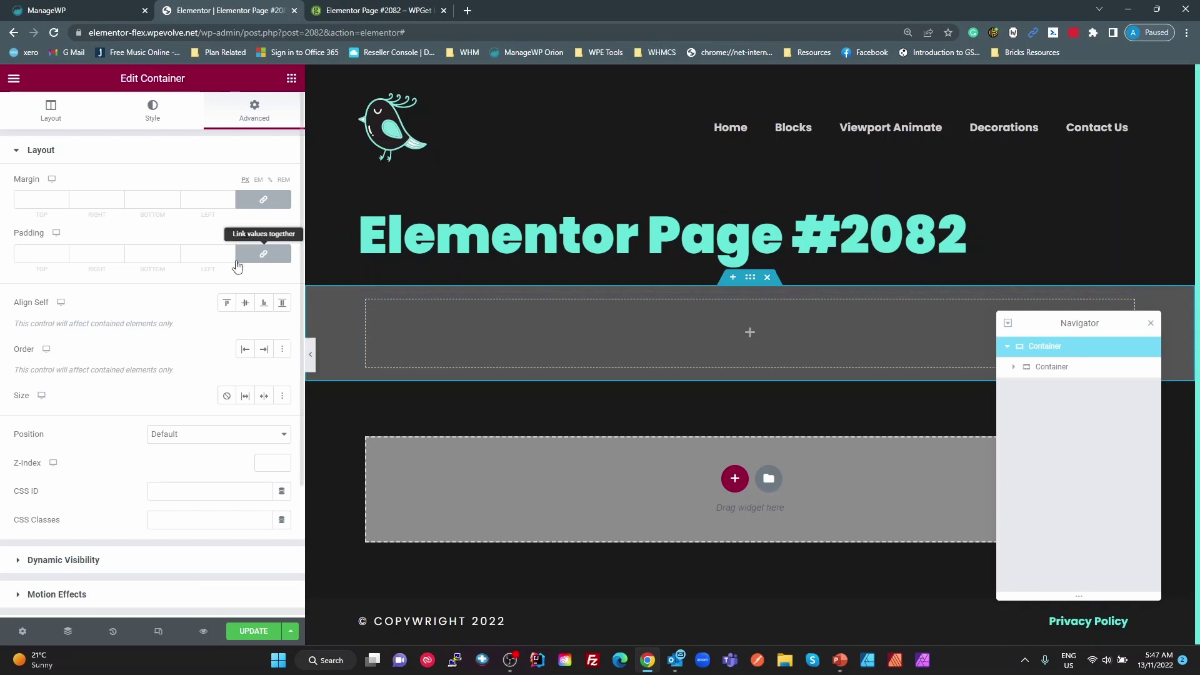
click(82, 118)
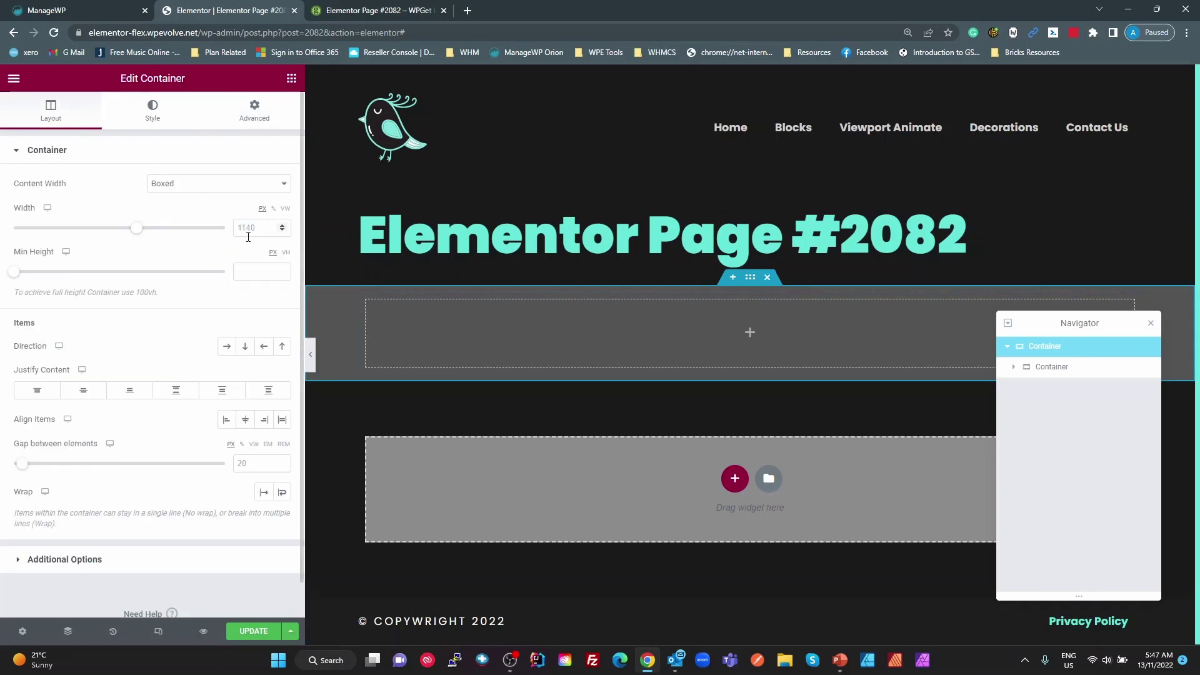
- Give the nested container a classic background using the global colour grey2
click(1046, 369)
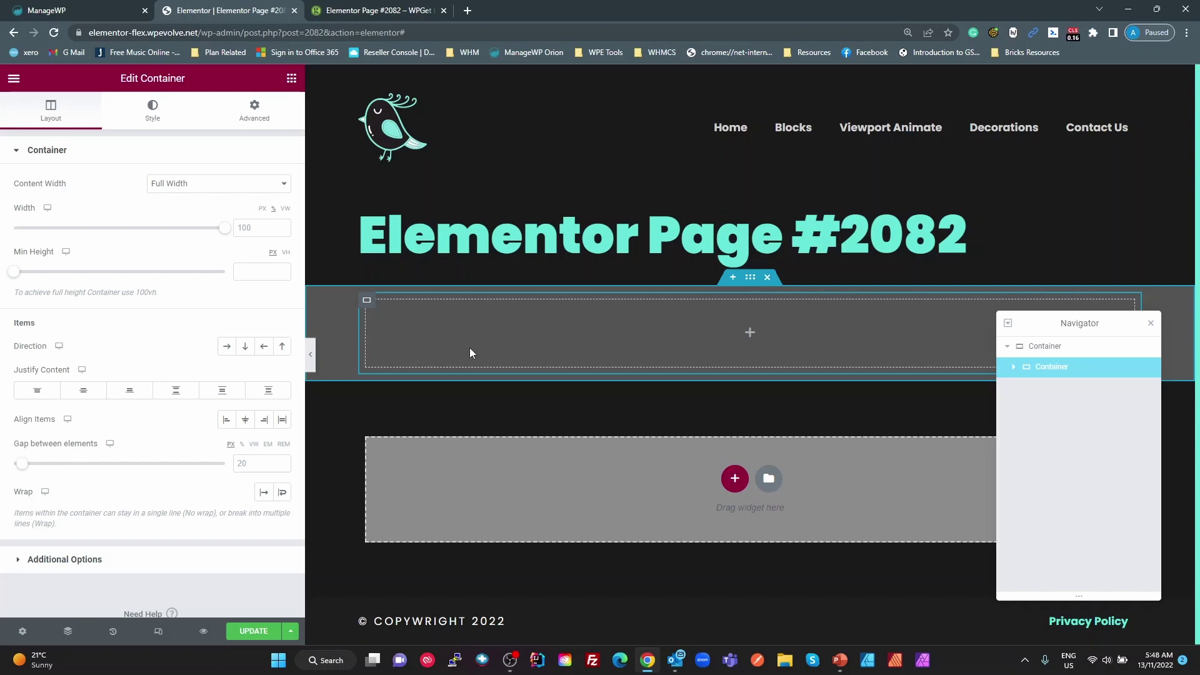
click(152, 112)
click(226, 212)
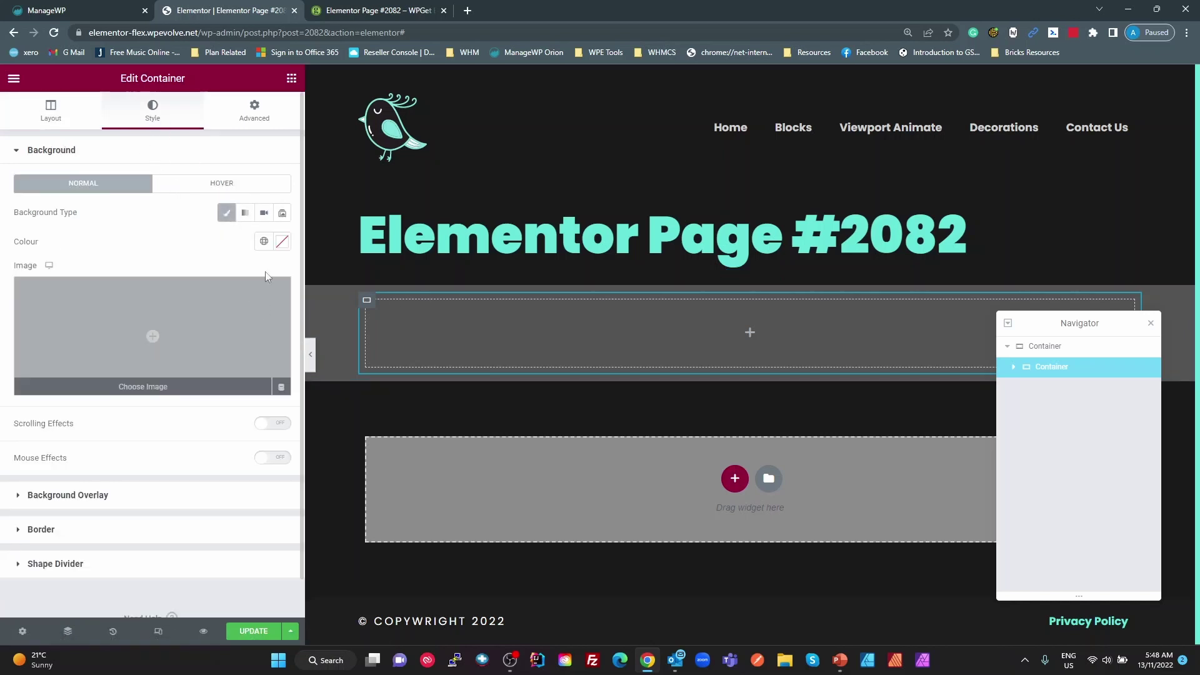
click(270, 245)
scroll(238, 325, down, 3)
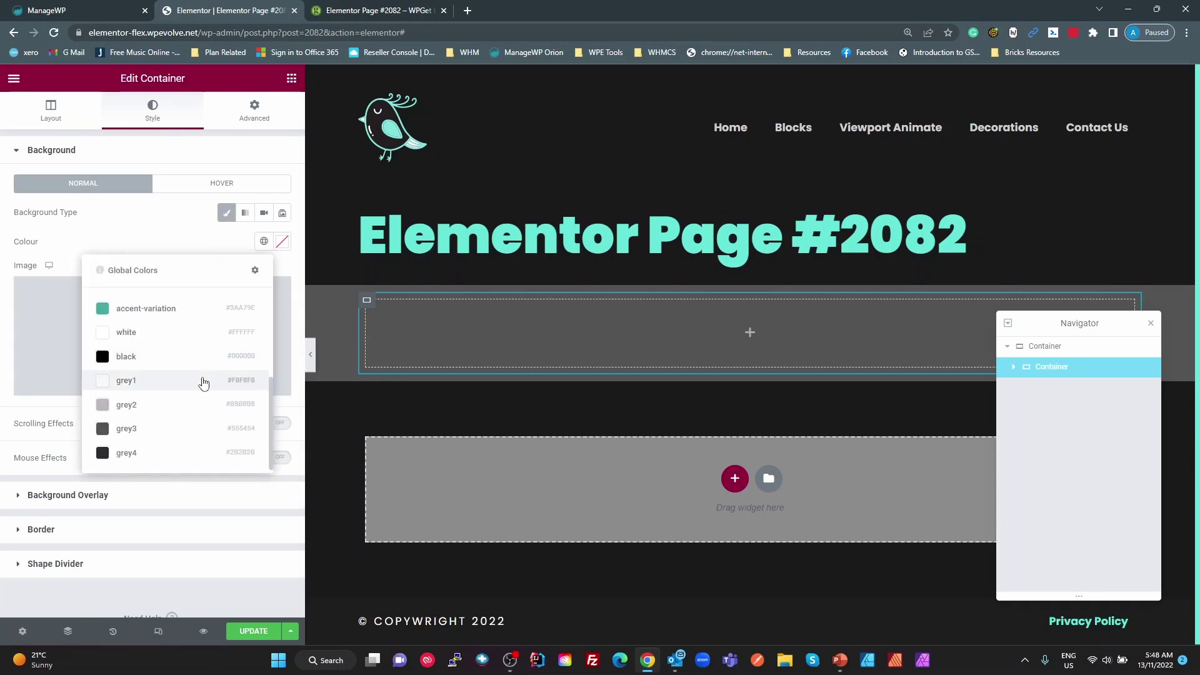
click(186, 406)
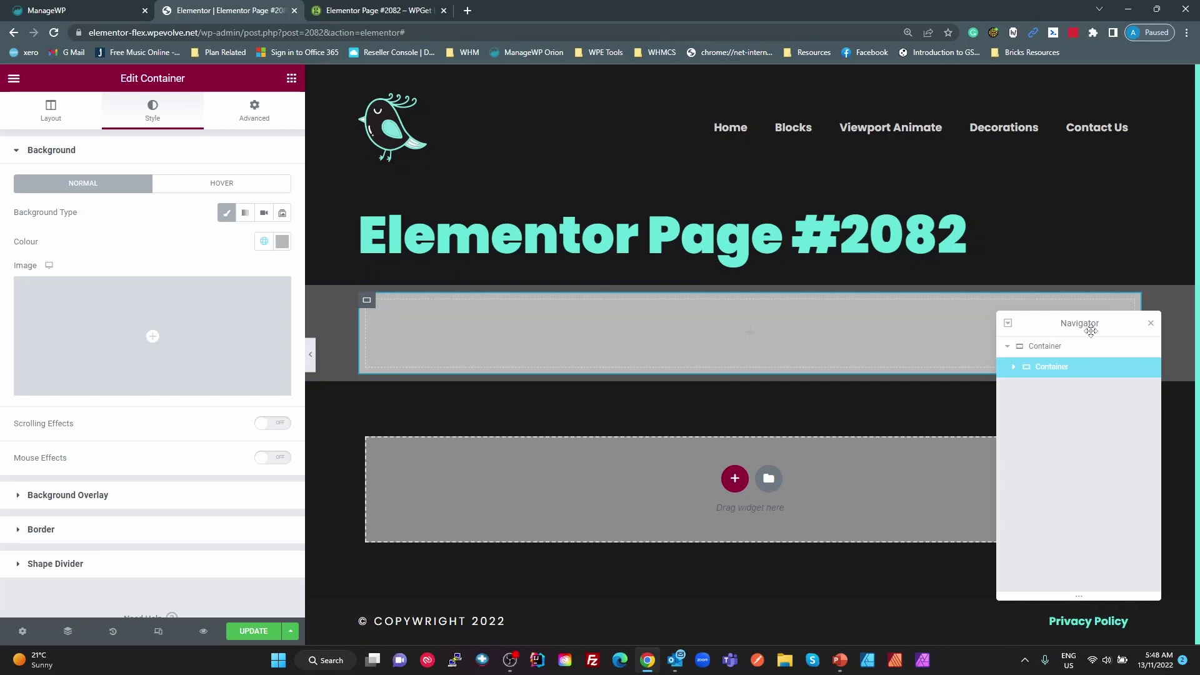
- Duplicate the nested grey2 container within the outer container
drag(1090, 331, 1091, 288)
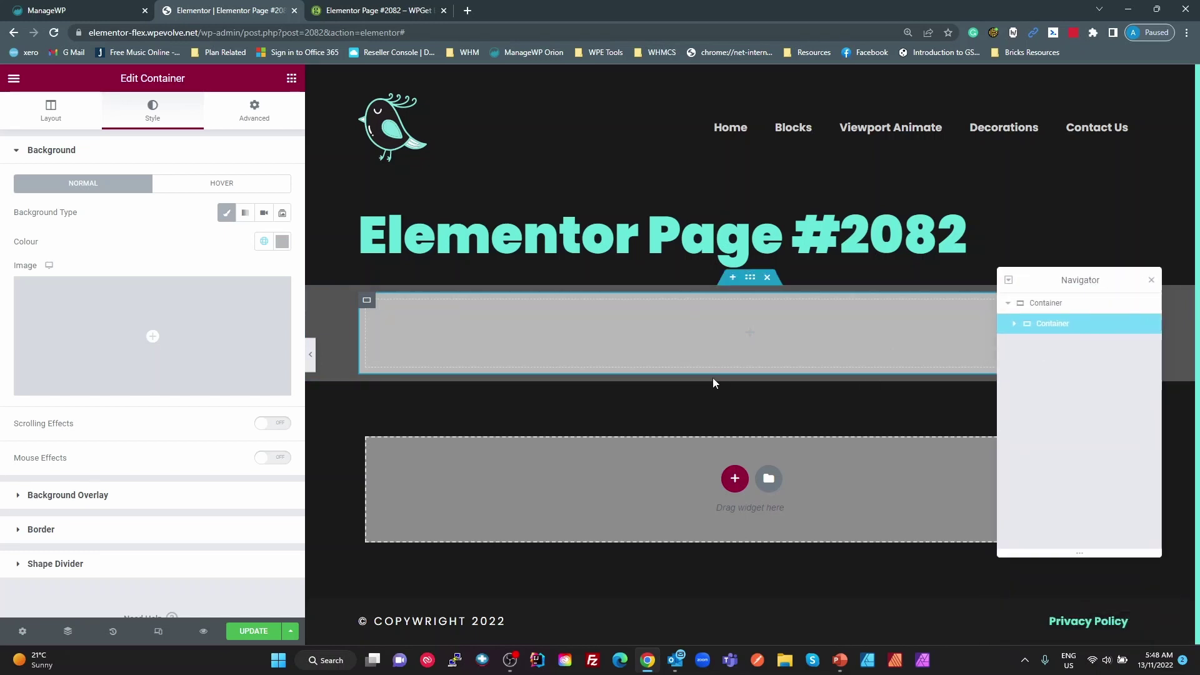
right_click(1051, 329)
click(1075, 356)
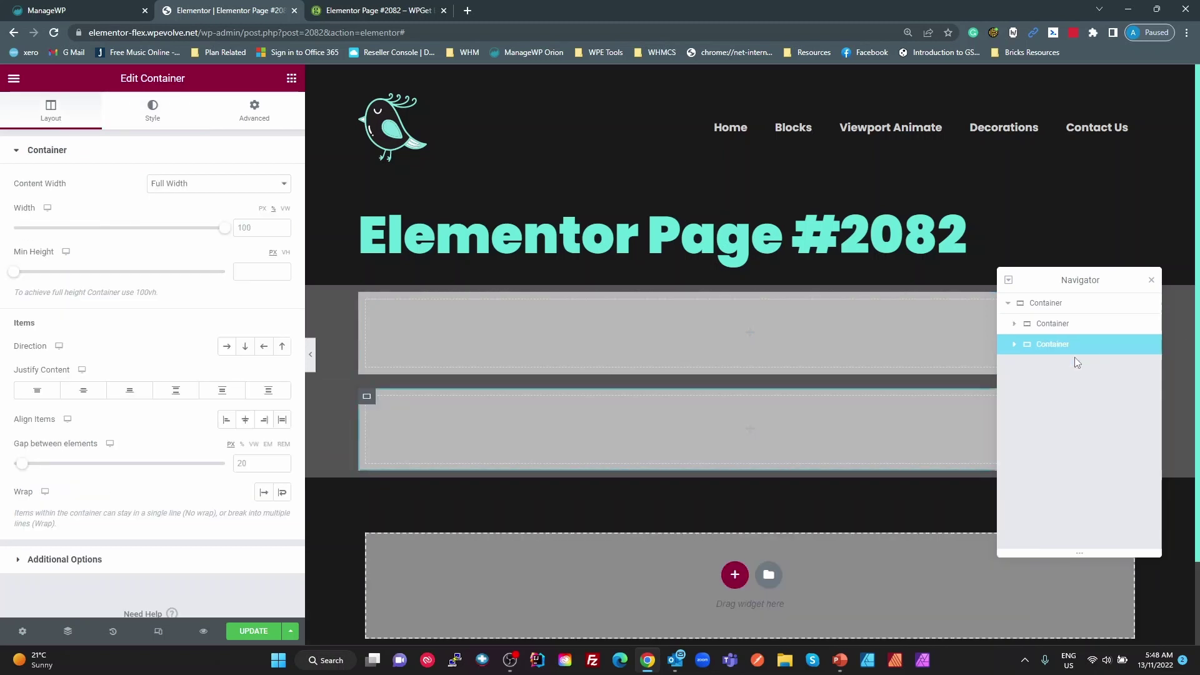
- Try a gap of 9 px between the outer container's elements, and restore it to 20 px
drag(1098, 274, 1112, 435)
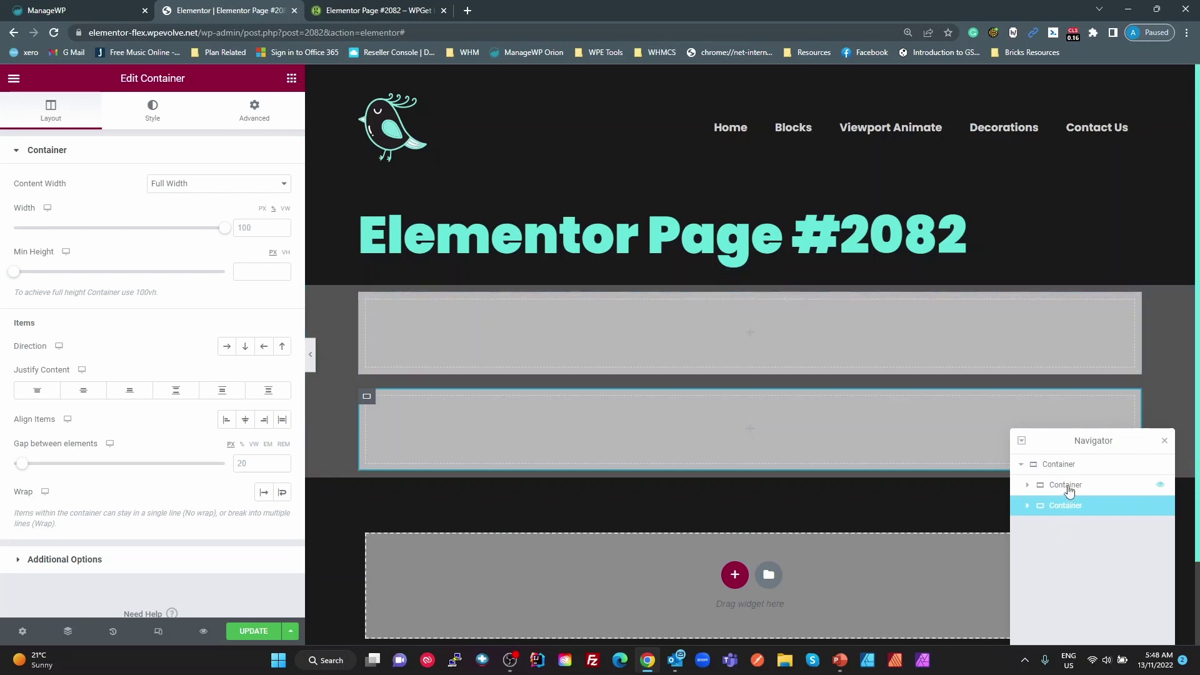
click(1060, 464)
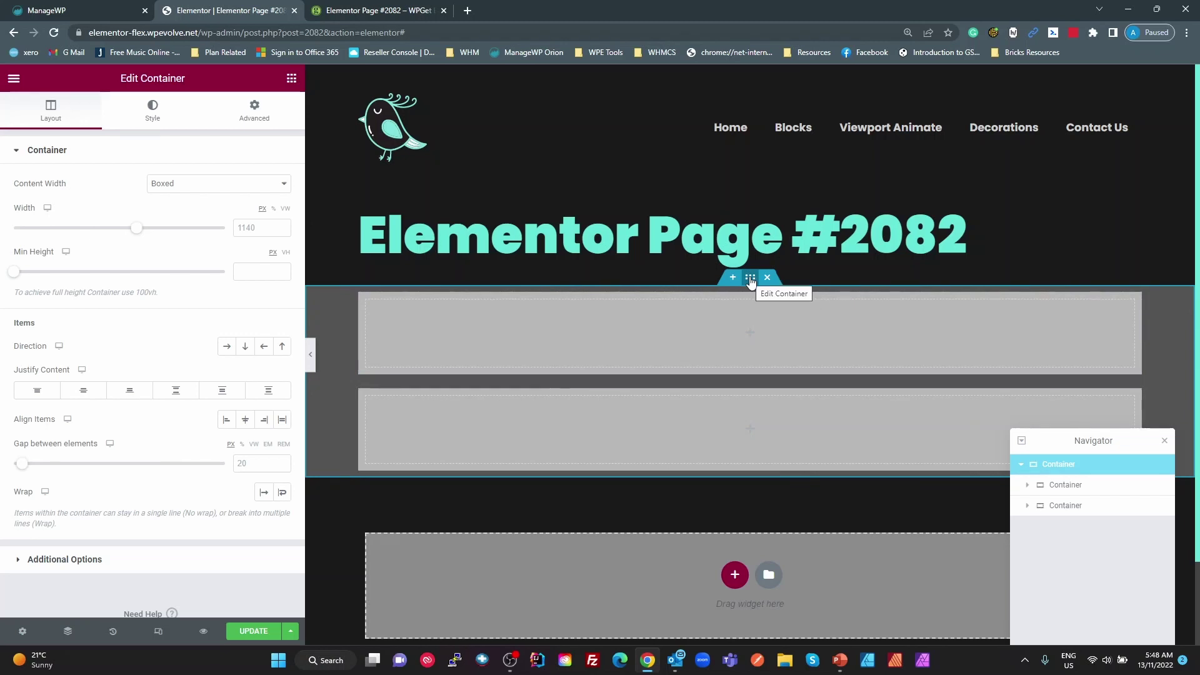
mouse_move(750, 282)
mouse_down()
mouse_move(752, 440)
mouse_move(748, 290)
mouse_up()
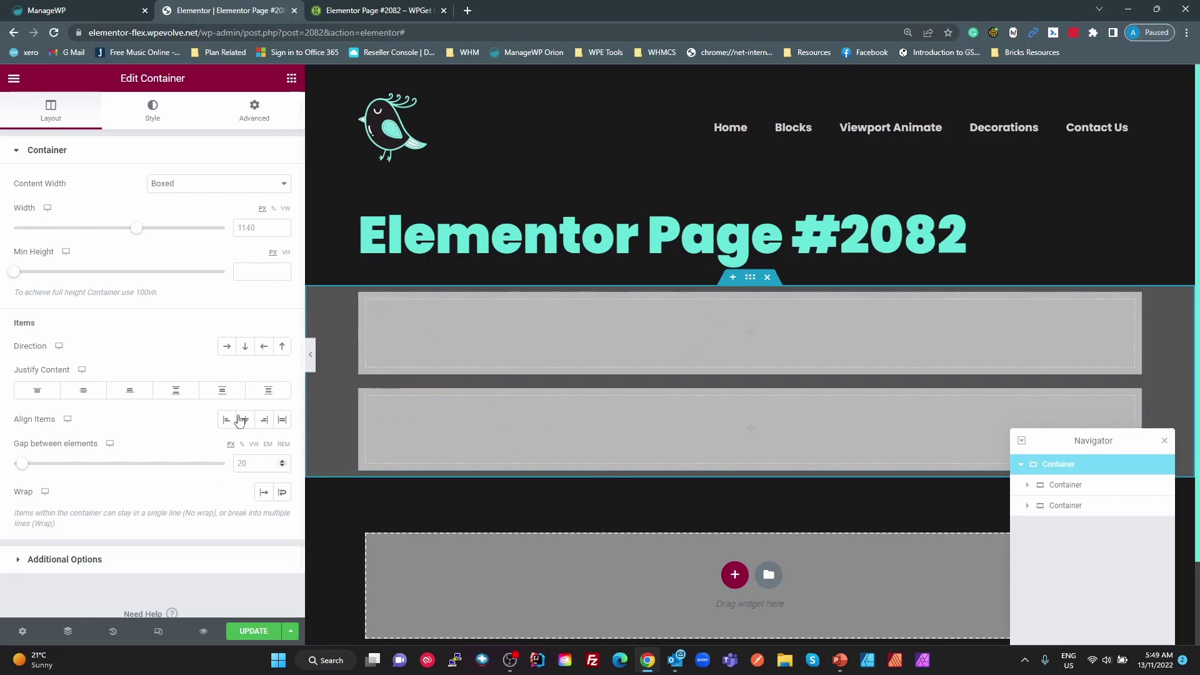
click(262, 463)
drag(20, 478, 19, 476)
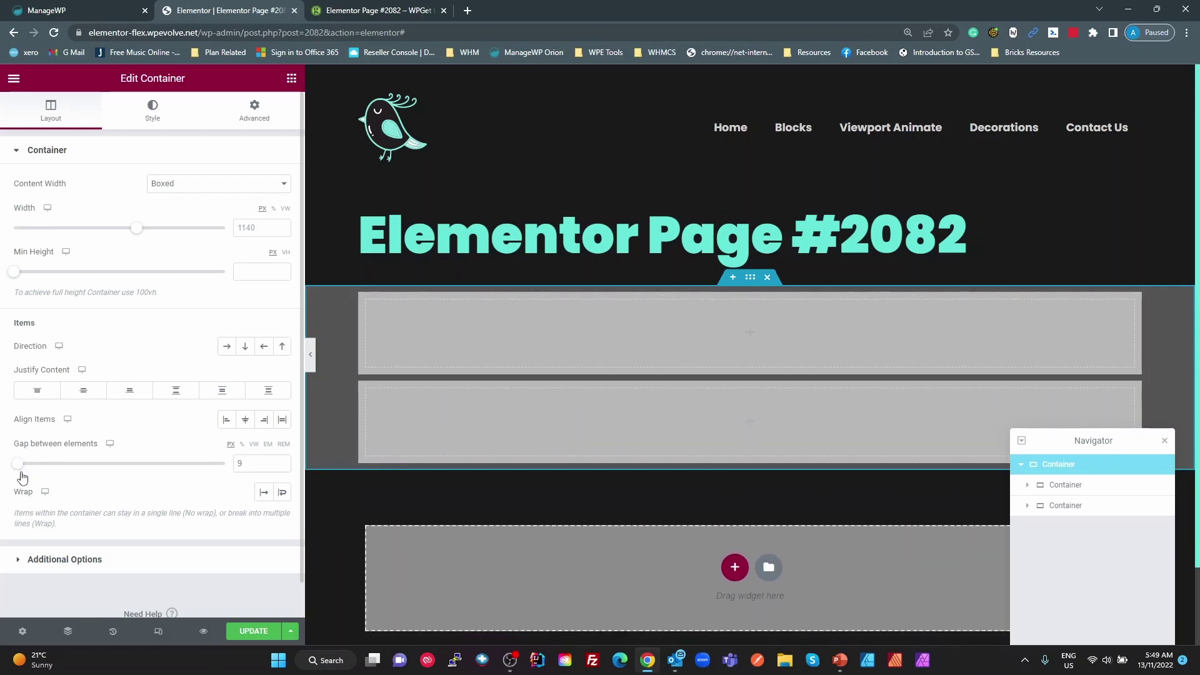
double_click(254, 464)
text(20)
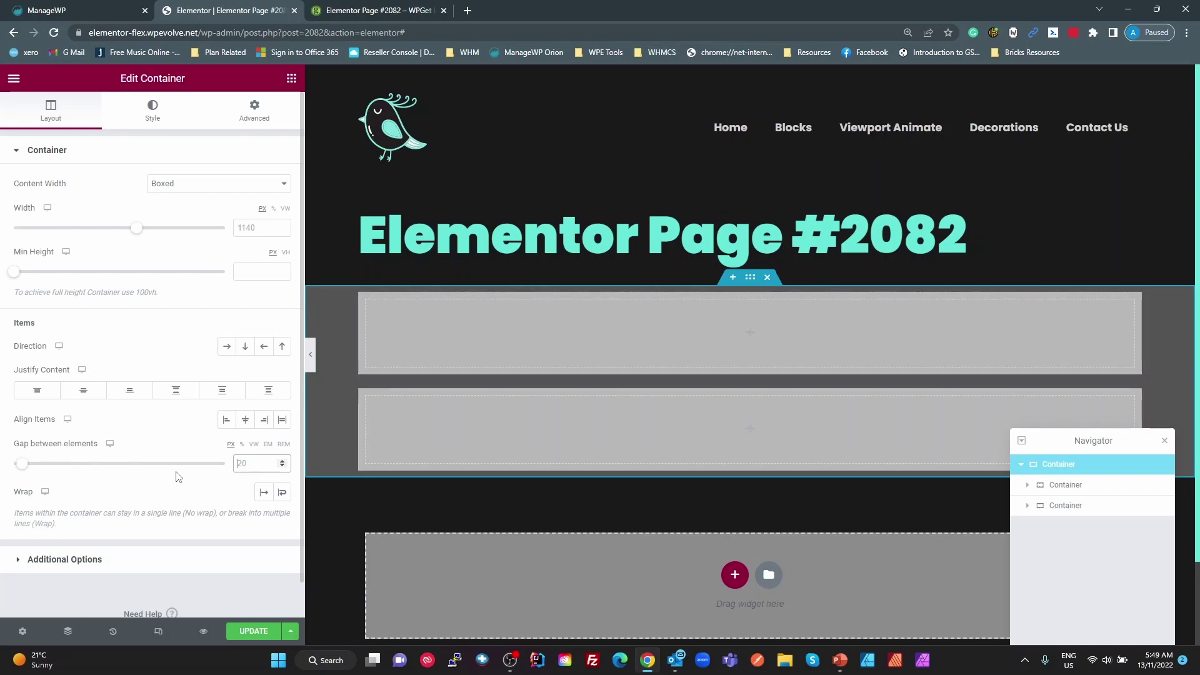
- Rename the outer container as Wrapper and set its items' direction to a left-to-right row
double_click(1060, 466)
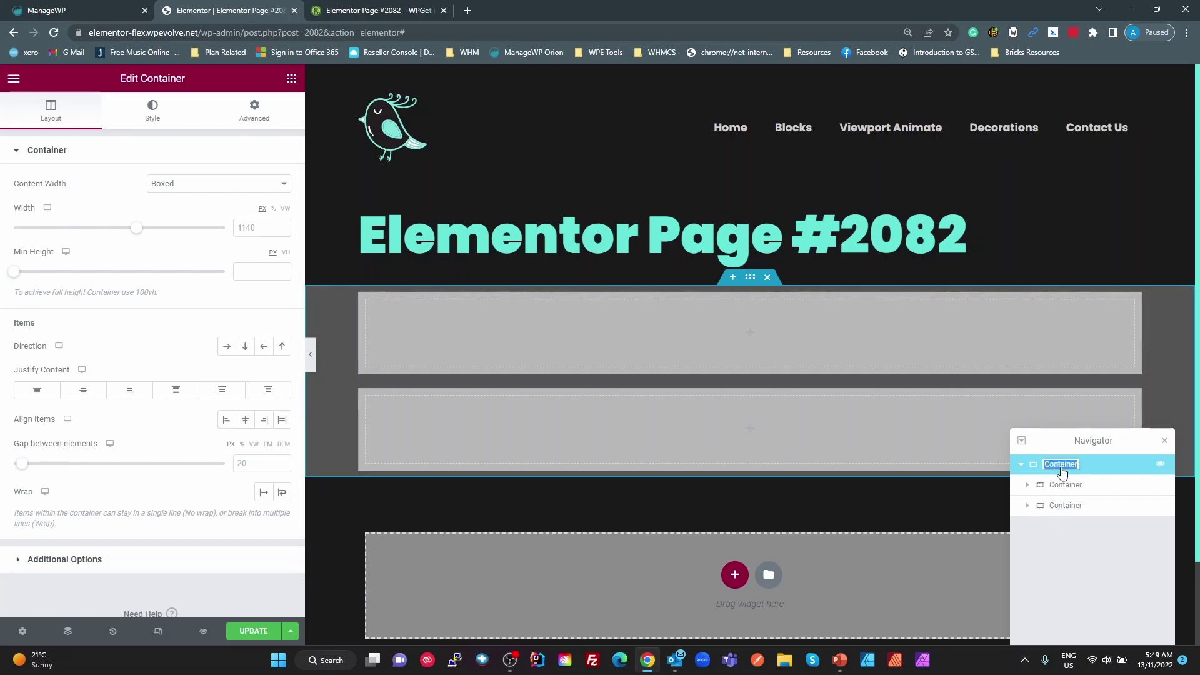
text(Wrapper)
key(Return)
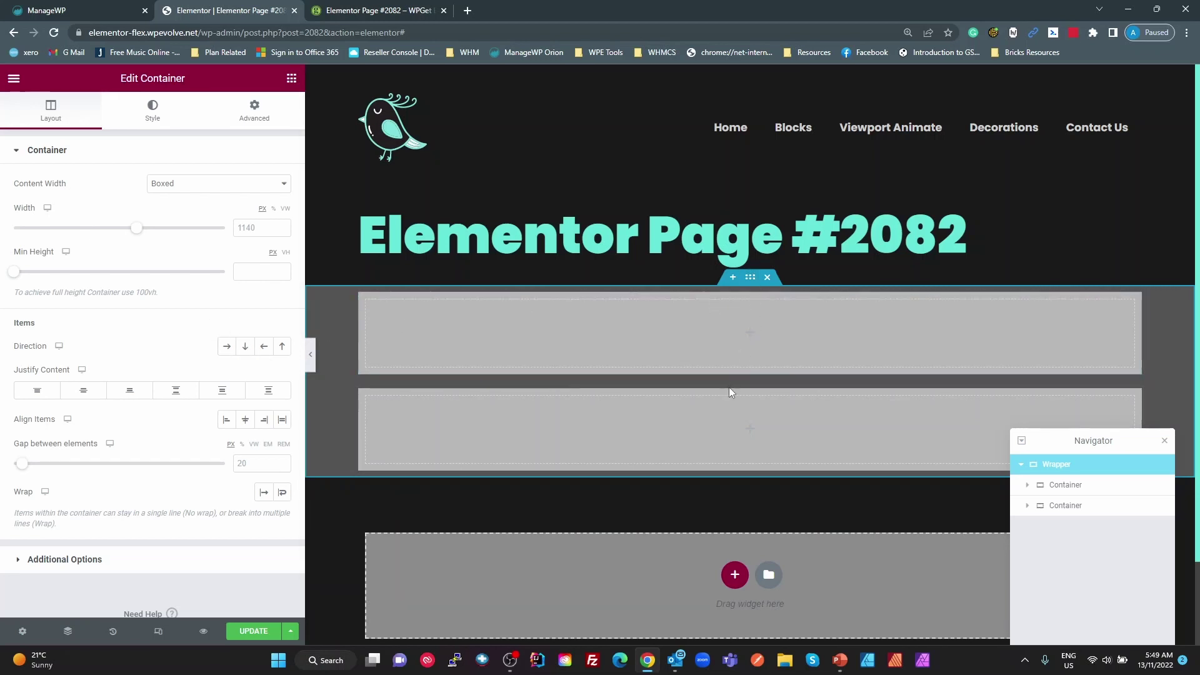
click(245, 347)
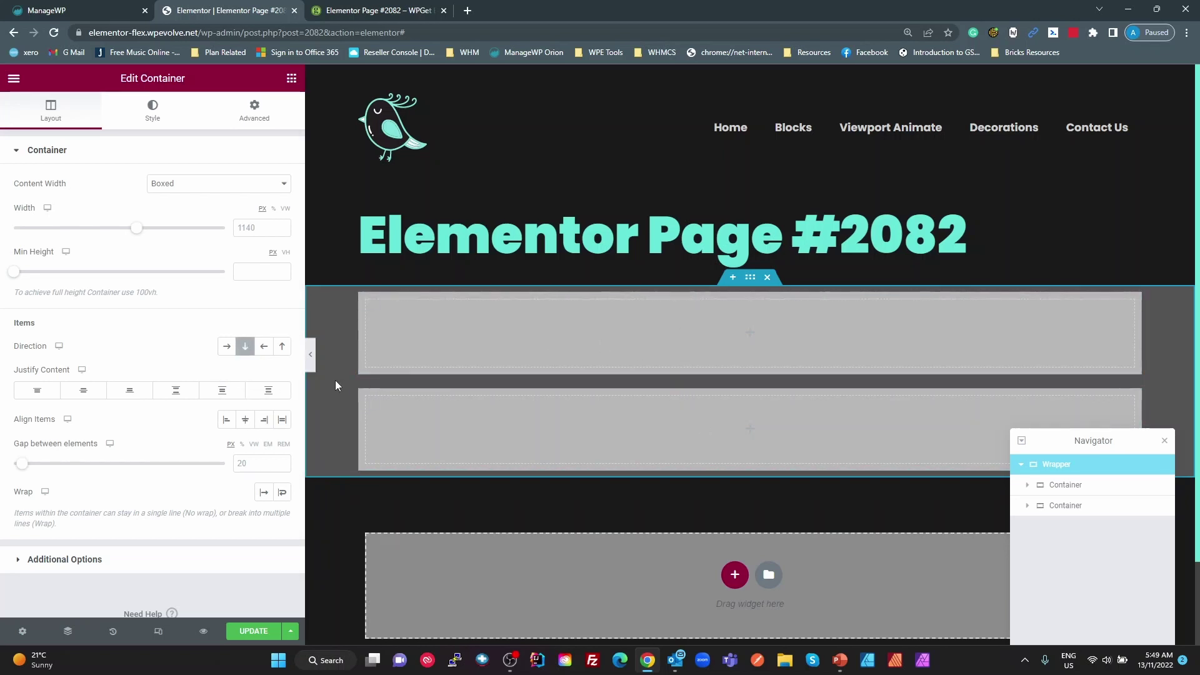
click(227, 347)
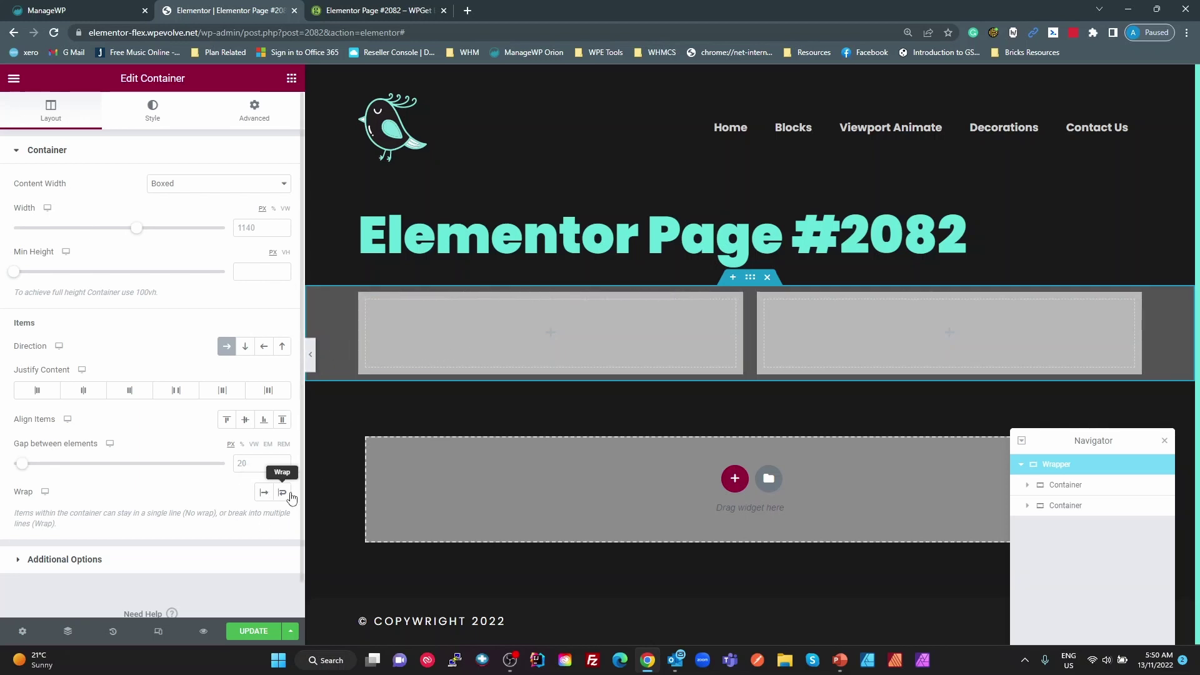
- Duplicate the child containers three times to fill the Wrapper's row with five containers
right_click(1065, 505)
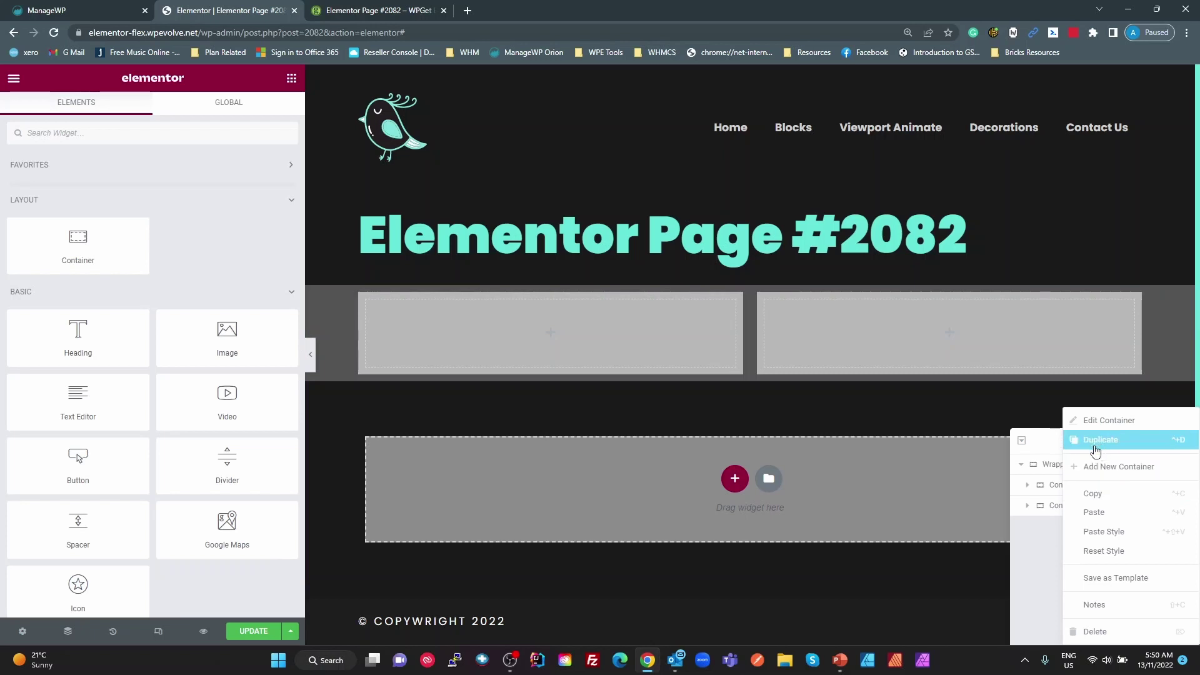
click(1098, 445)
right_click(1070, 506)
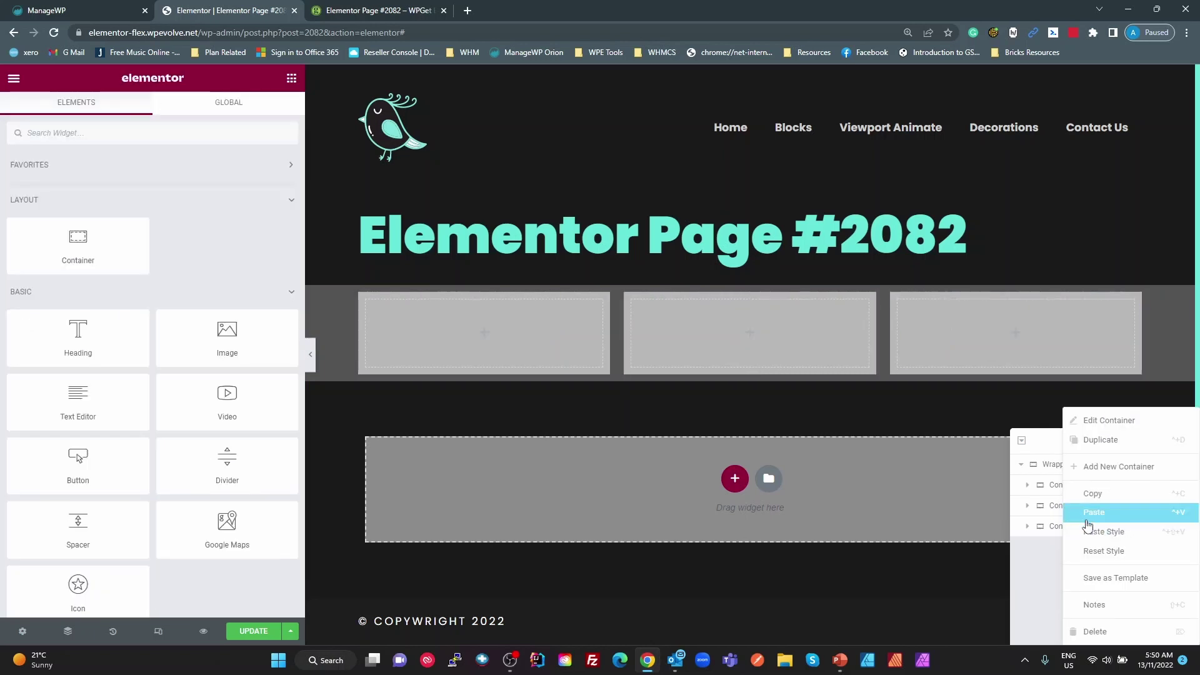
click(1101, 445)
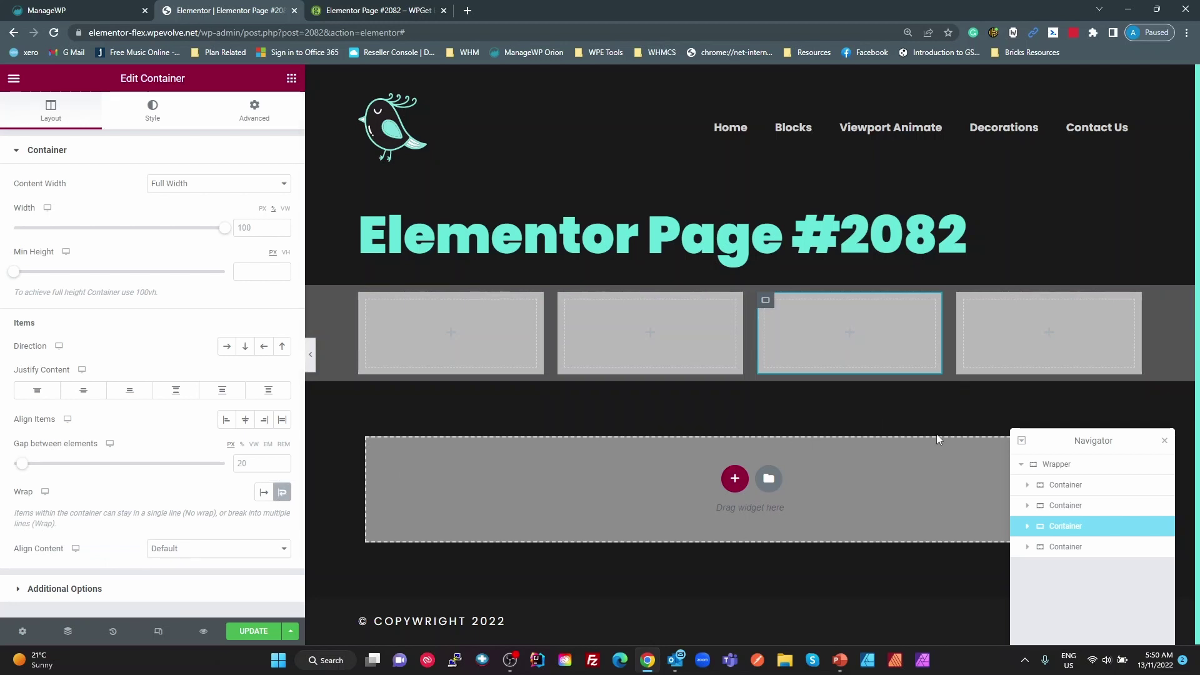
right_click(1064, 541)
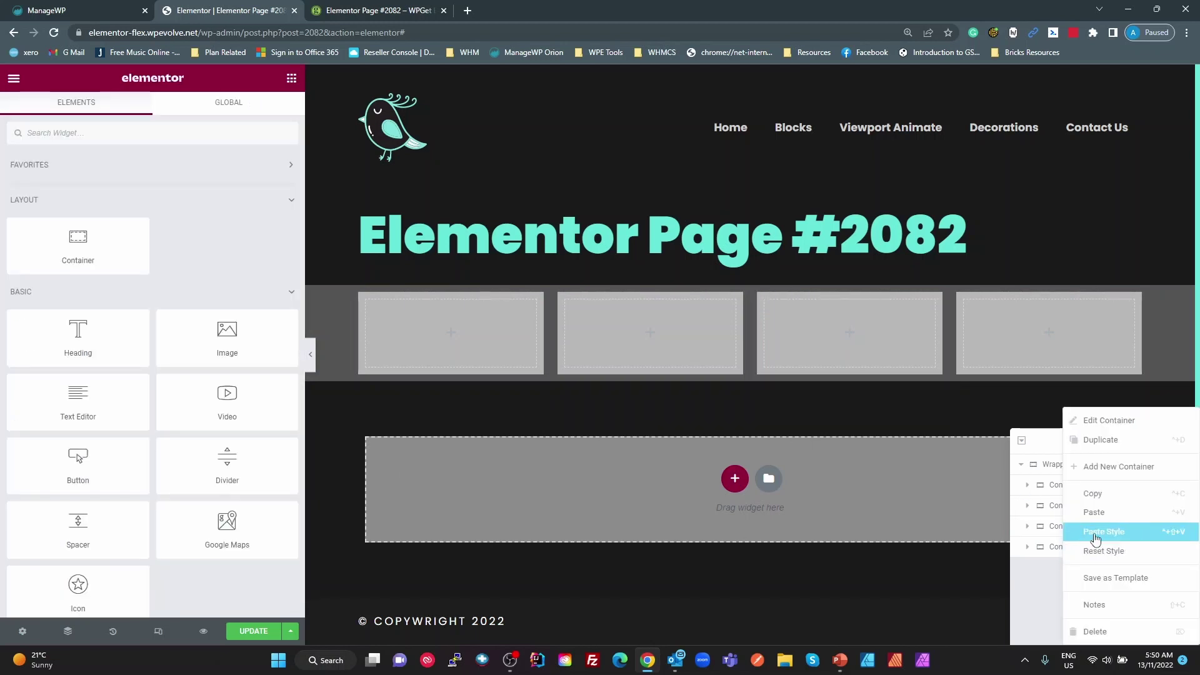
click(1116, 440)
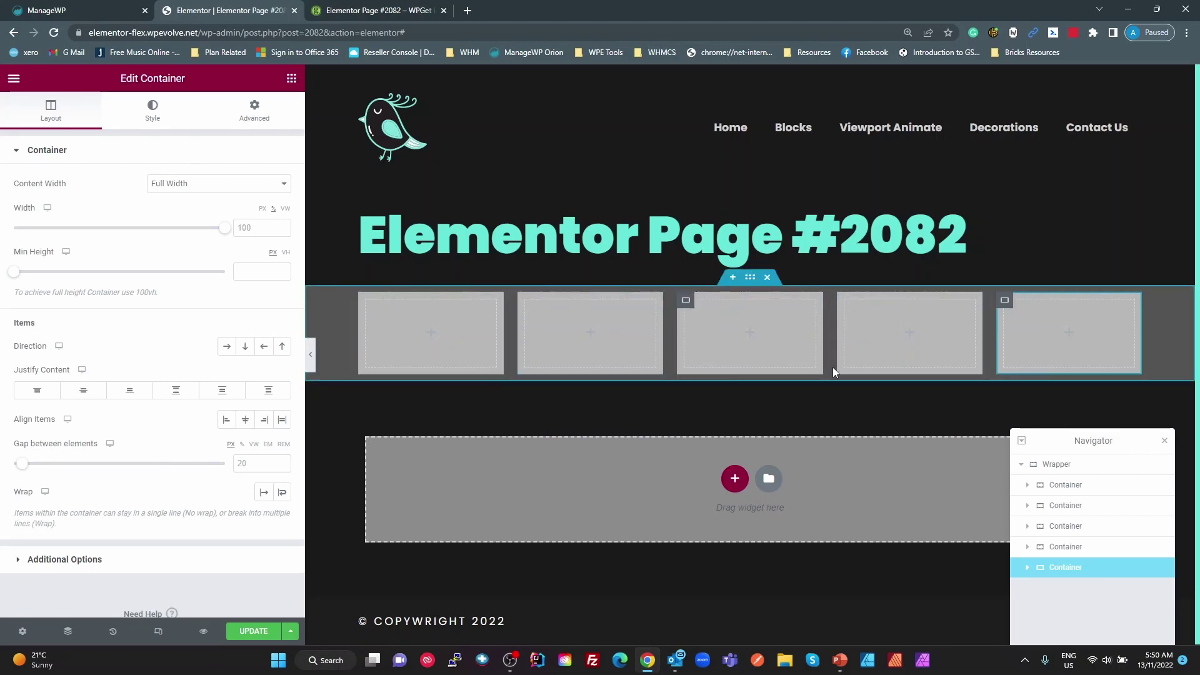
- Enable wrapping on the last child container and view its Align Content options, keeping Default
click(286, 497)
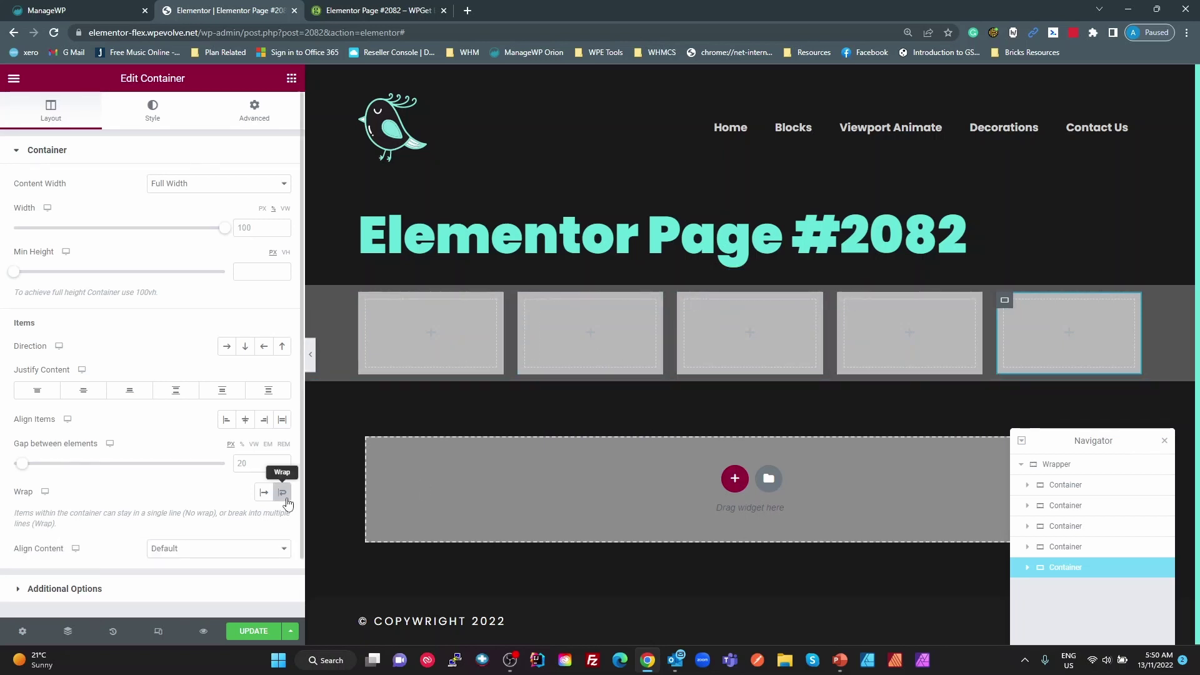
click(287, 551)
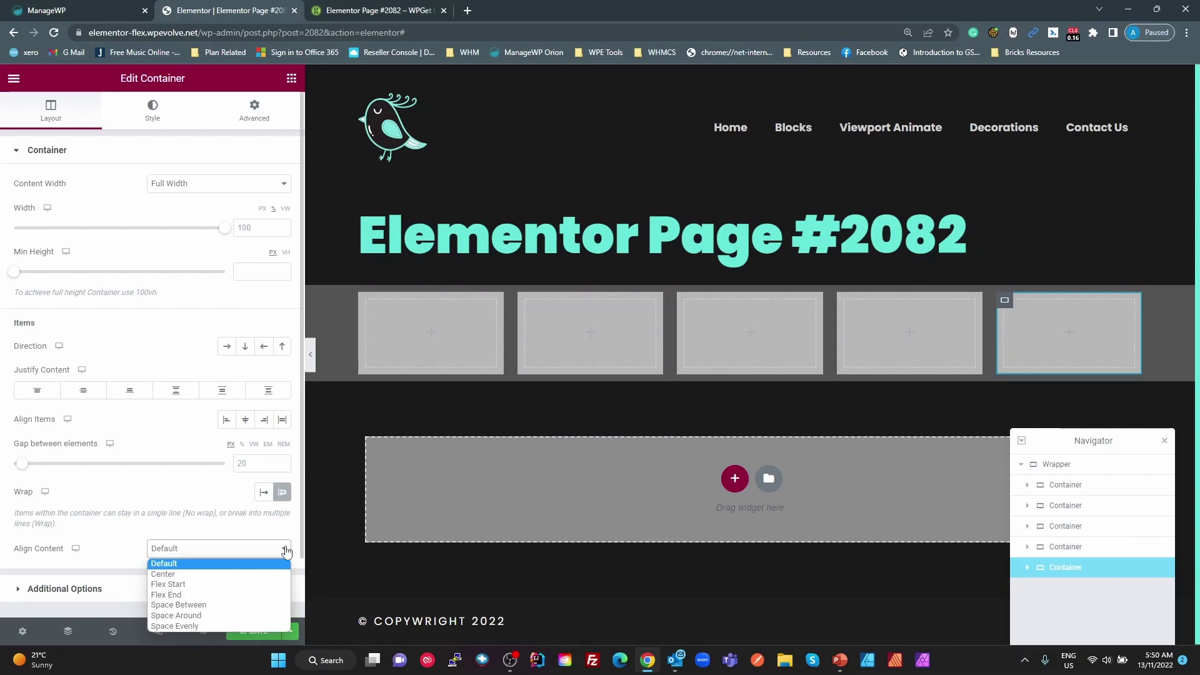
click(287, 551)
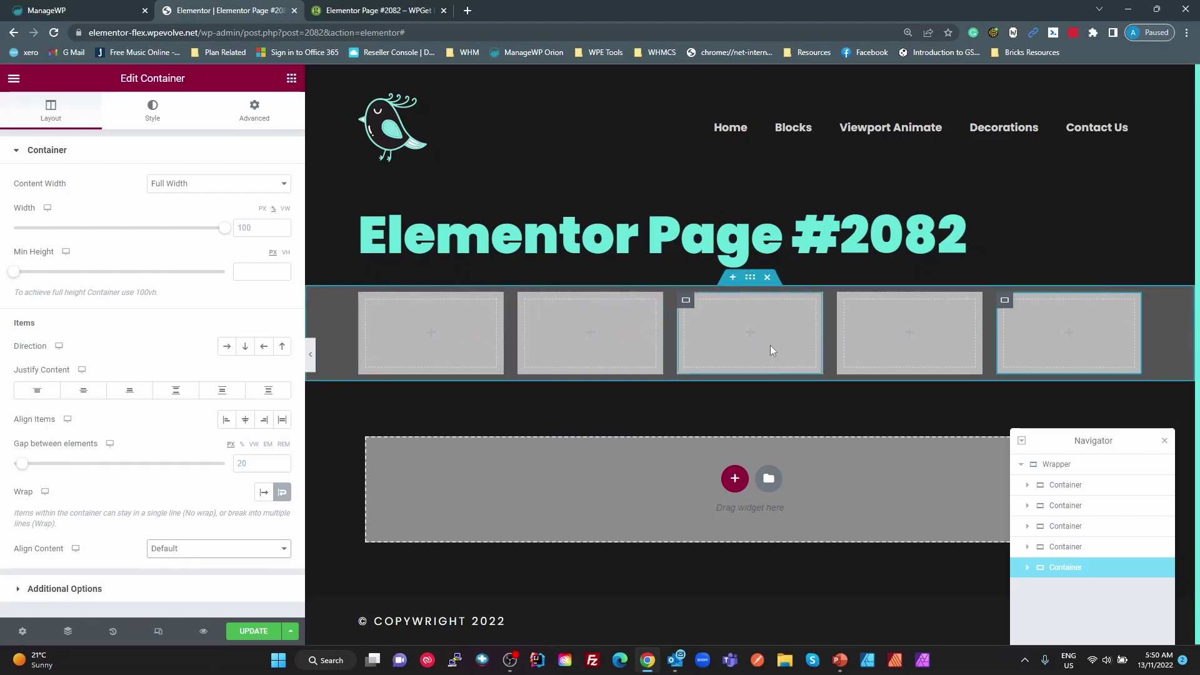
- Delete four of the Wrapper's child containers, keeping only the first one
click(1066, 506)
key(Delete)
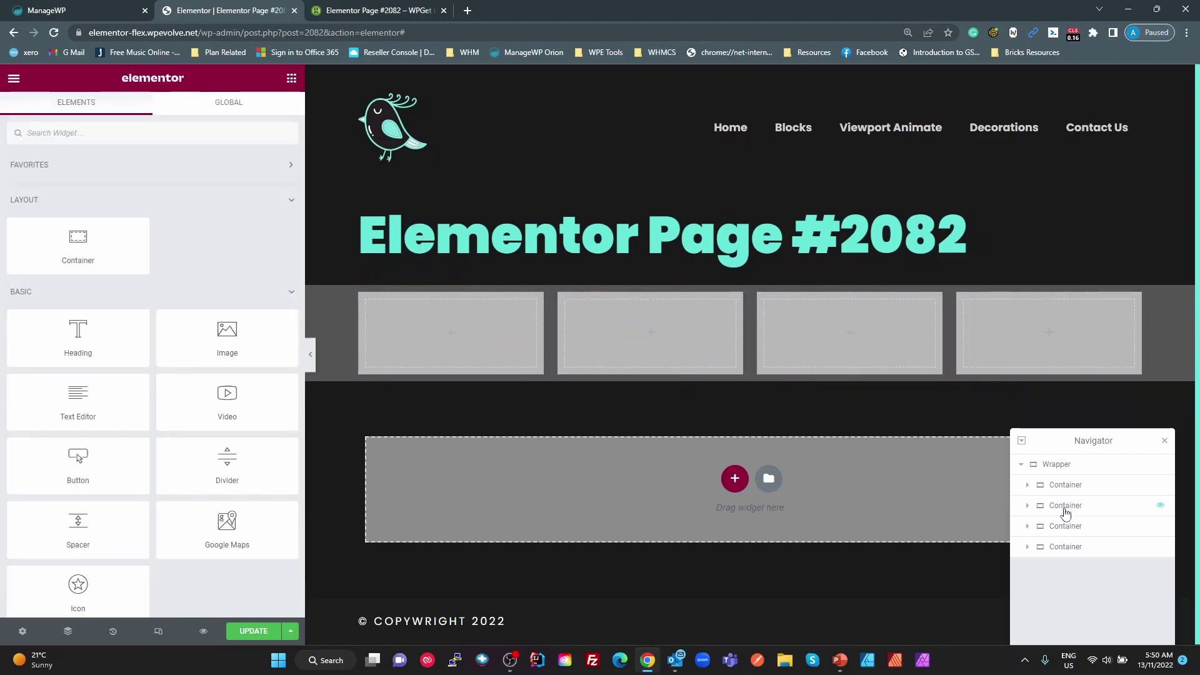
click(1066, 506)
key(Delete)
click(1065, 506)
key(Delete)
click(1066, 506)
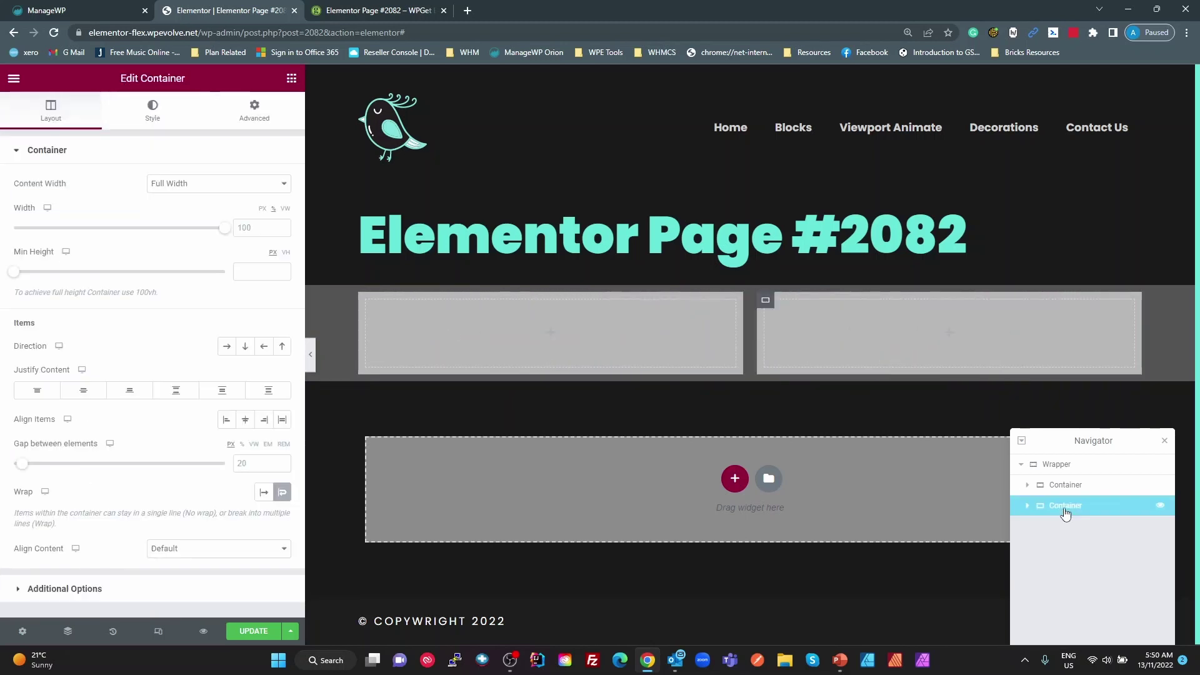
key(Delete)
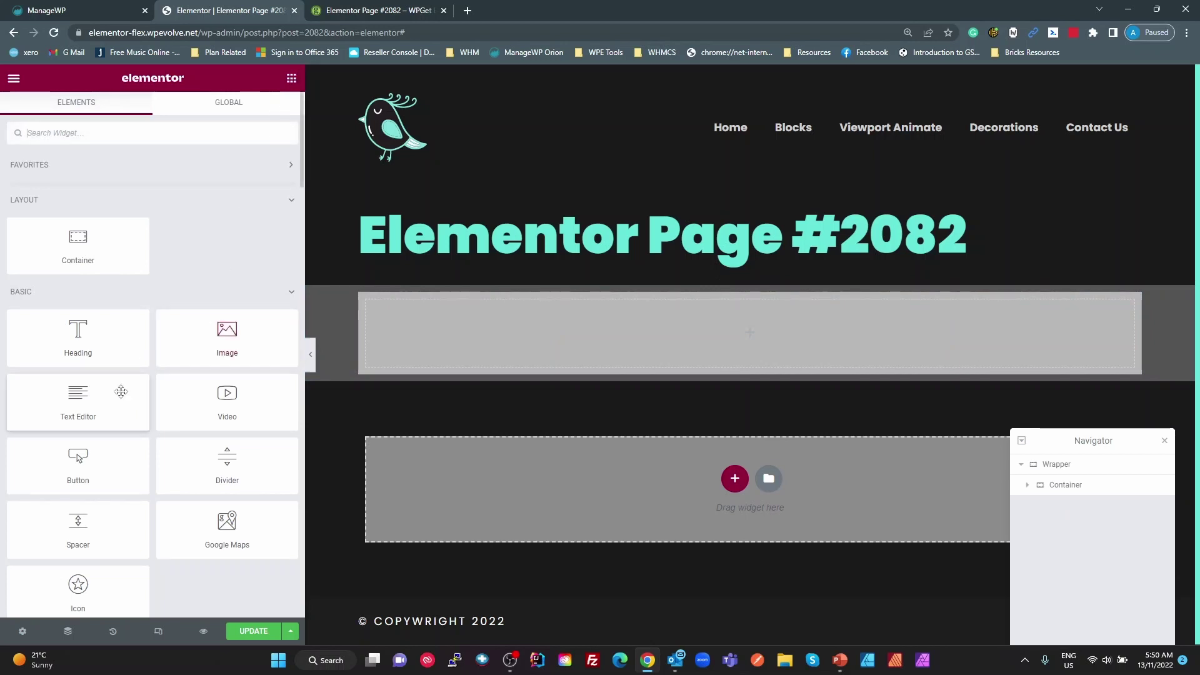
- Add a Text Editor widget to the remaining child container and set its text colour to the global colour grey5
drag(78, 397, 433, 338)
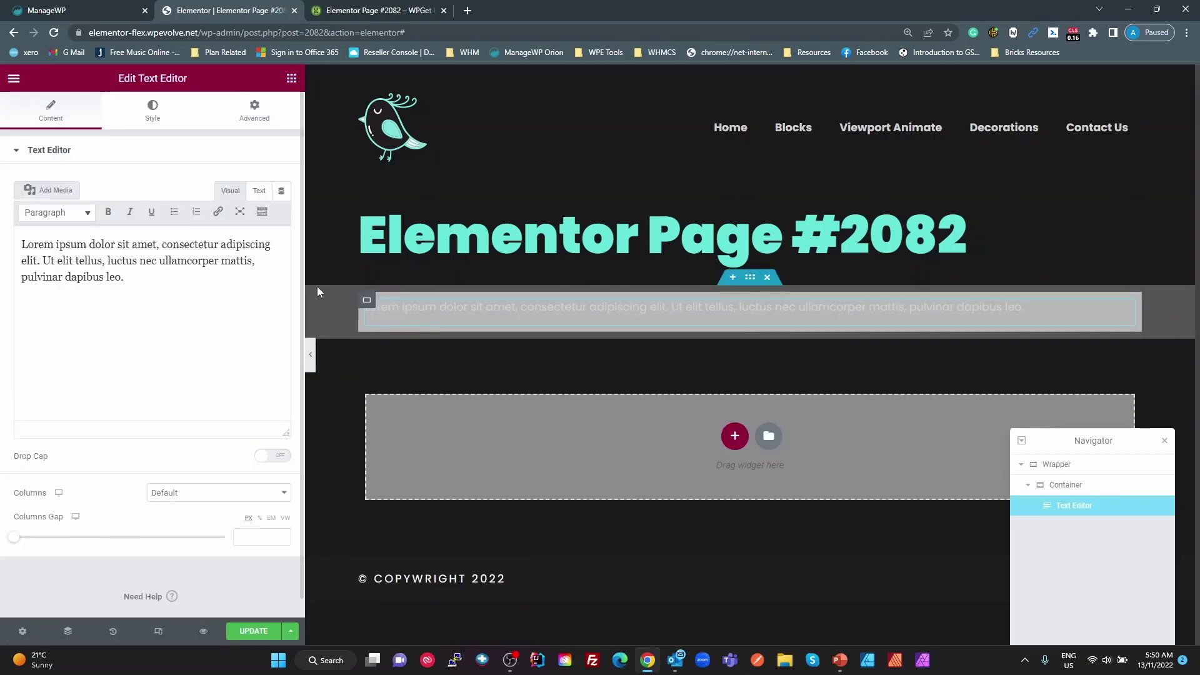
click(151, 110)
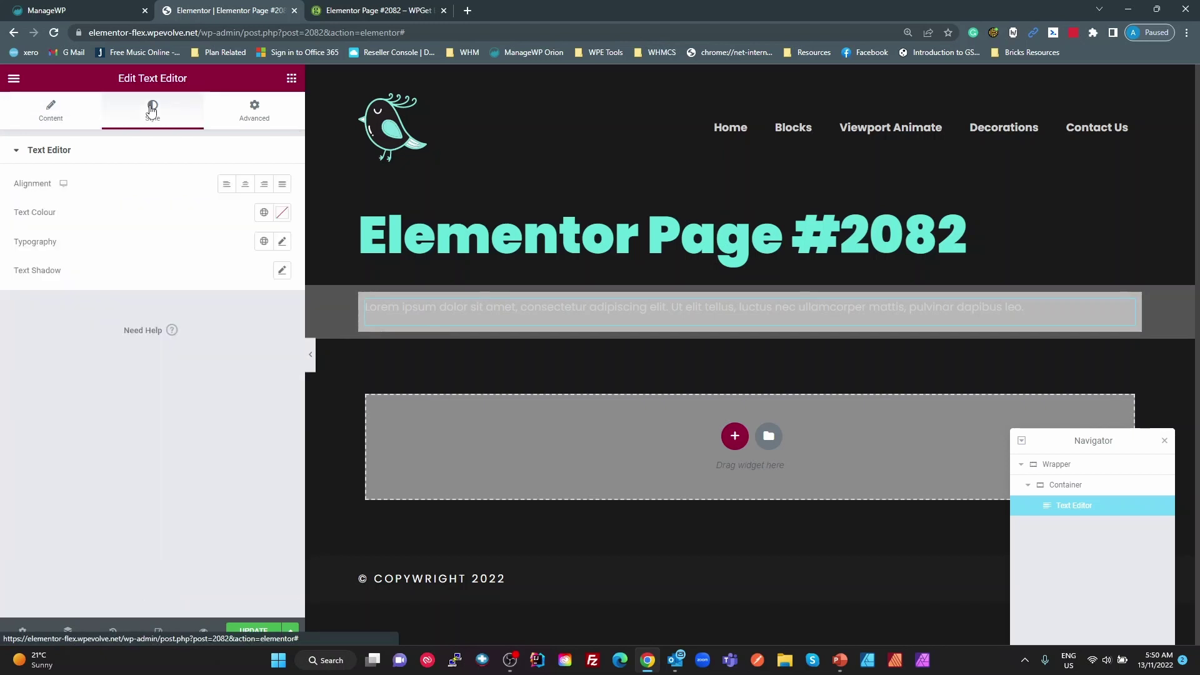
click(265, 213)
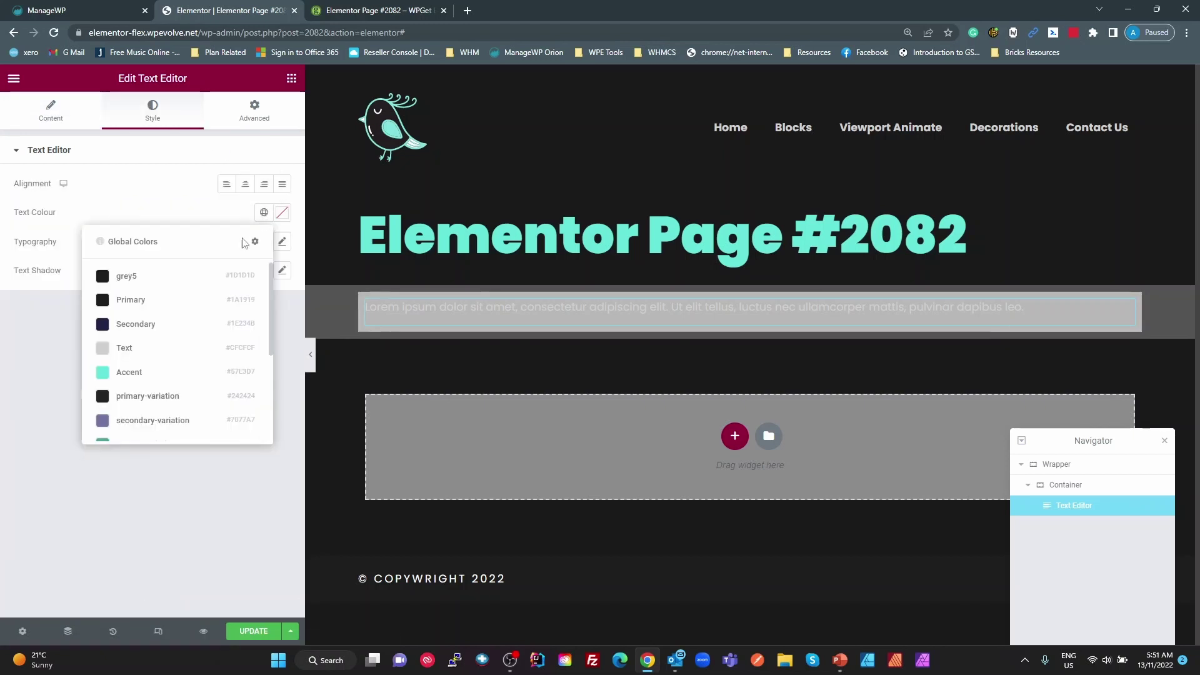
click(156, 275)
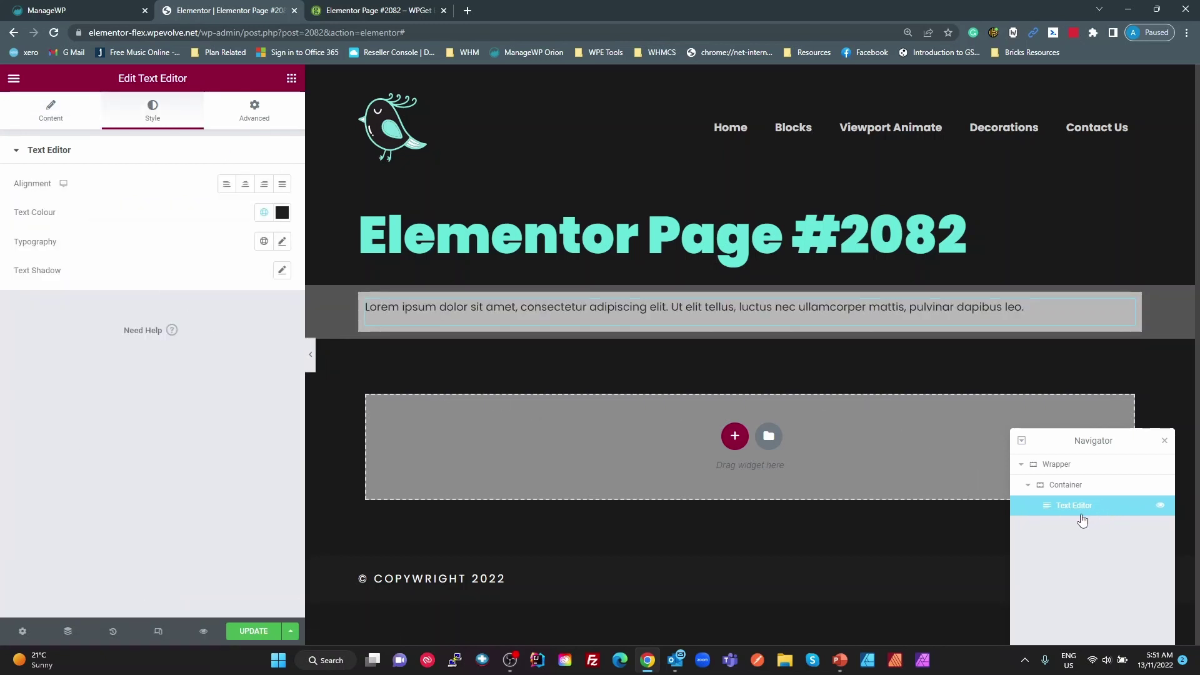
- Set the child container's width to 30% and enable wrapping for its items
click(1029, 485)
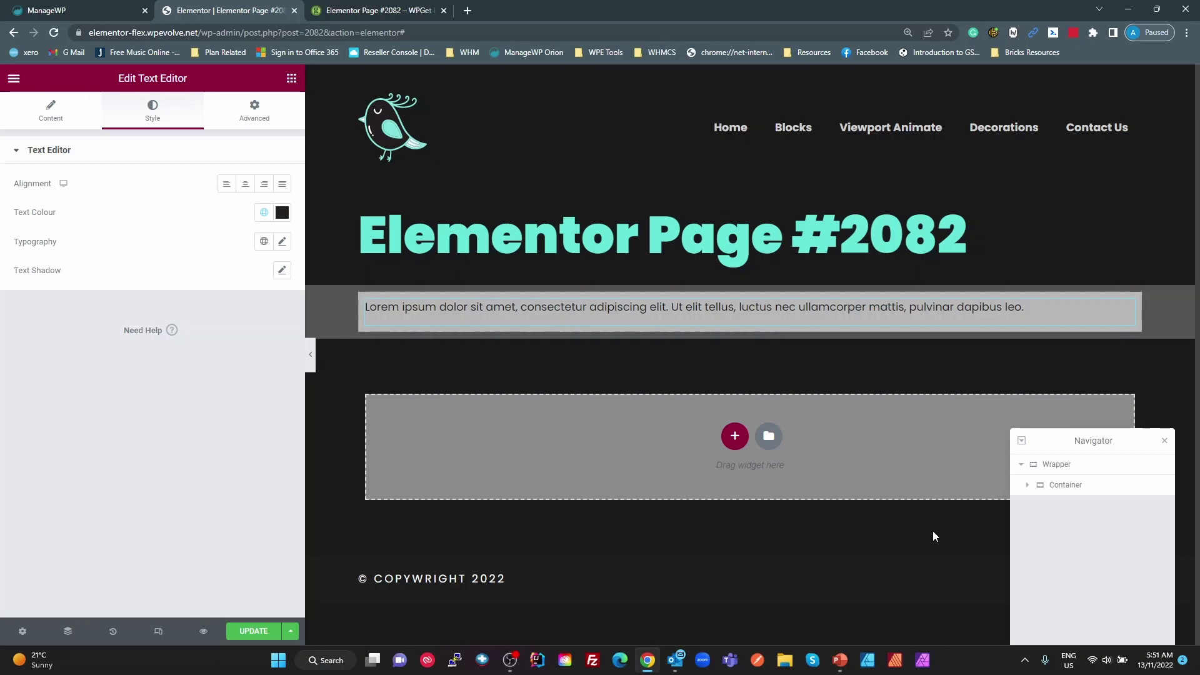
click(1052, 485)
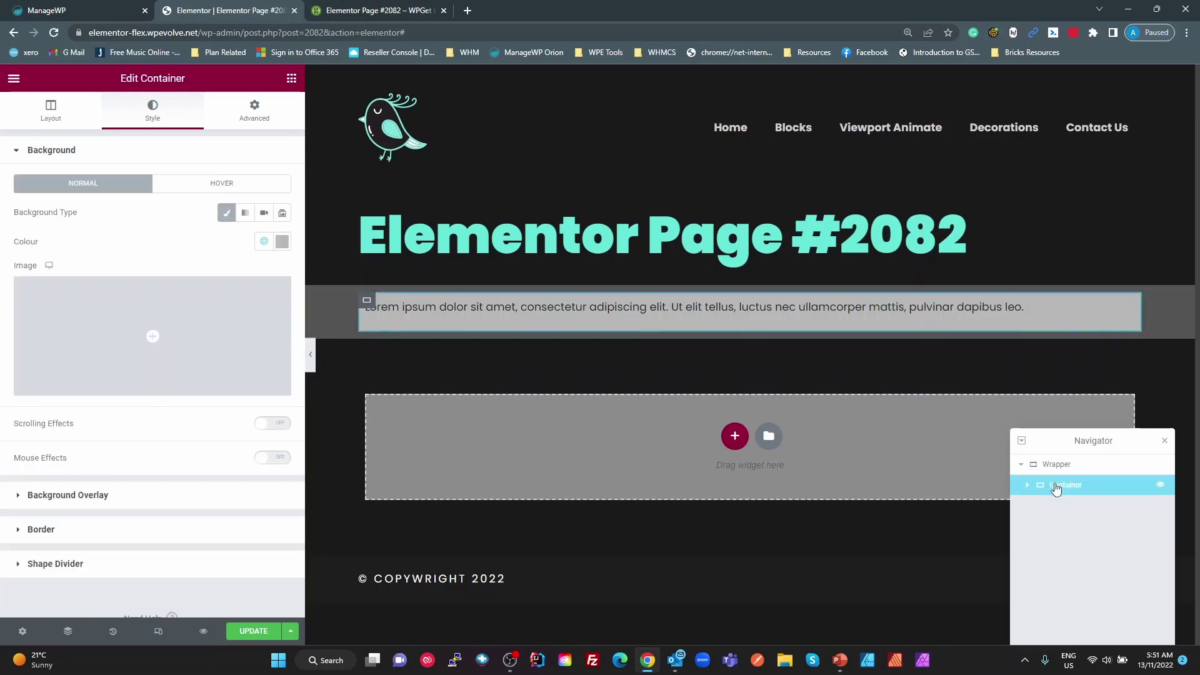
click(52, 119)
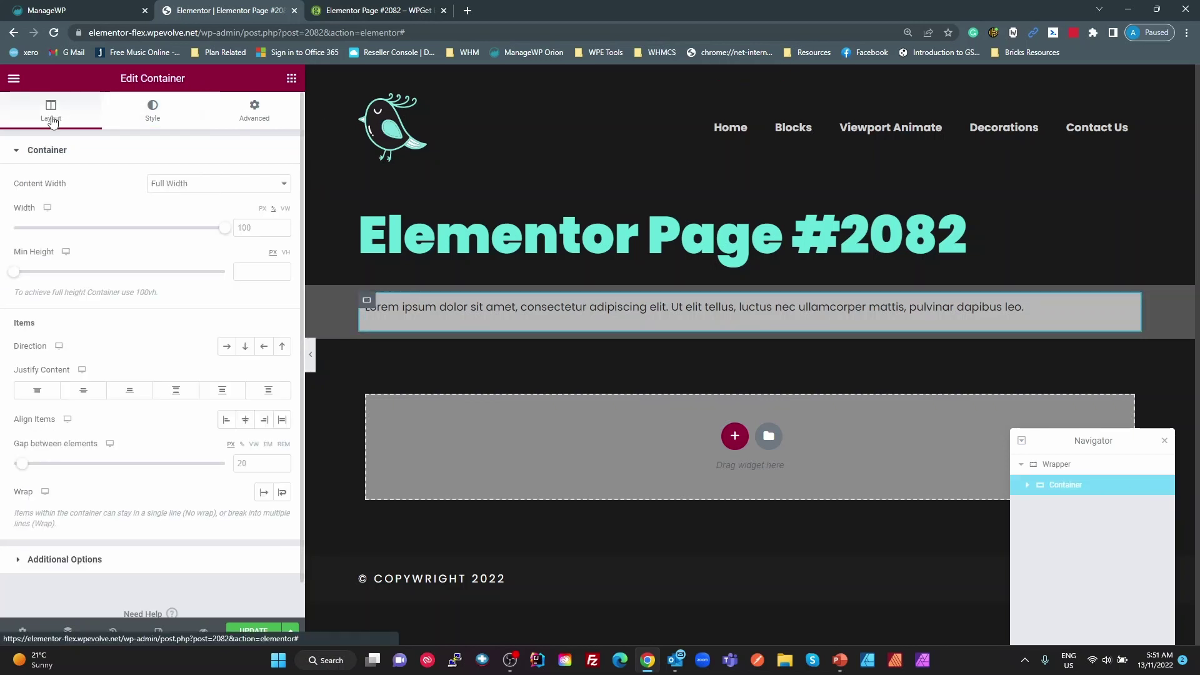
click(259, 228)
text(30)
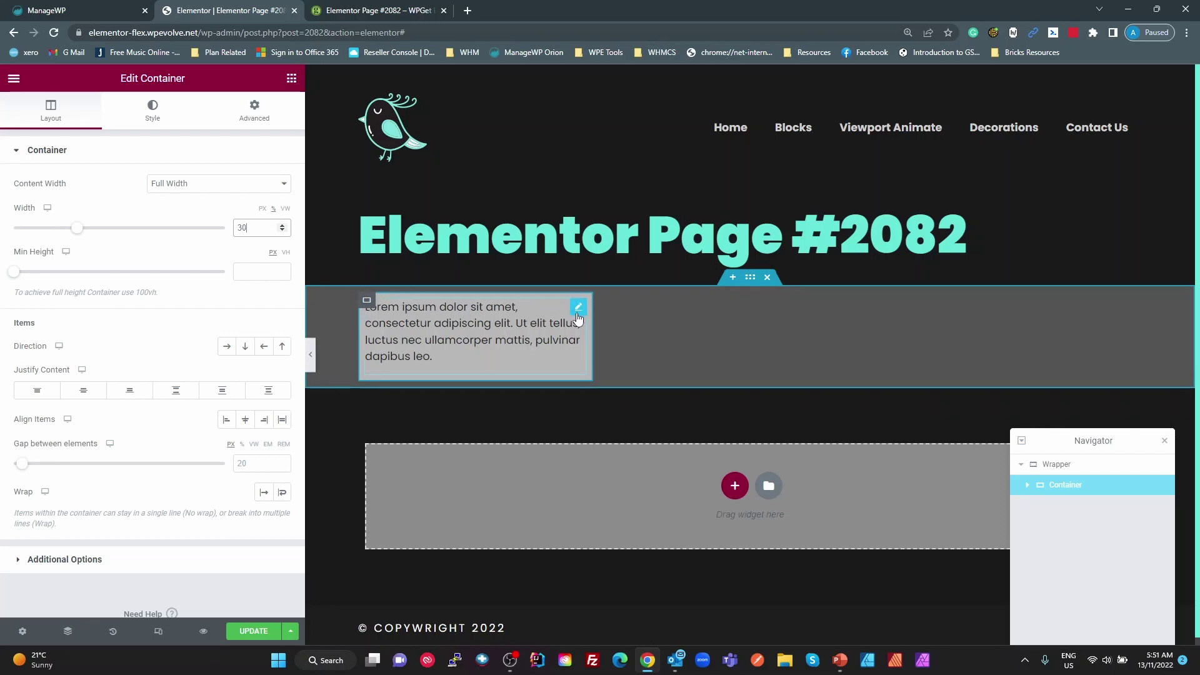
click(282, 493)
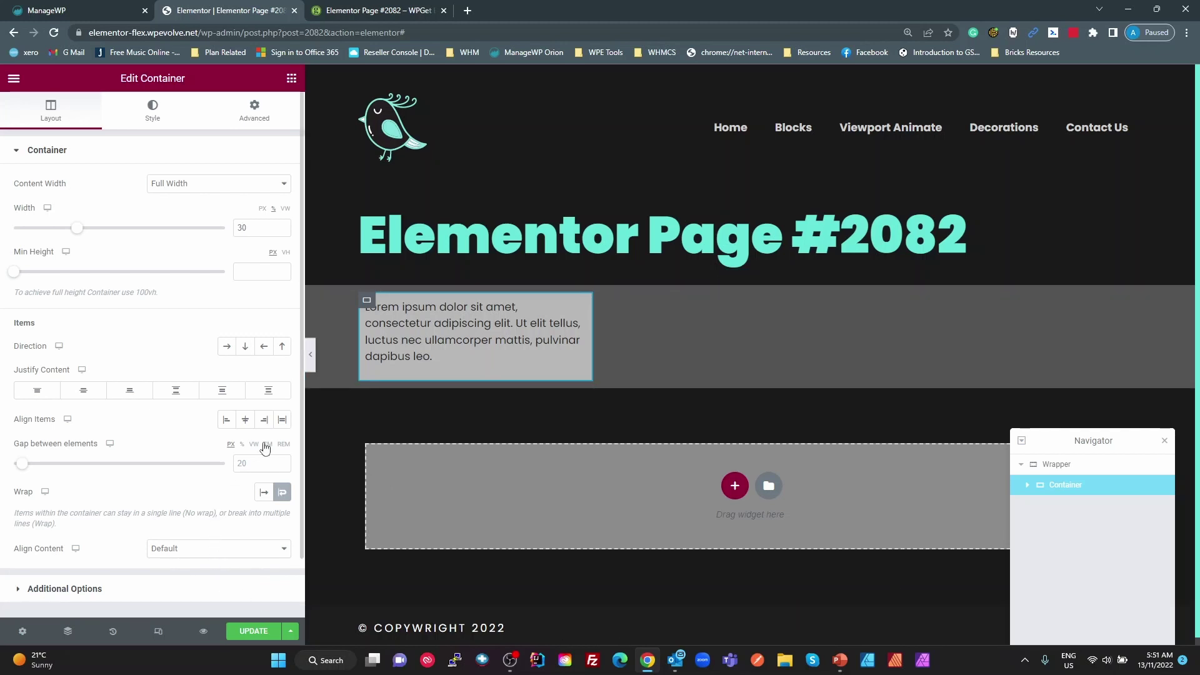
- Duplicate the 30% wide text container within the Wrapper
right_click(1061, 488)
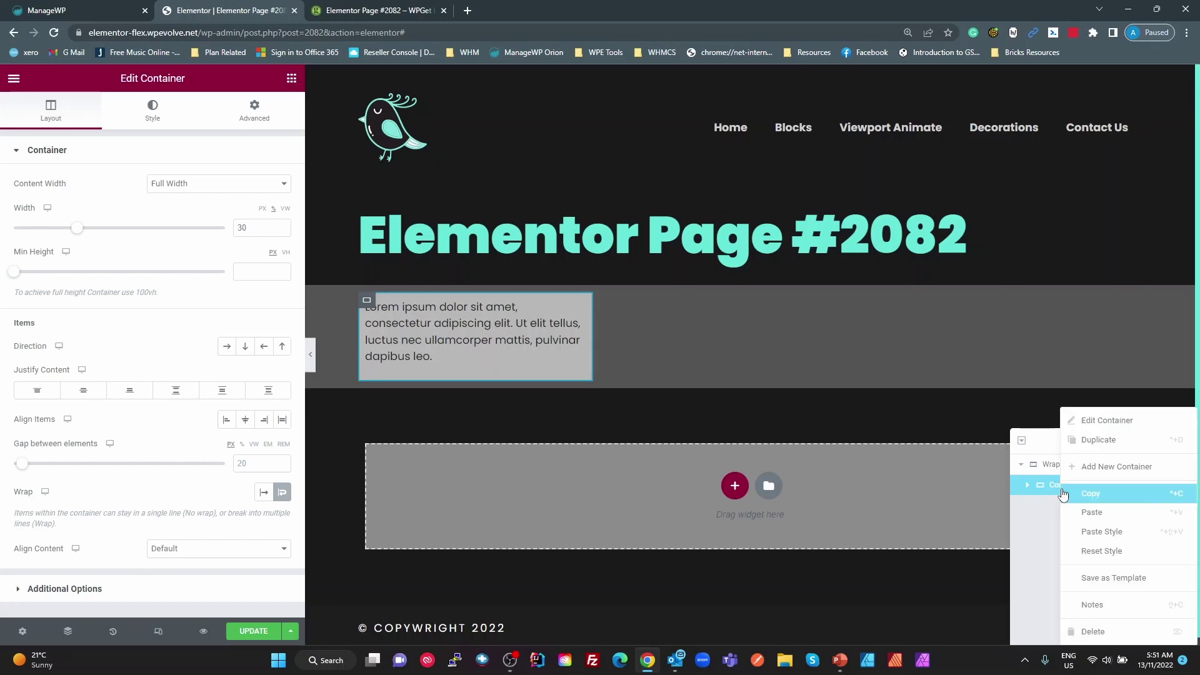
click(1082, 441)
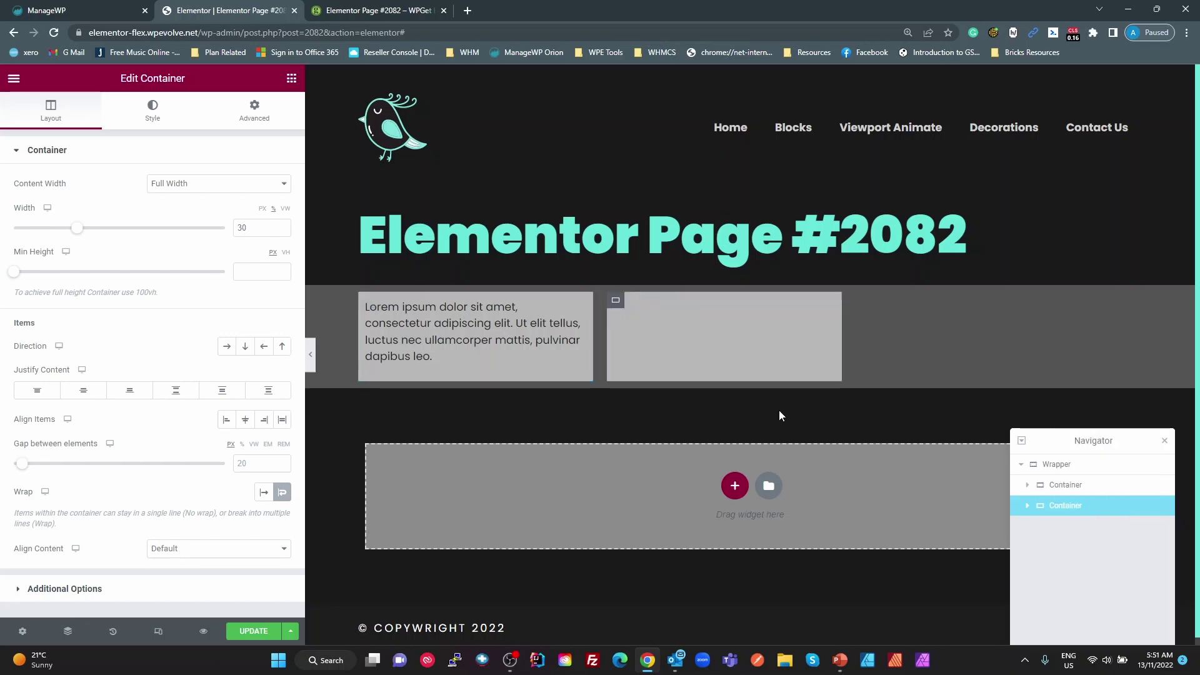
right_click(788, 322)
click(824, 350)
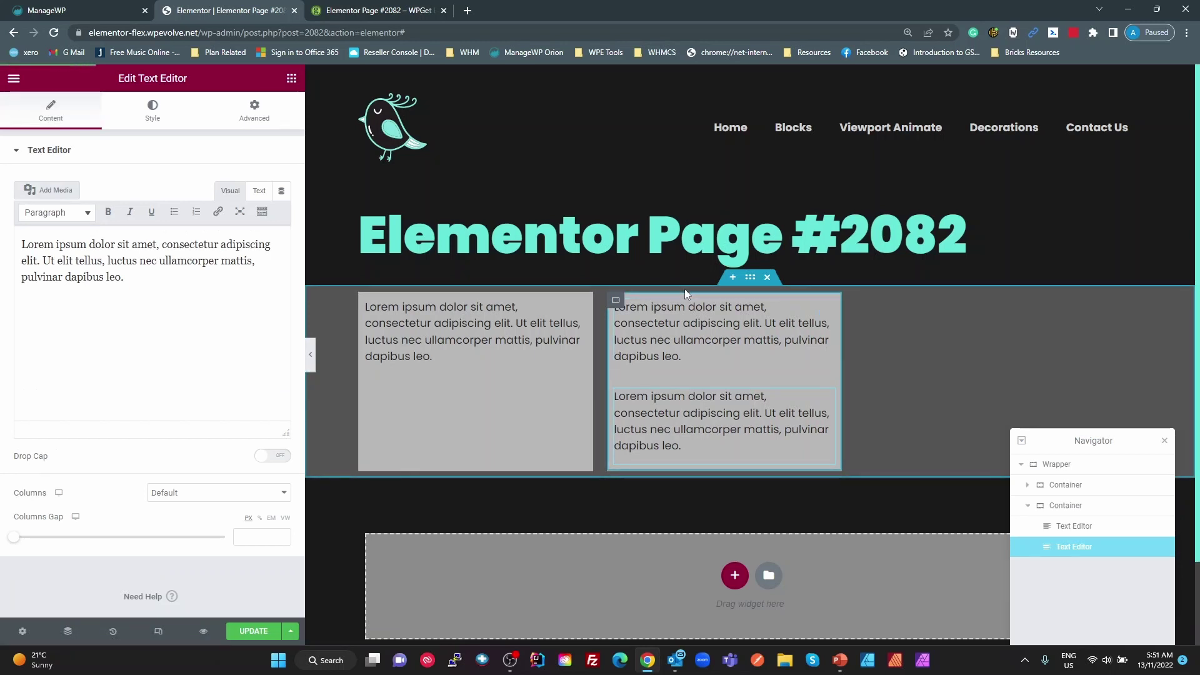
key(Delete)
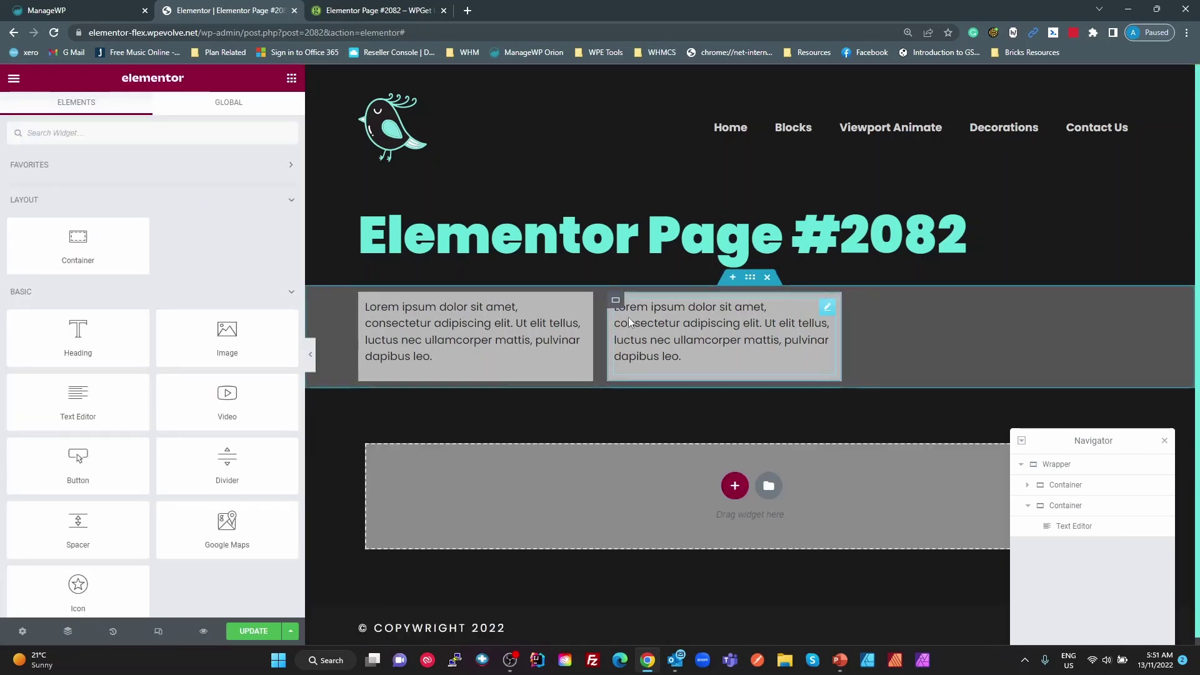
- Duplicate the 30% wide text container three more times so that the Wrapper holds five
right_click(614, 305)
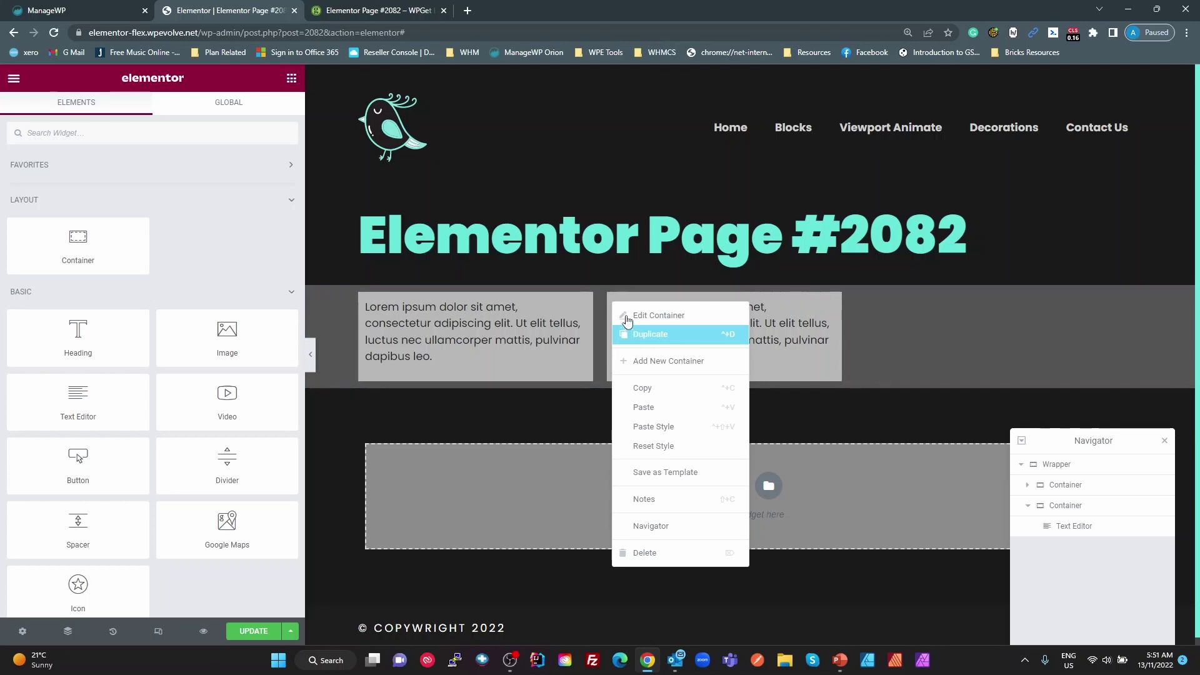
click(636, 336)
right_click(616, 305)
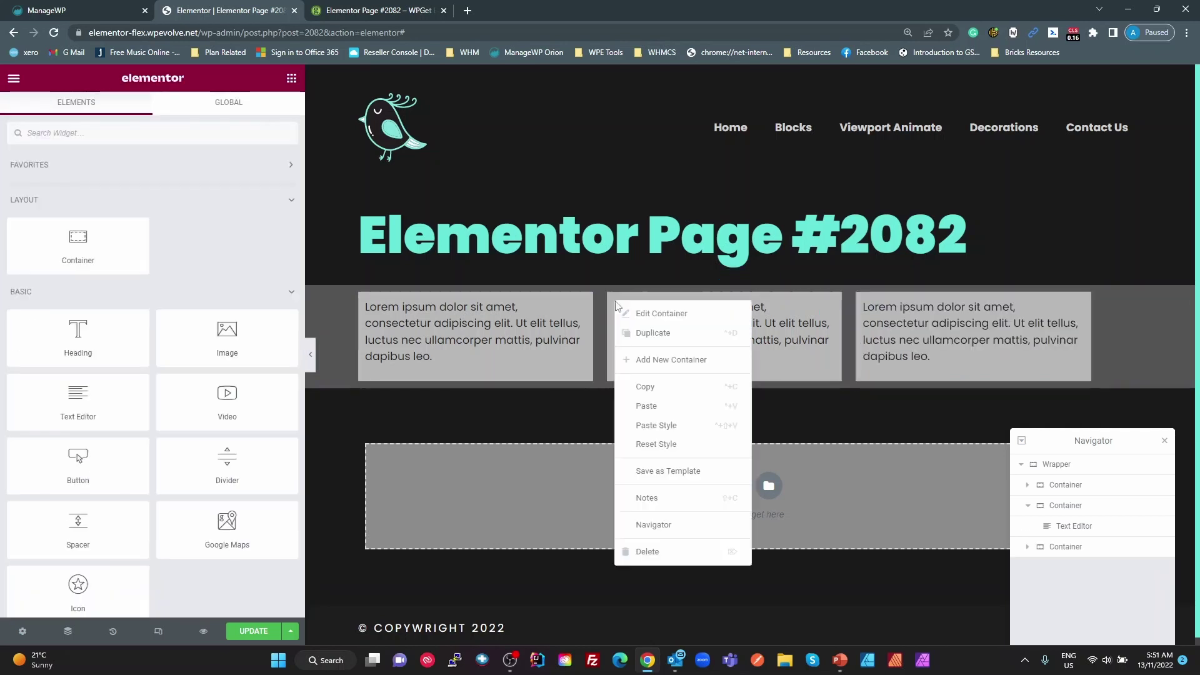
click(650, 340)
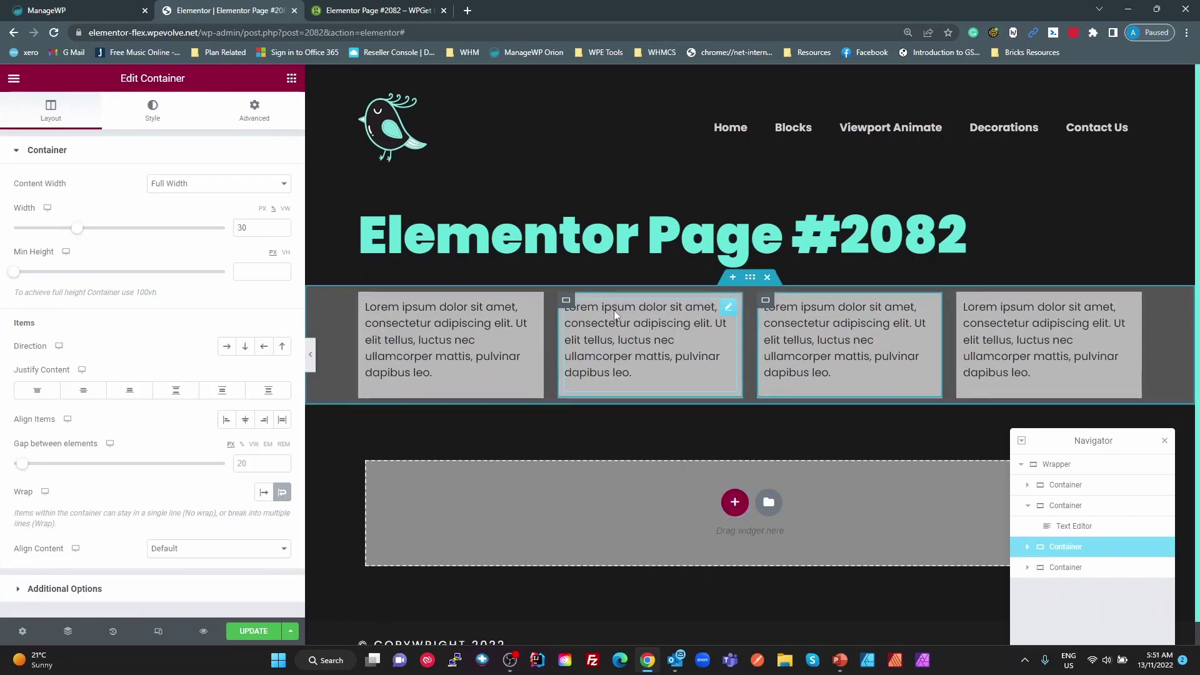
right_click(569, 299)
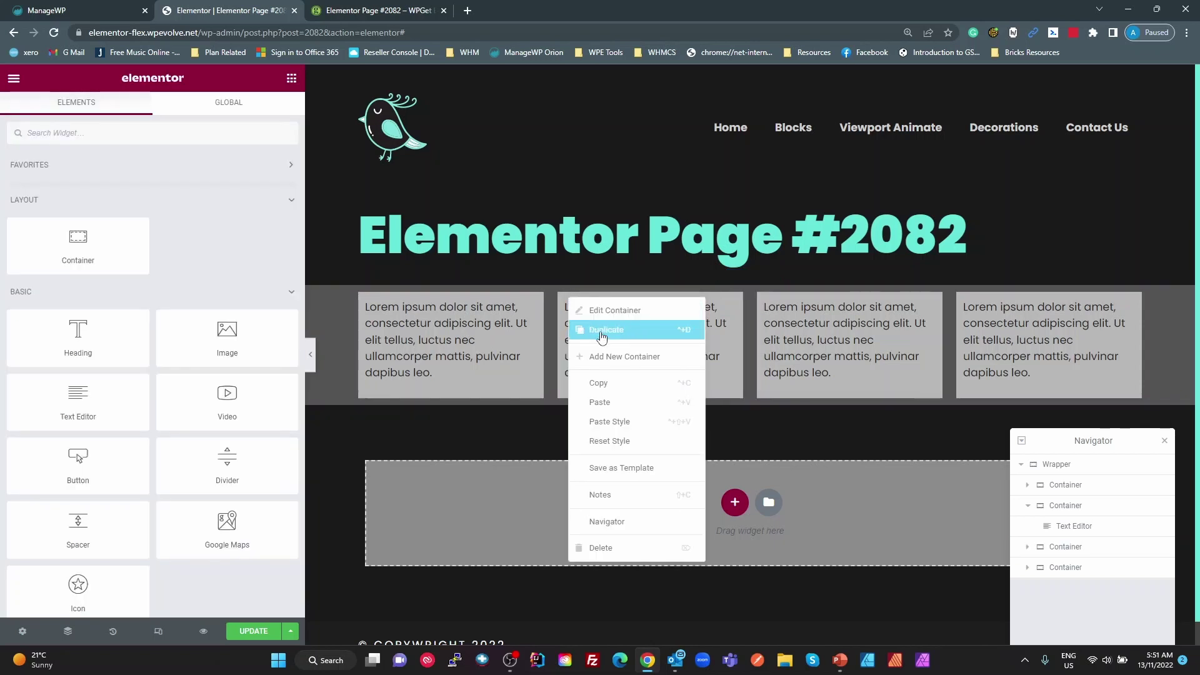
click(601, 337)
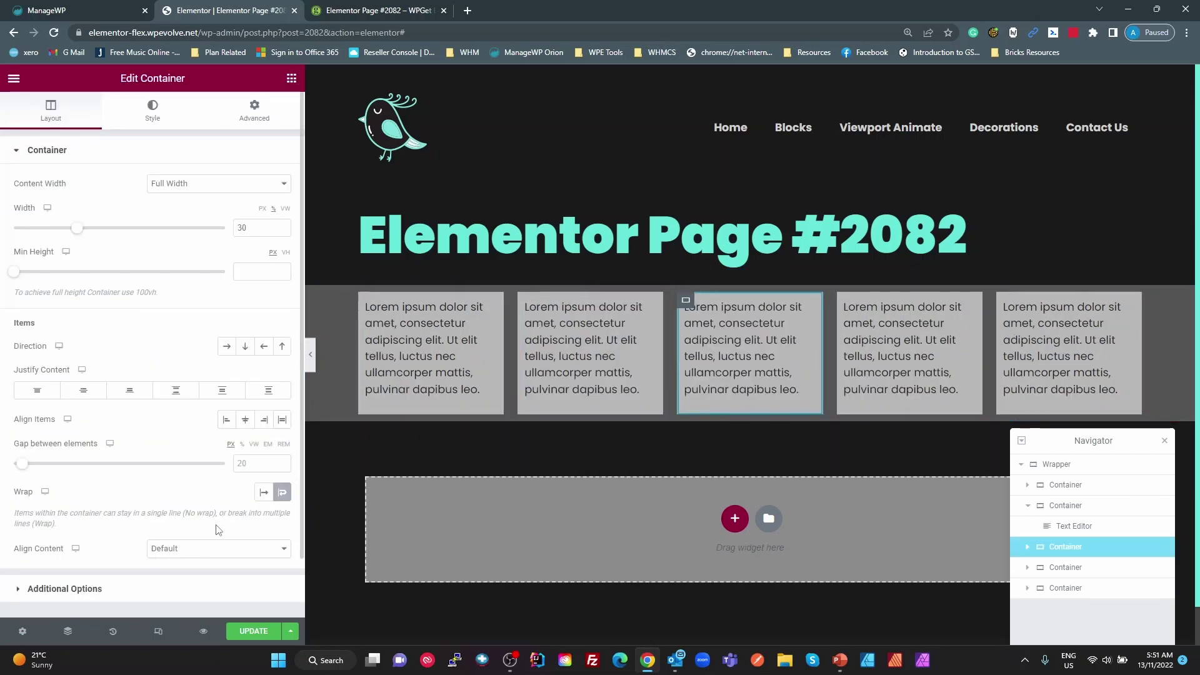
- Enable wrapping of items on the parent Wrapper container
click(285, 494)
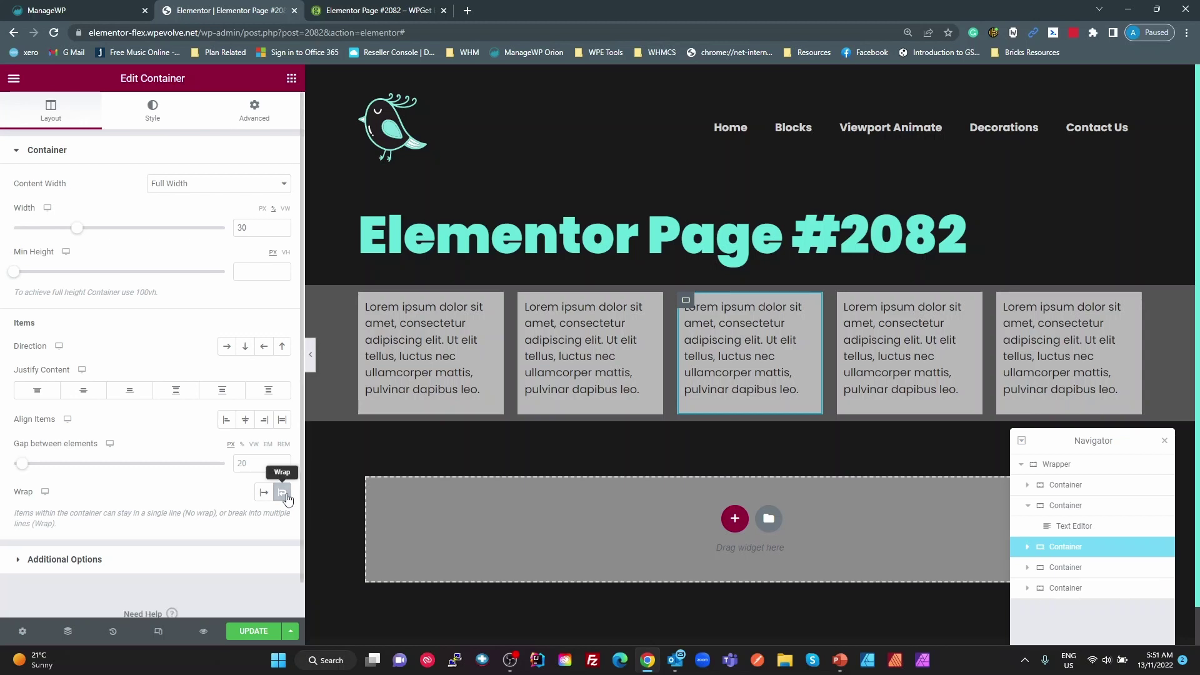
click(1060, 466)
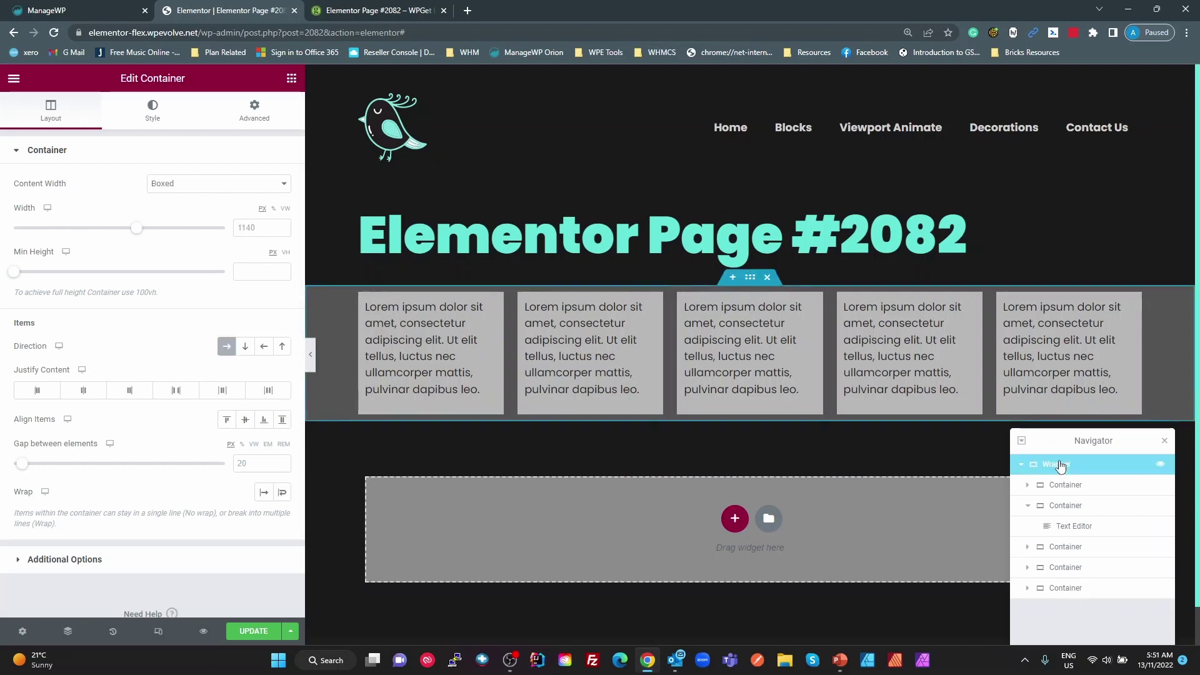
click(282, 492)
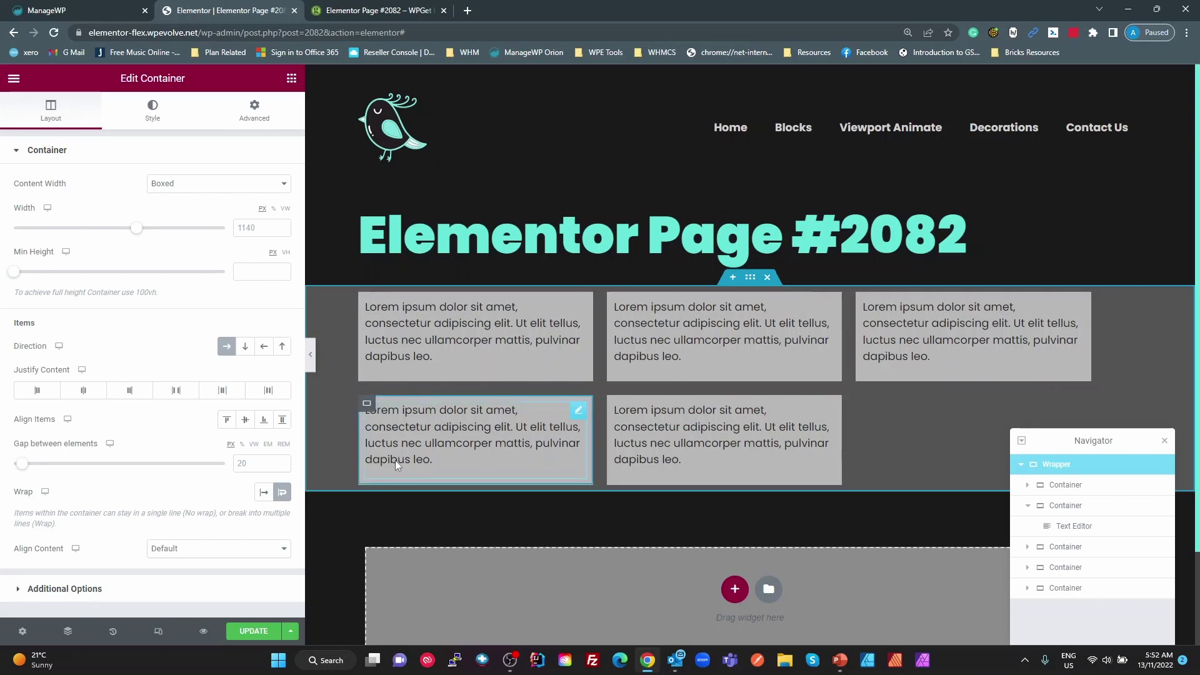
- Delete four of the Wrapper's five text containers, keeping only the first one
click(1028, 486)
click(1028, 486)
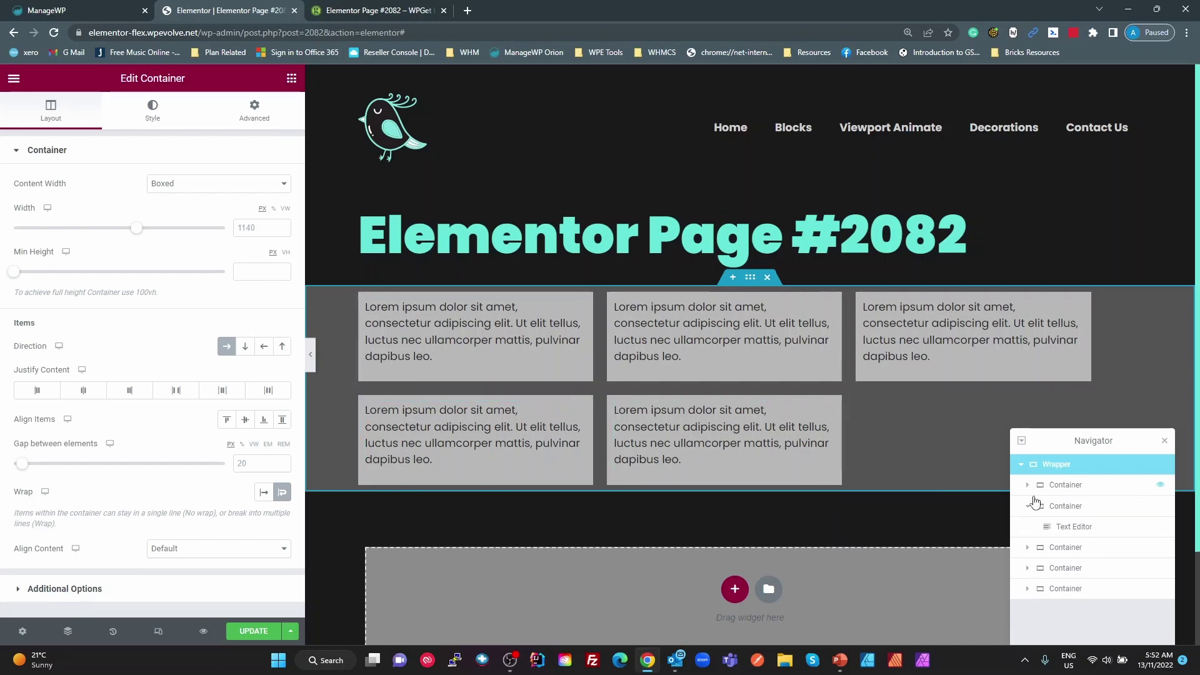
click(1026, 507)
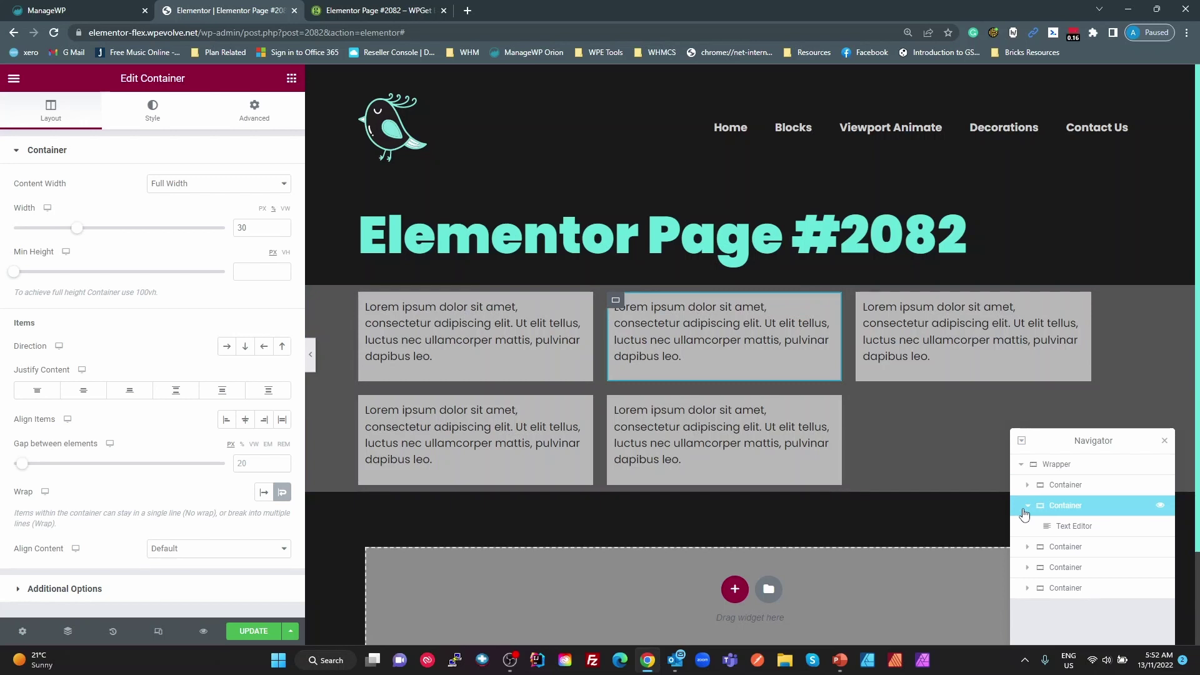
click(1028, 506)
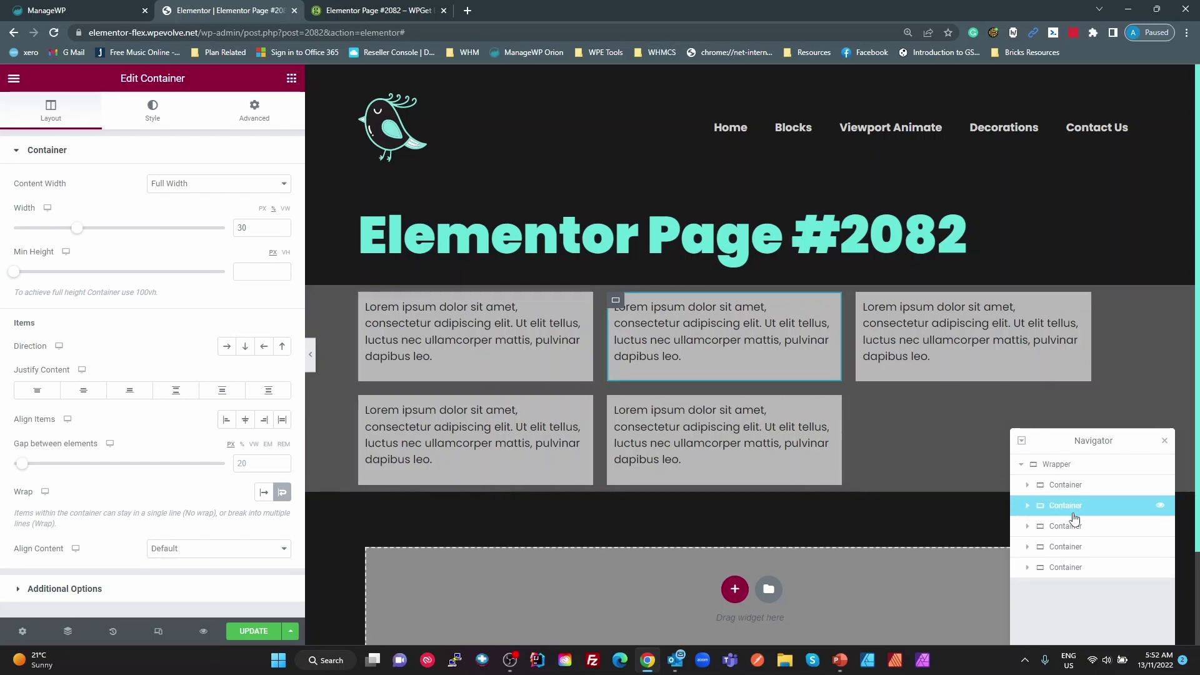
key(Delete)
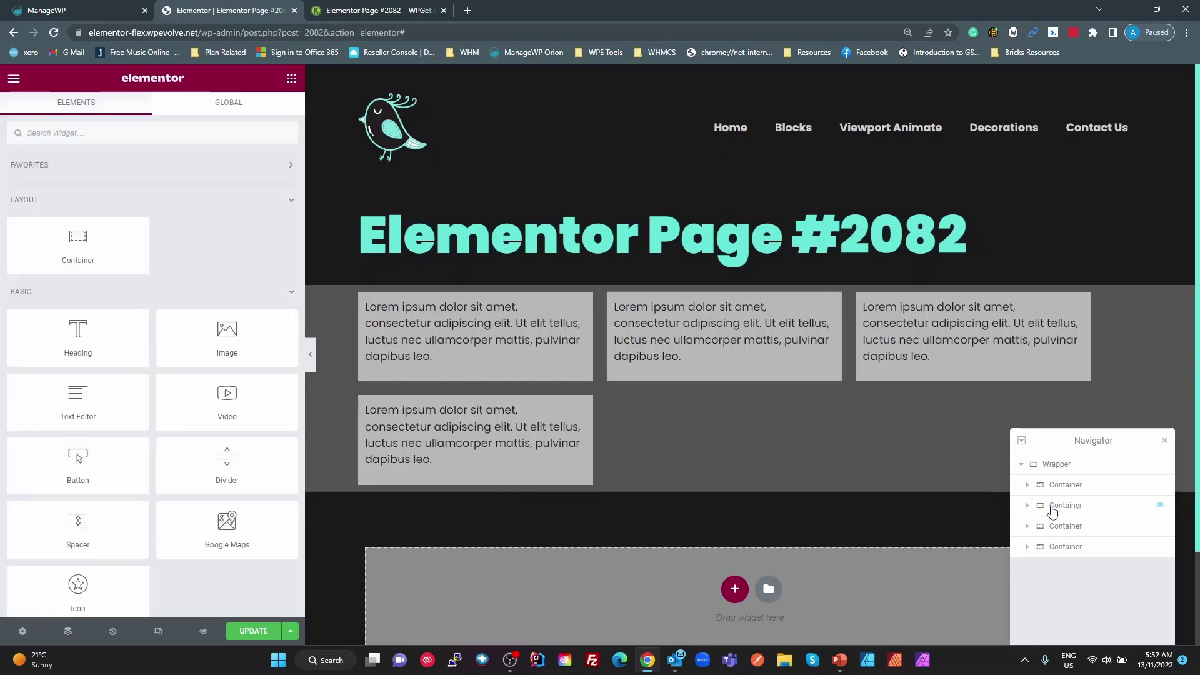
click(1053, 509)
key(Delete)
click(1054, 511)
key(Delete)
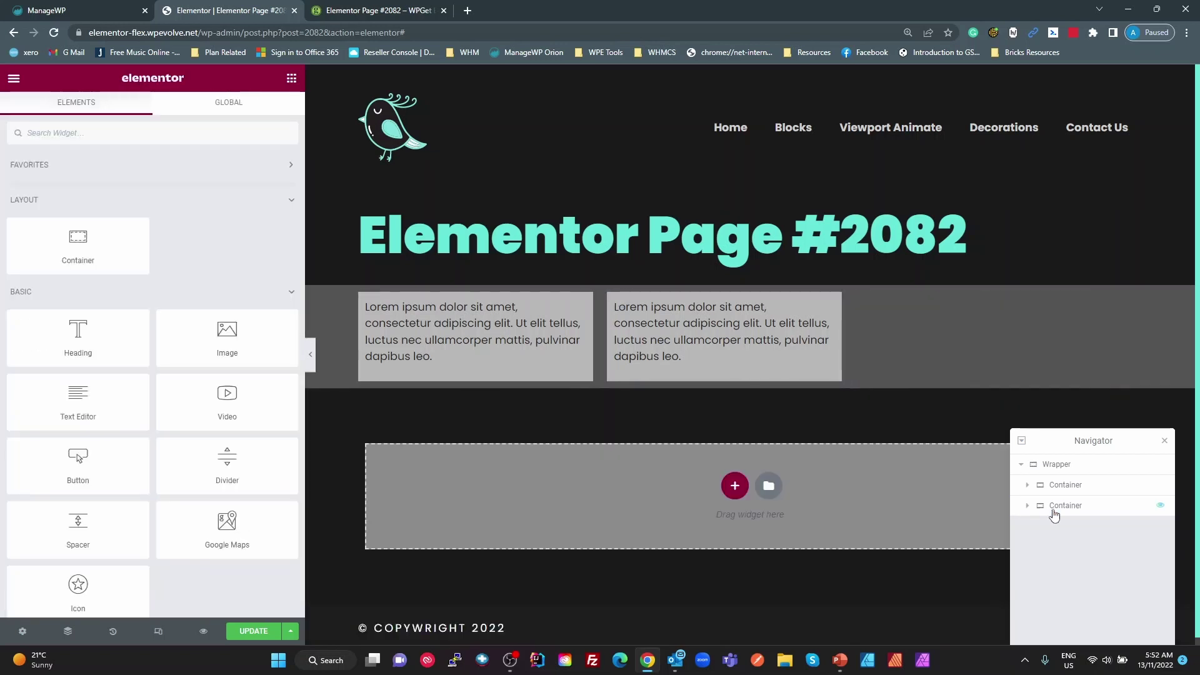
click(1054, 512)
key(Delete)
- Compare Grow and Shrink sizing on the remaining text container, then give it custom sizing with Flex Grow 1 and Flex Shrink 1
click(1058, 470)
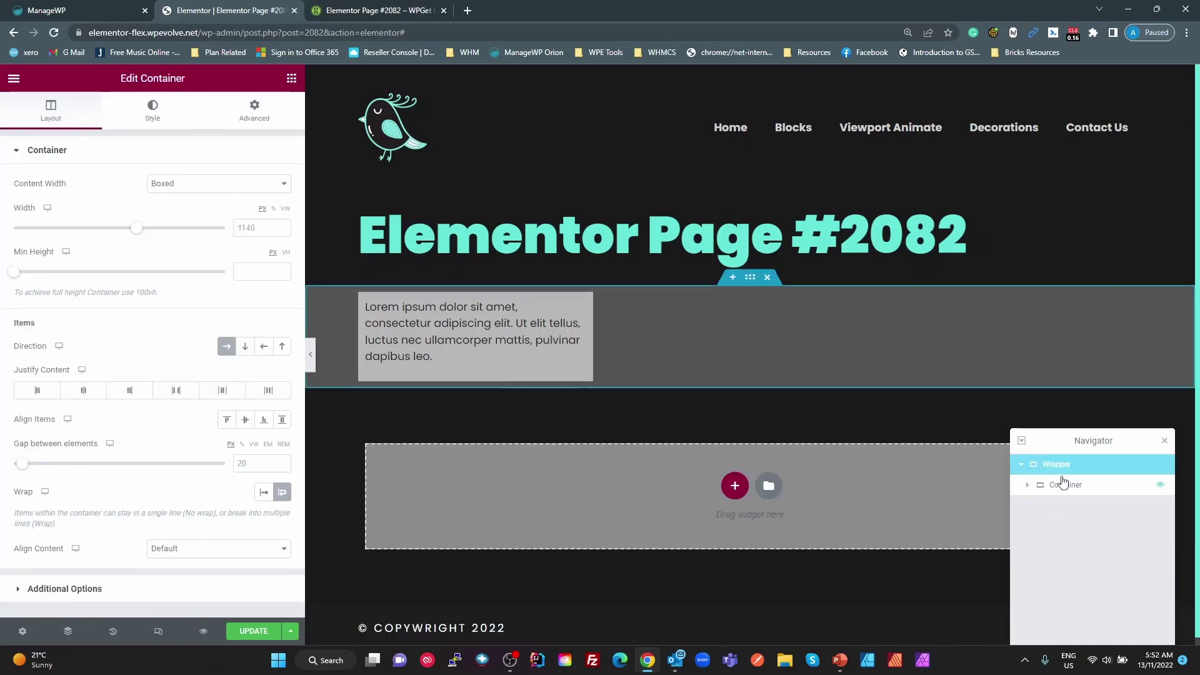
click(1062, 487)
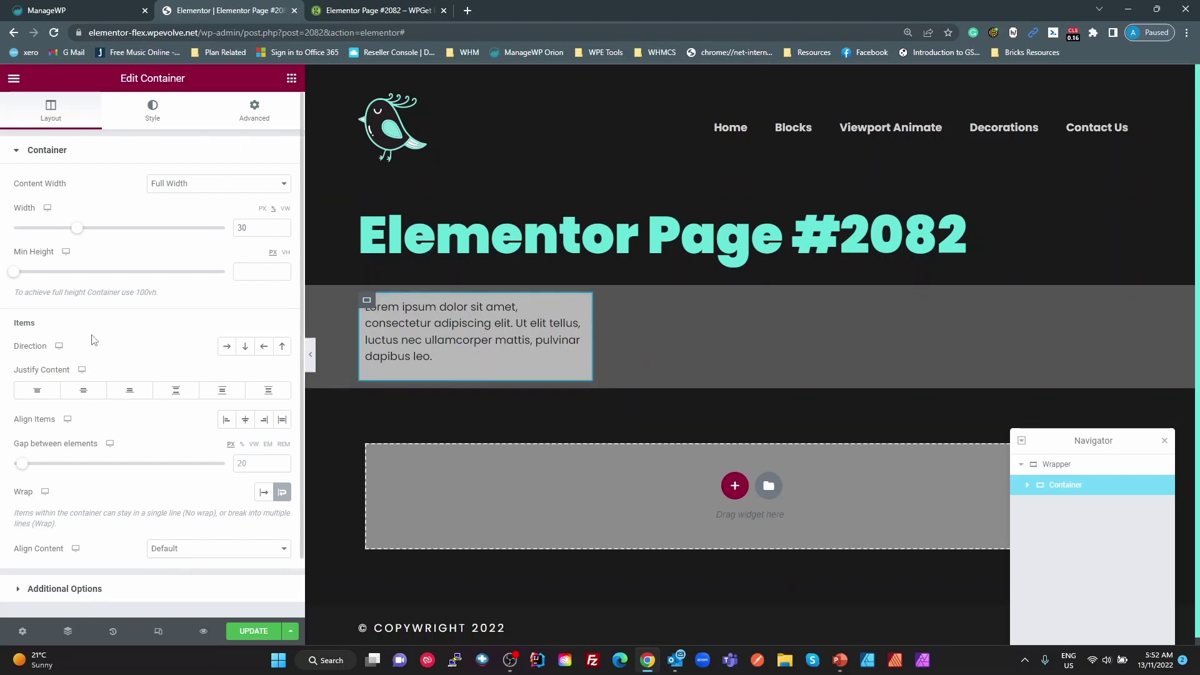
click(254, 107)
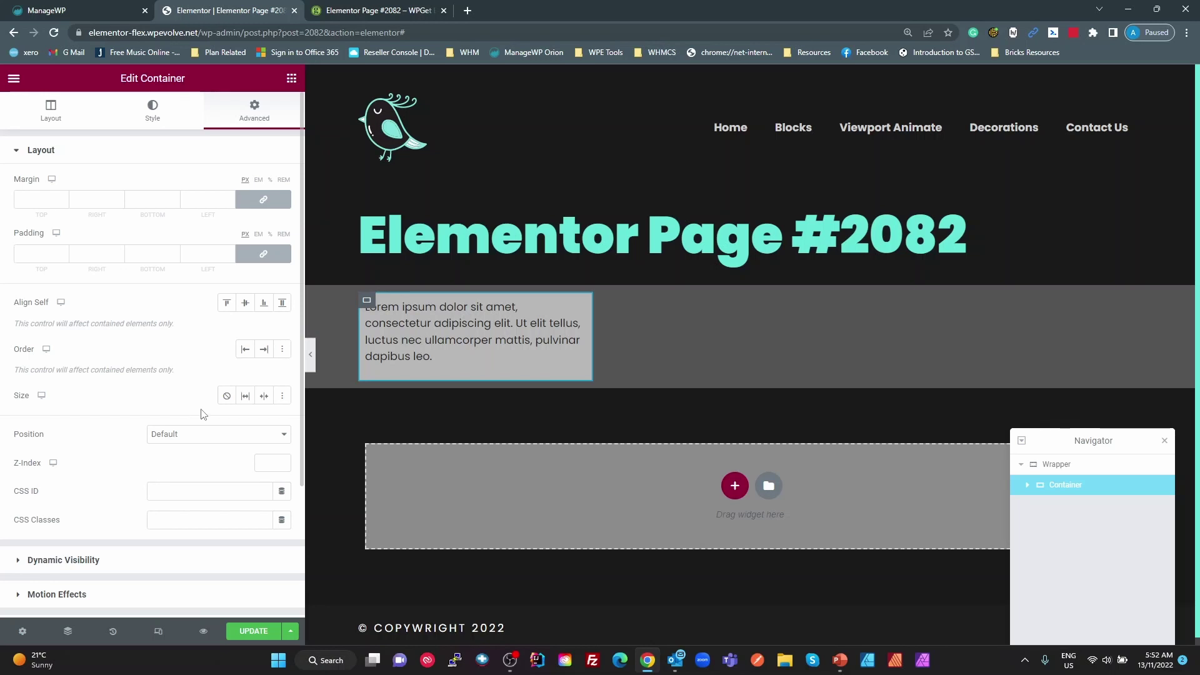
click(245, 396)
click(266, 396)
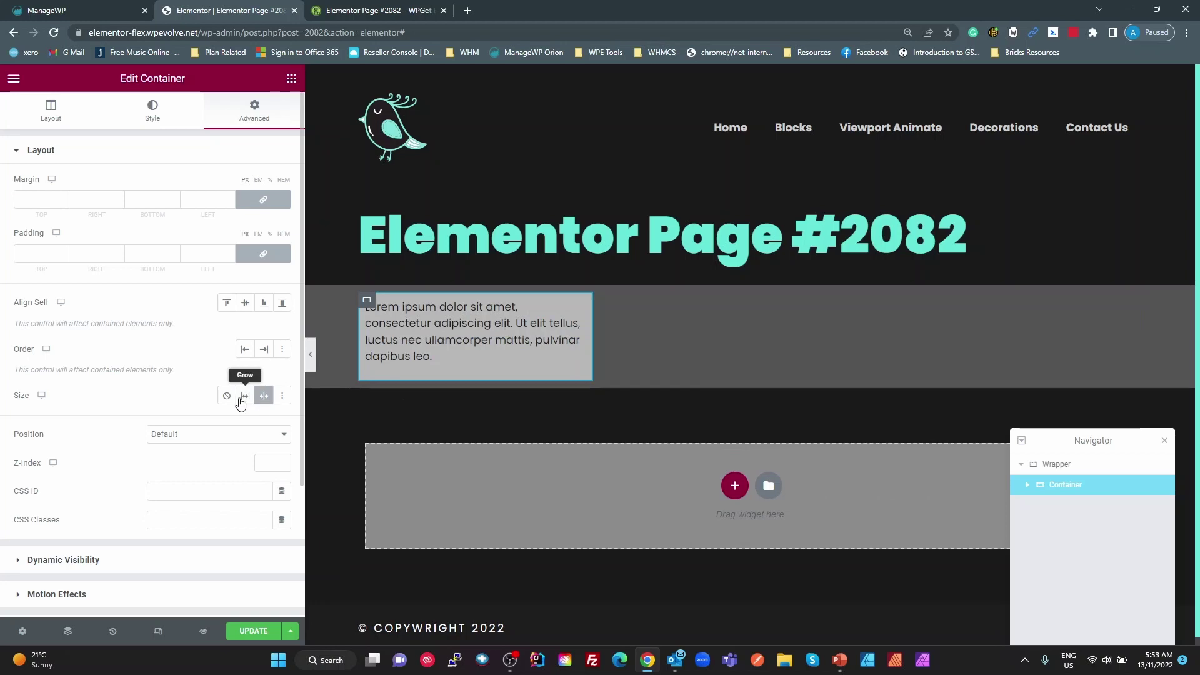
click(245, 396)
click(266, 396)
click(246, 396)
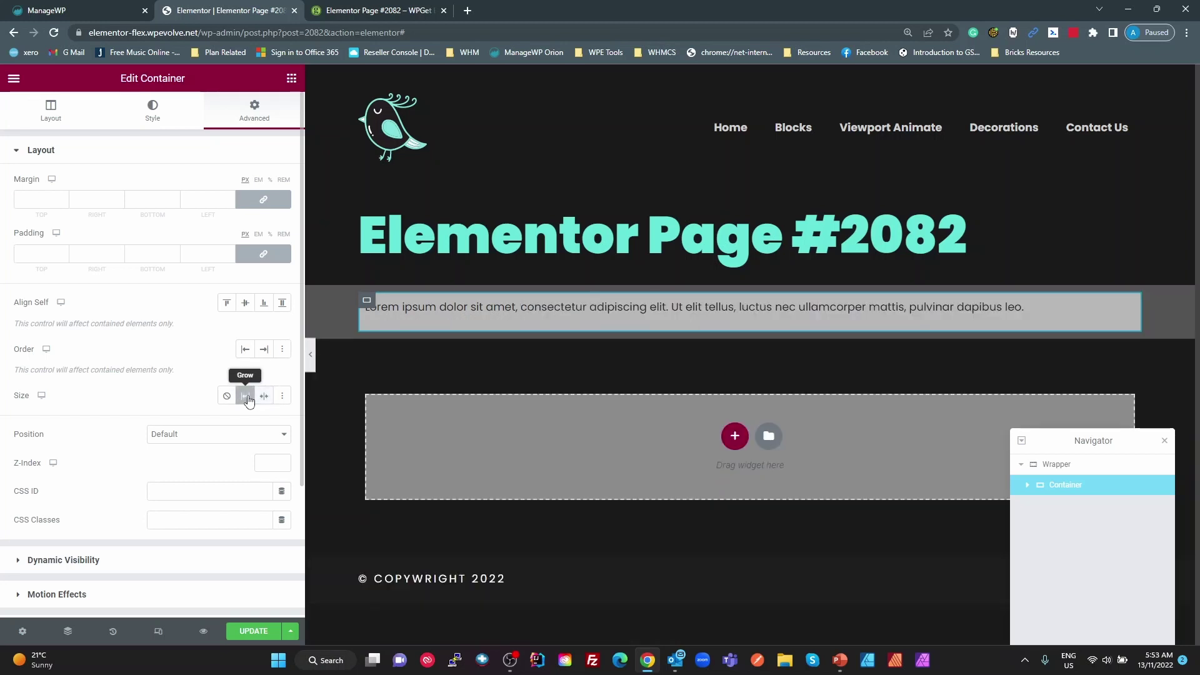
click(283, 398)
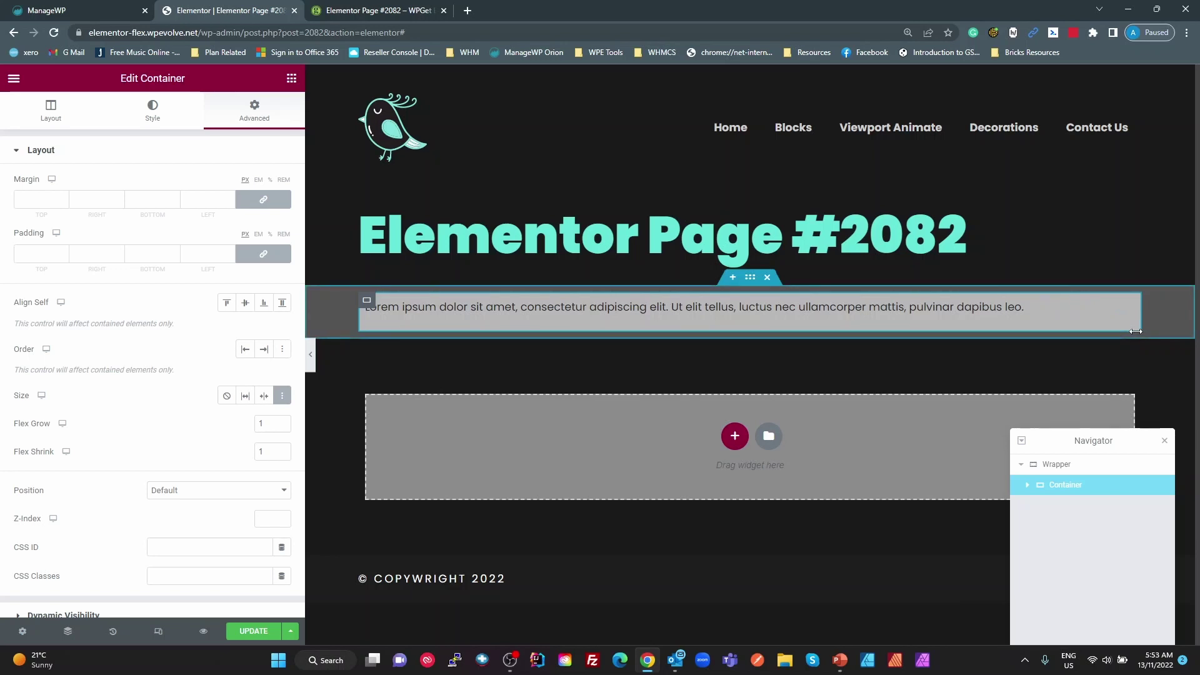
- Duplicate the flex-growing text container three times so that the Wrapper holds four
right_click(1045, 491)
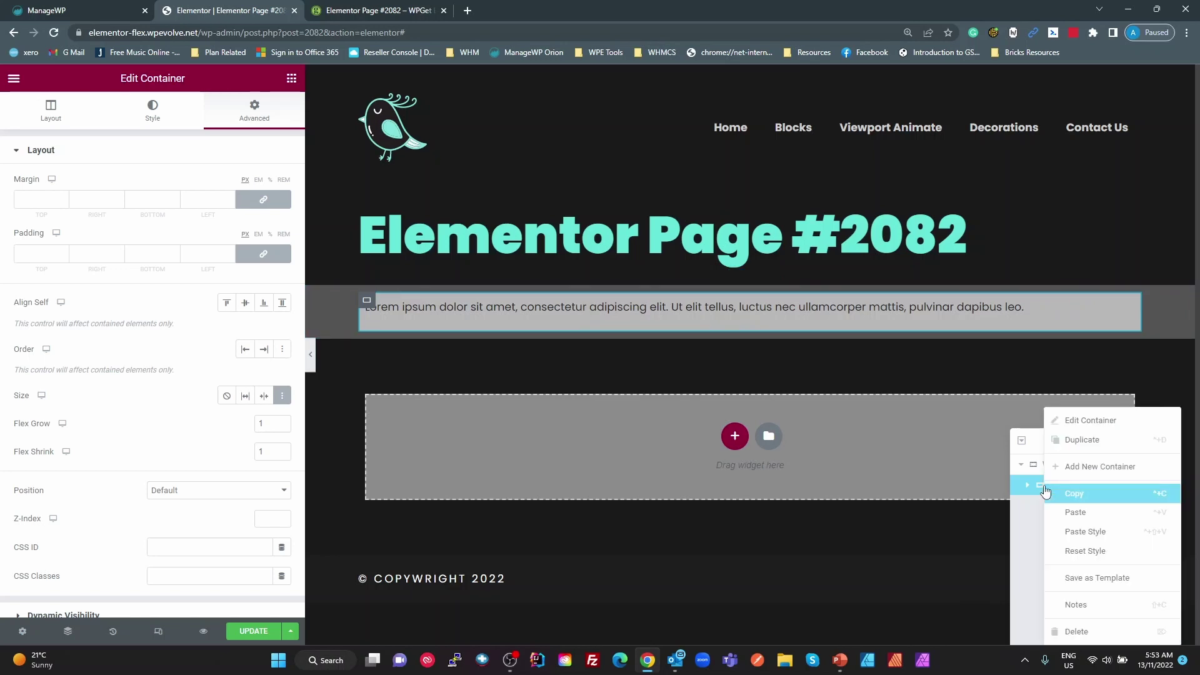
click(1073, 449)
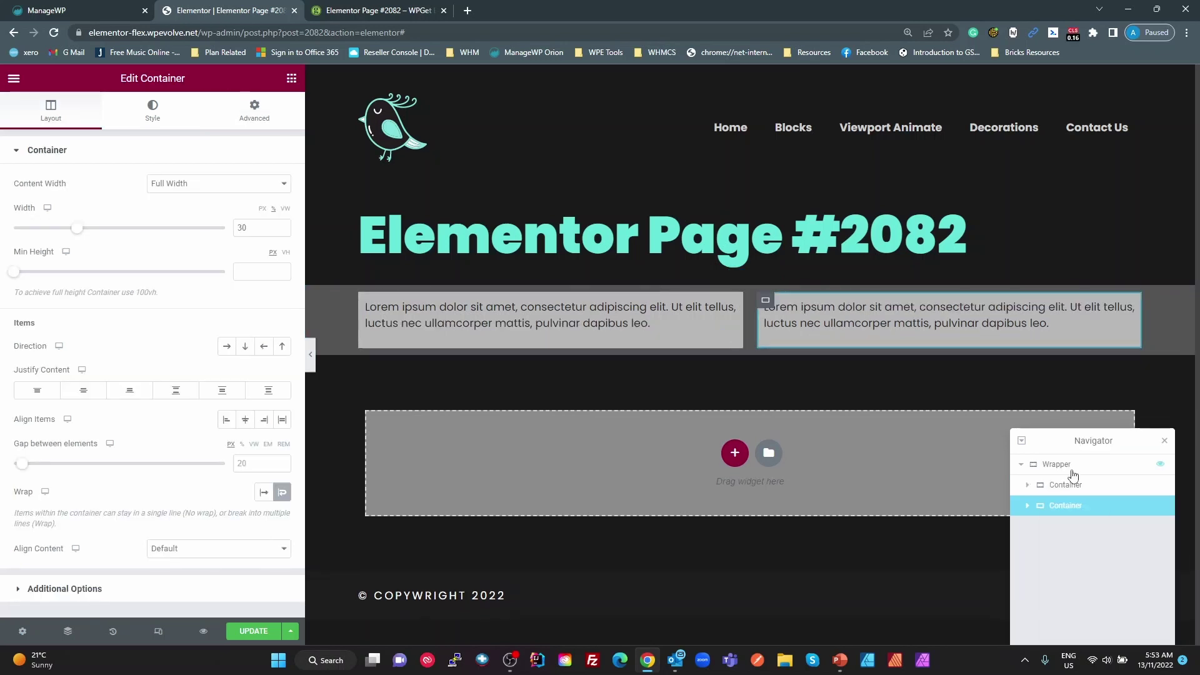
right_click(1059, 505)
click(1094, 440)
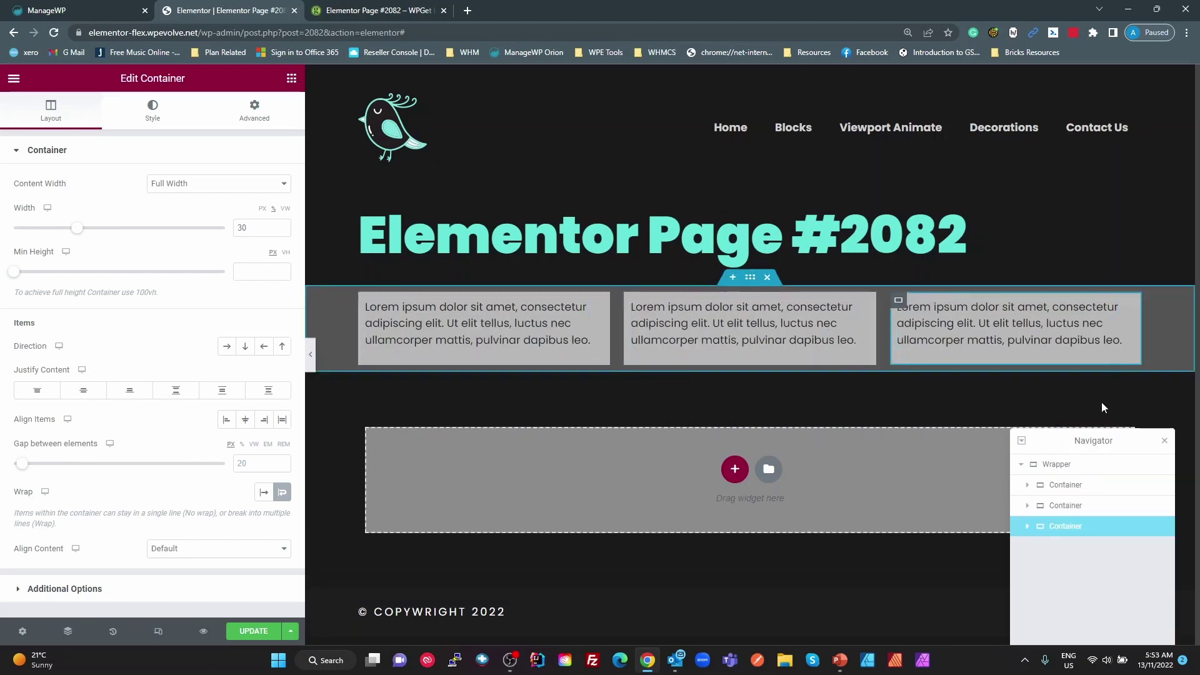
right_click(1058, 531)
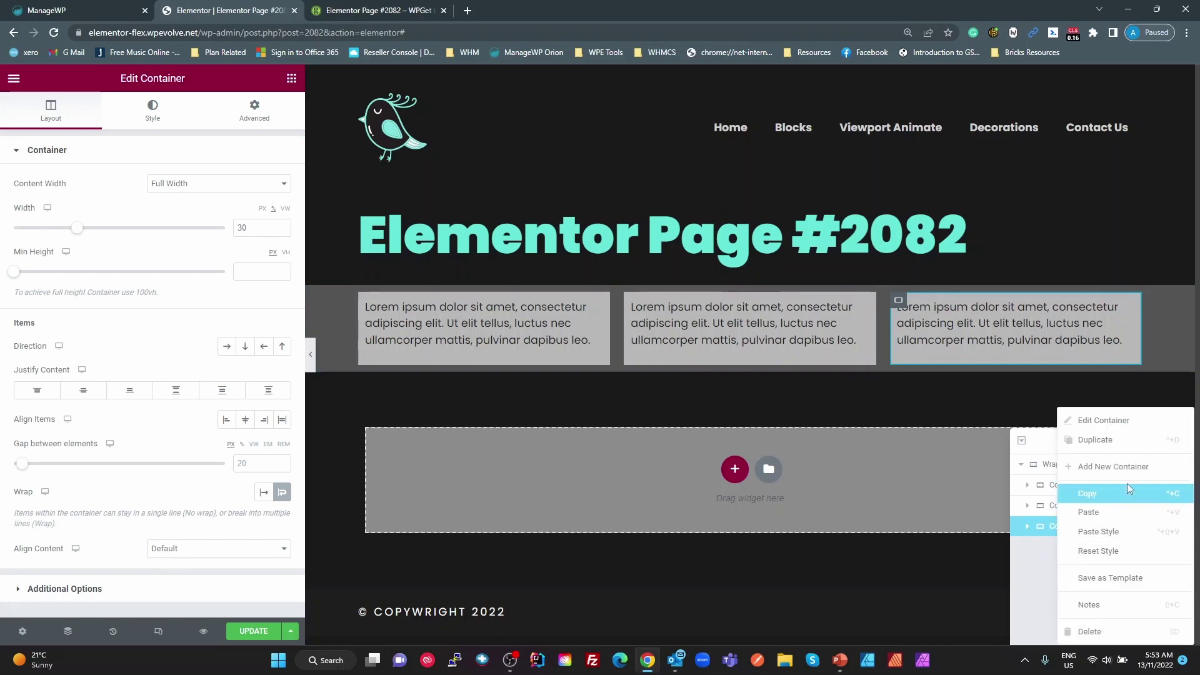
click(1099, 440)
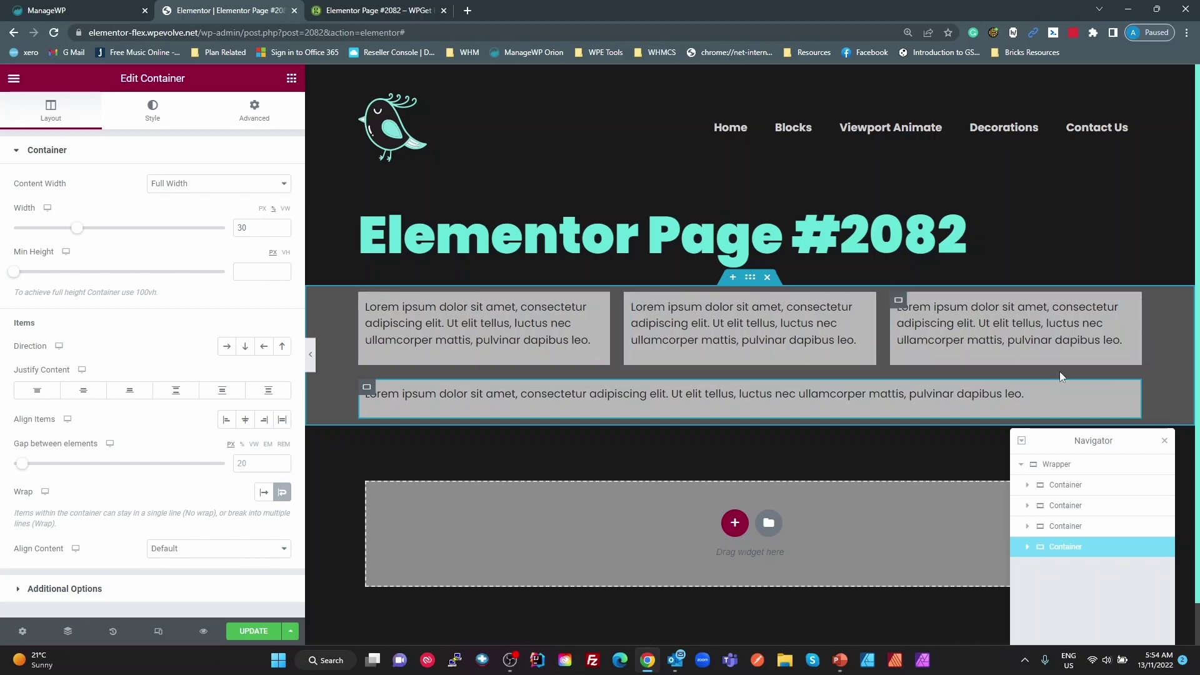
- Set the flex size of the Wrapper's first and second containers to none
click(254, 115)
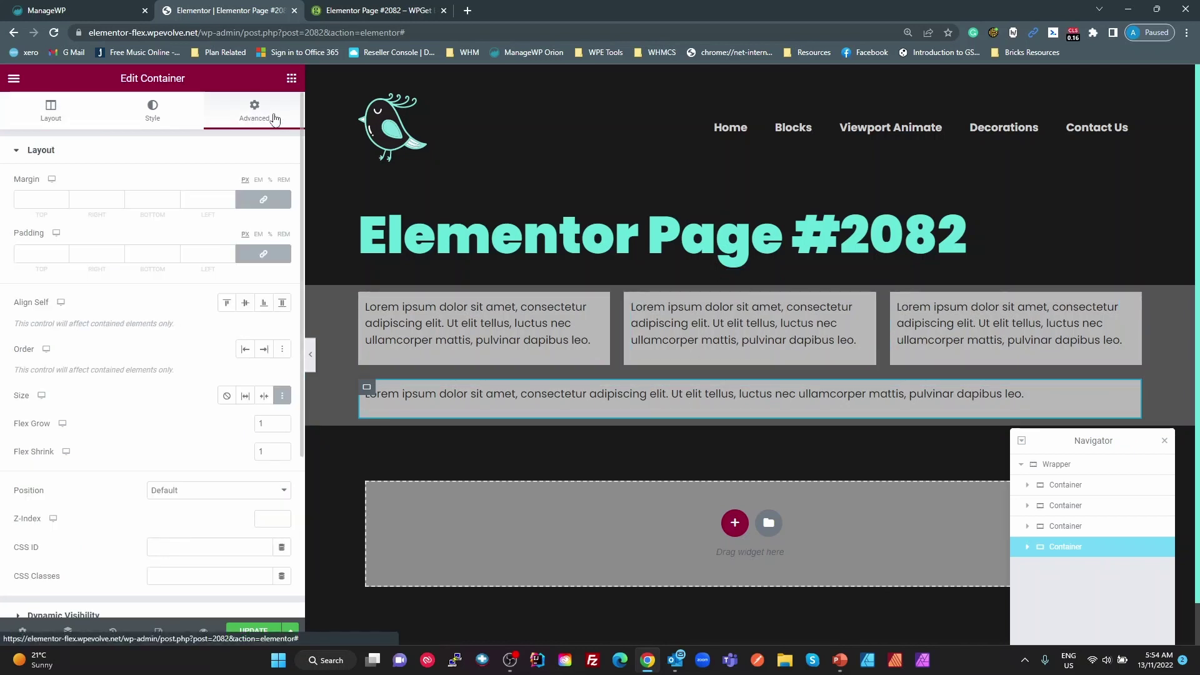
click(1064, 506)
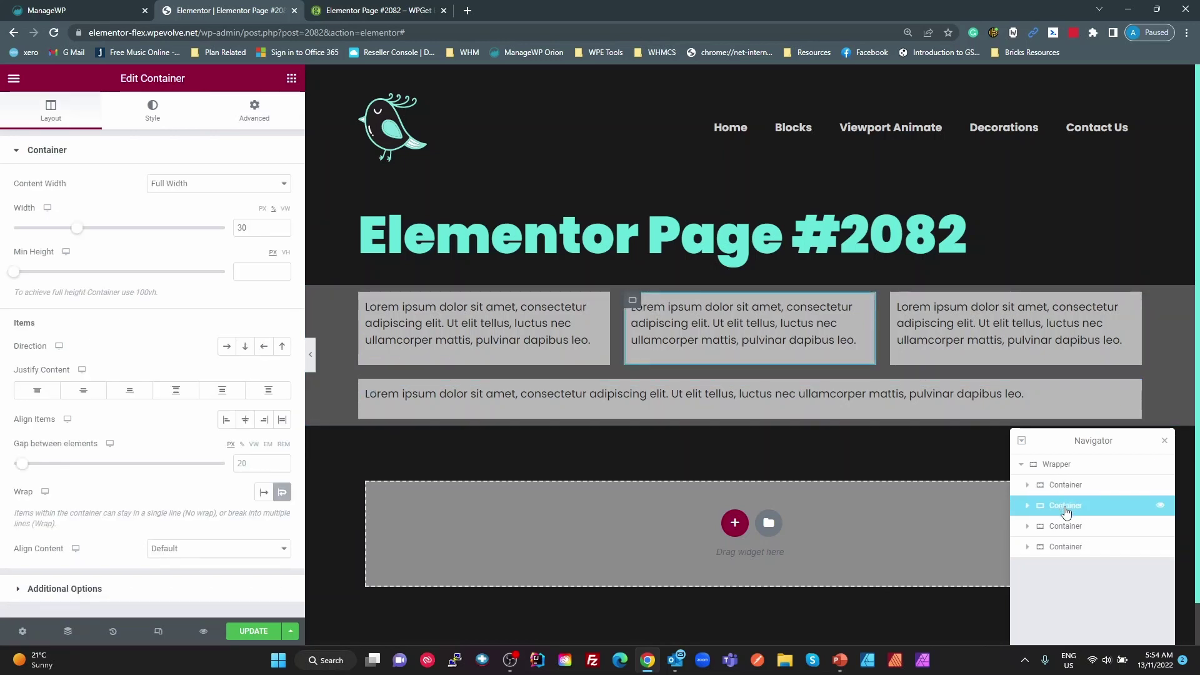
click(1064, 492)
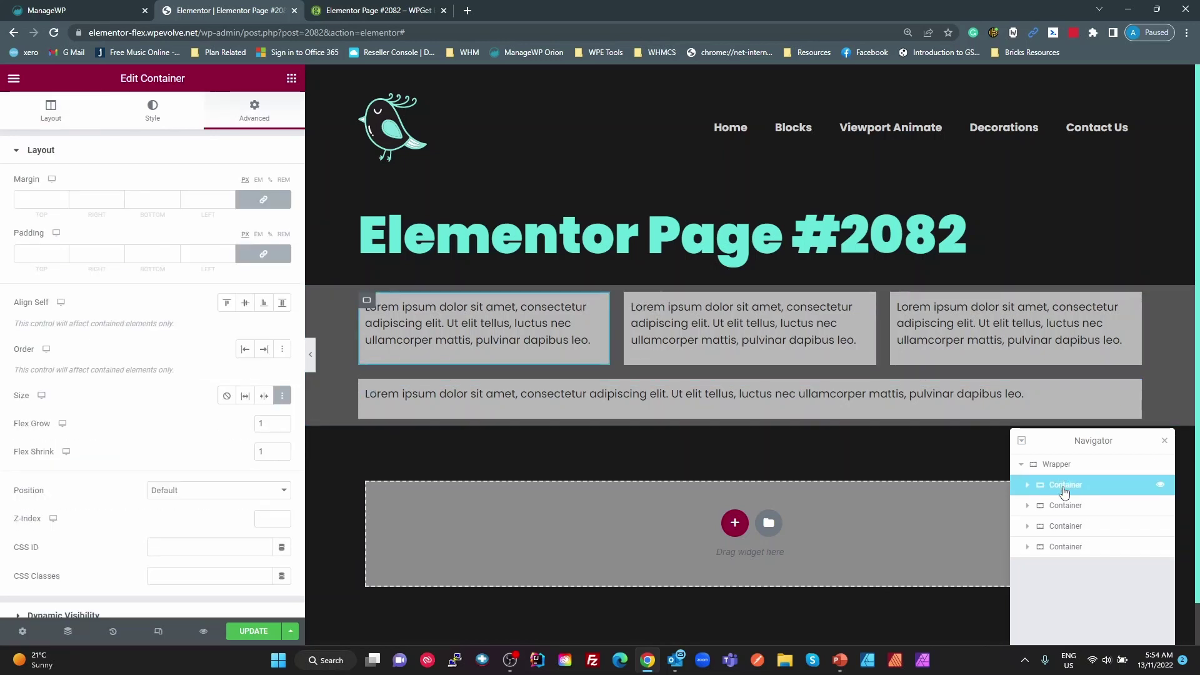
click(223, 400)
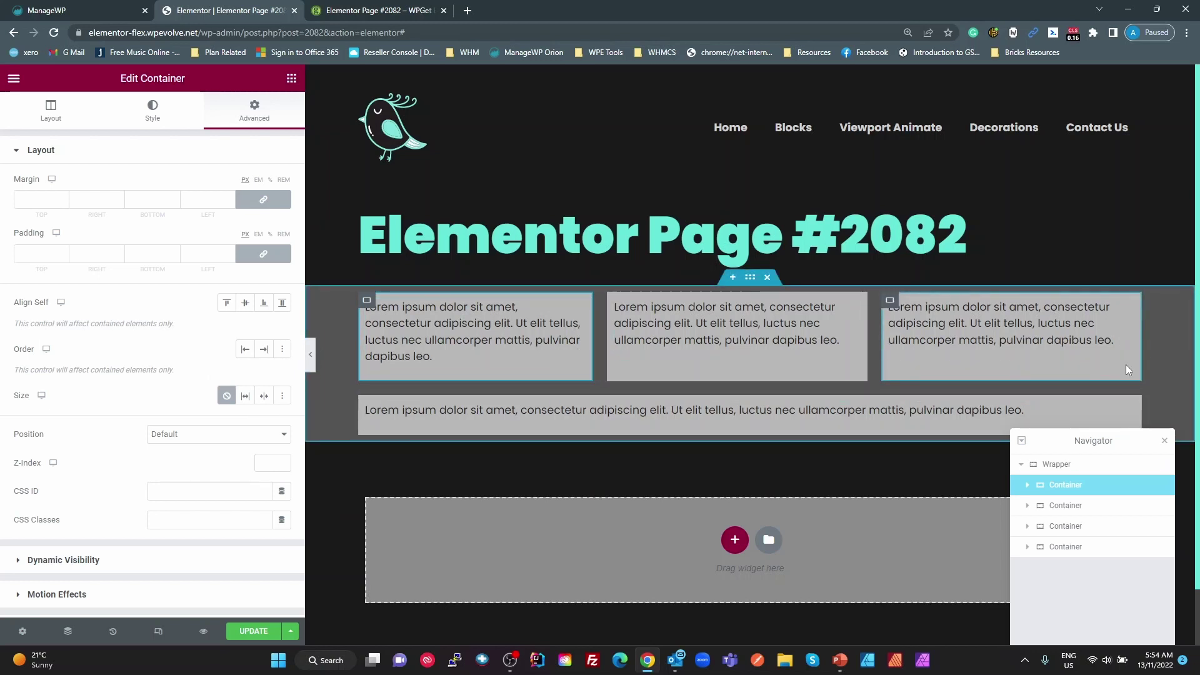
click(1070, 507)
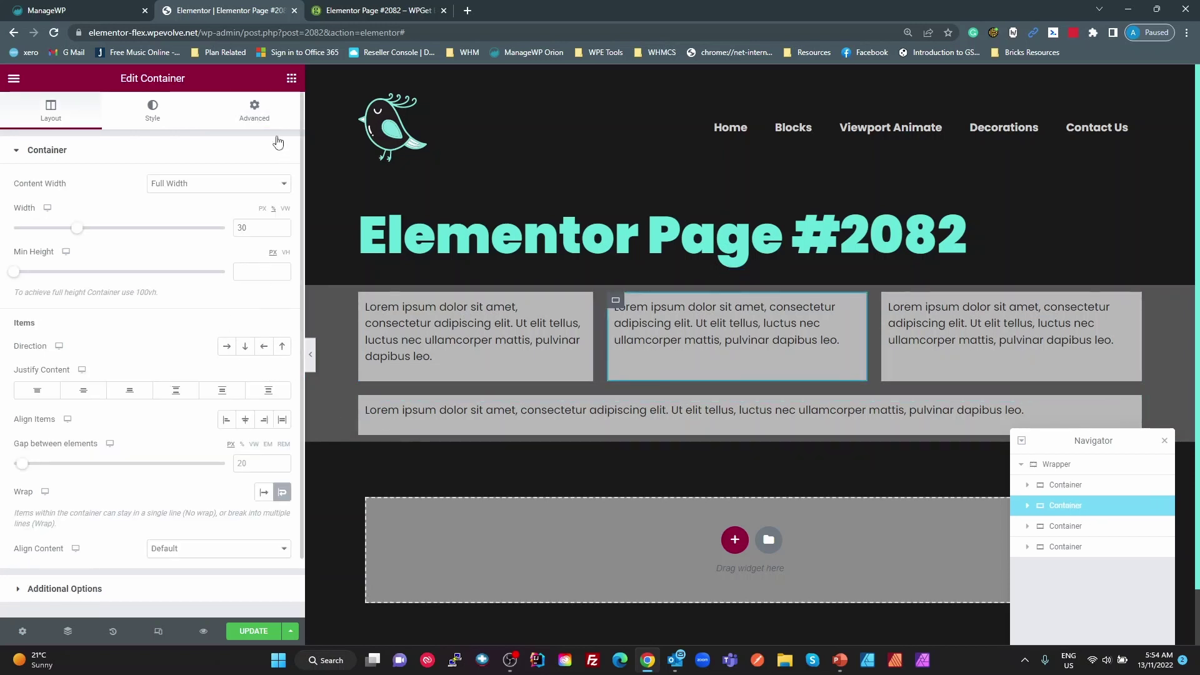
click(255, 111)
click(227, 399)
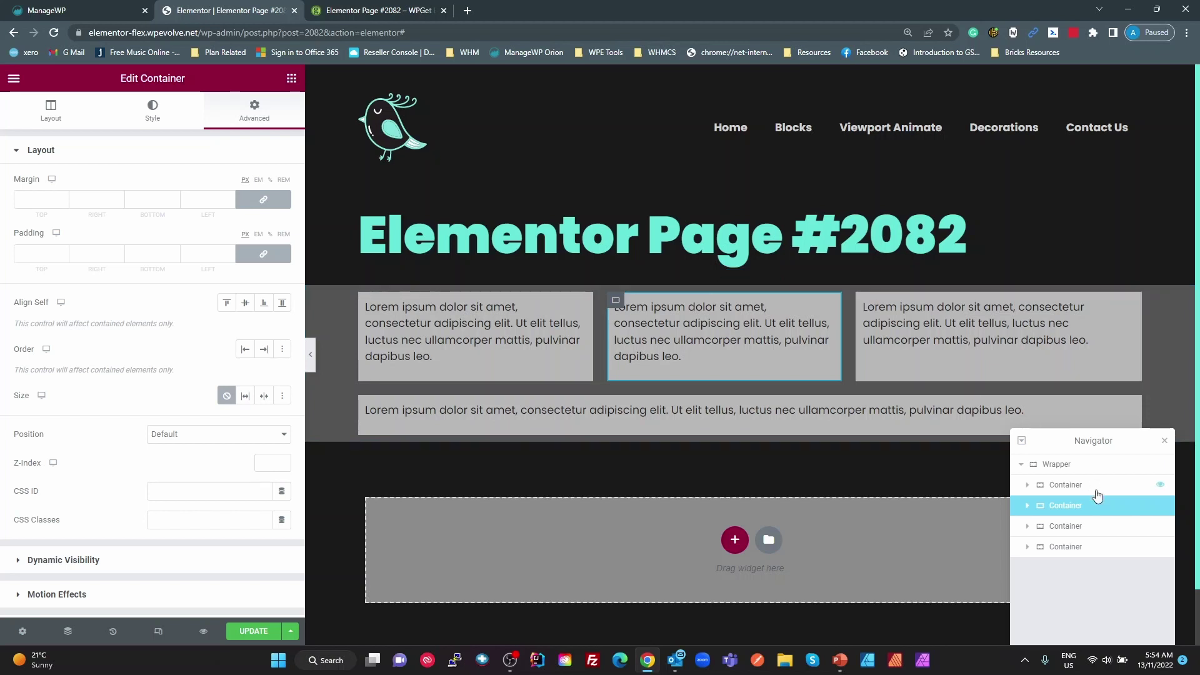
- Restore custom sizing with Flex Grow 1 and Flex Shrink 1 on the Wrapper's first and second containers
click(1054, 487)
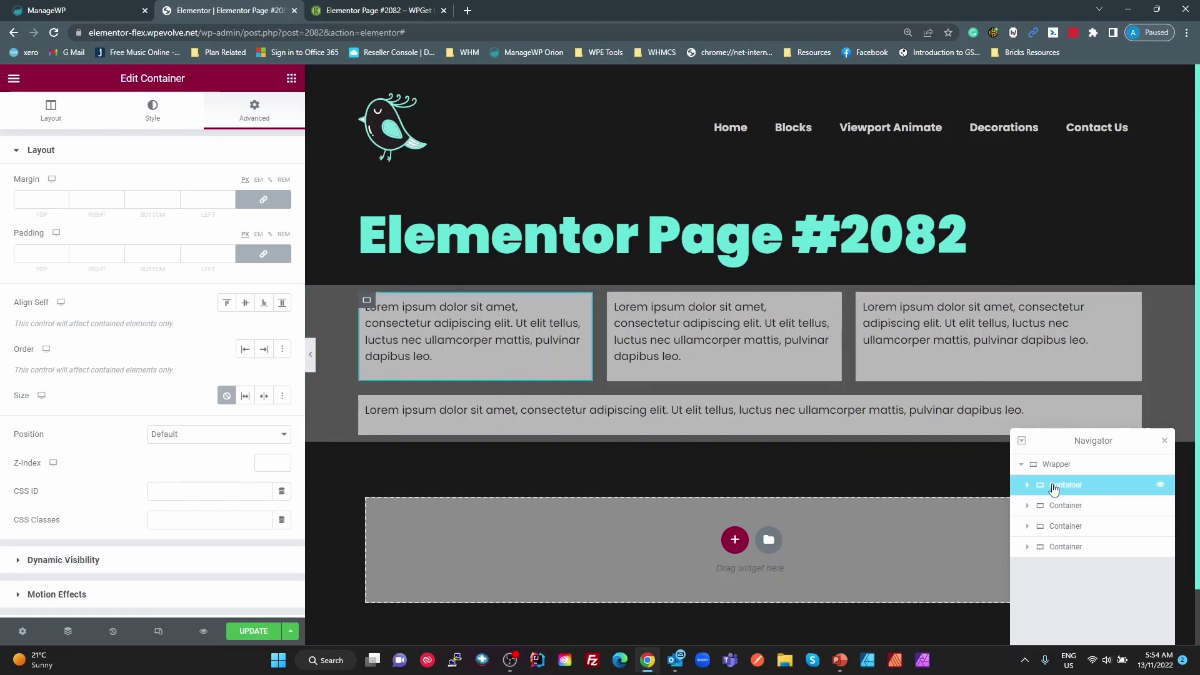
click(283, 396)
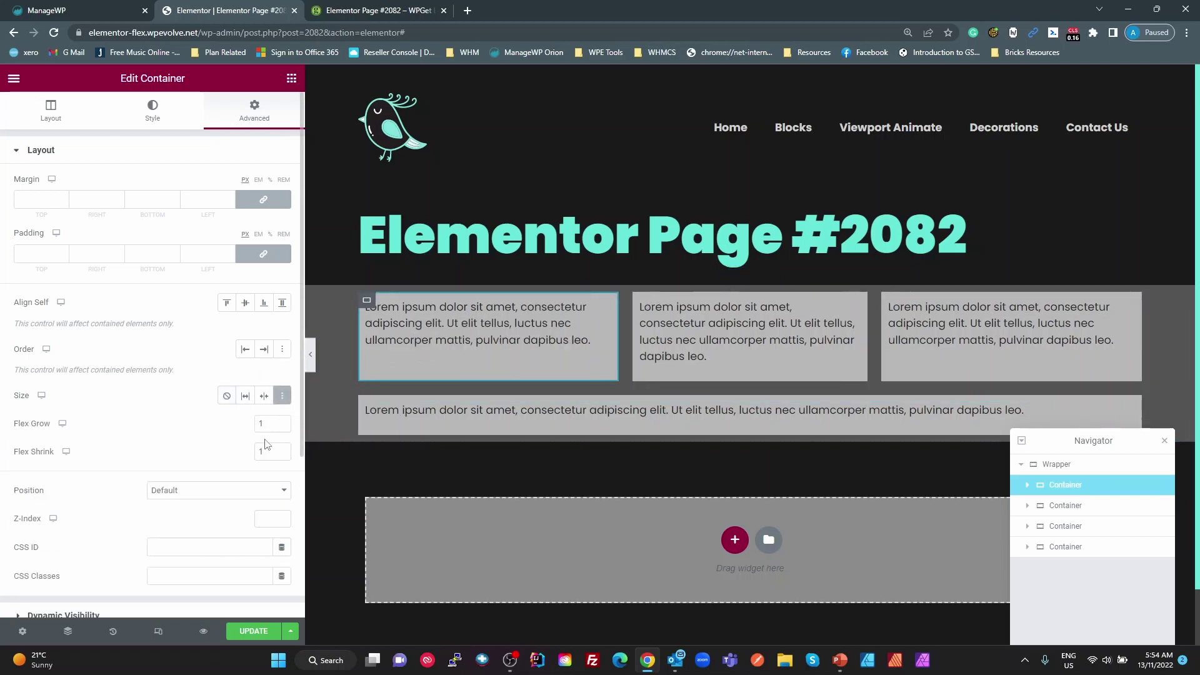
click(1061, 507)
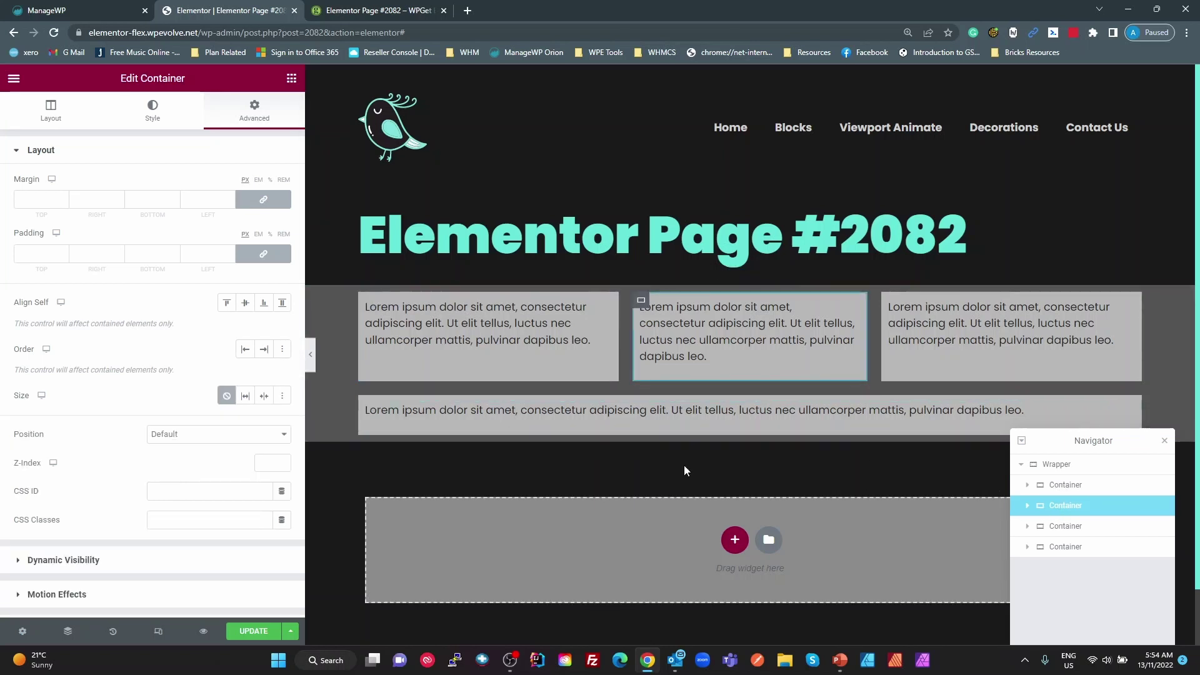
click(282, 397)
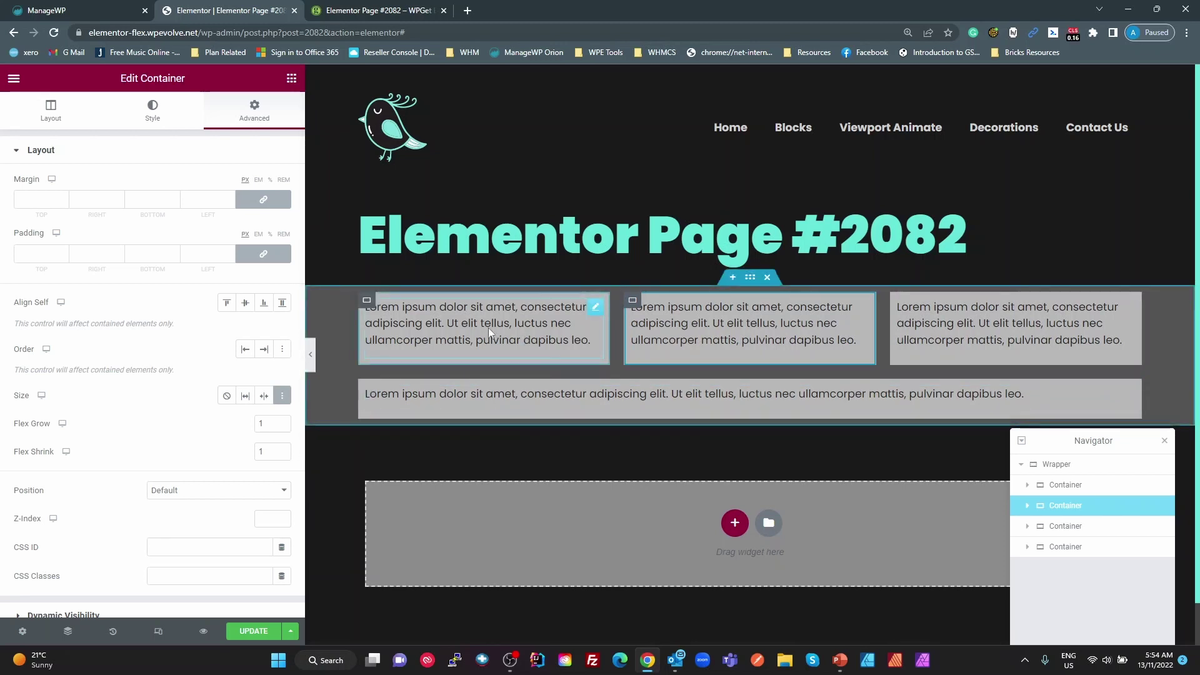
click(50, 111)
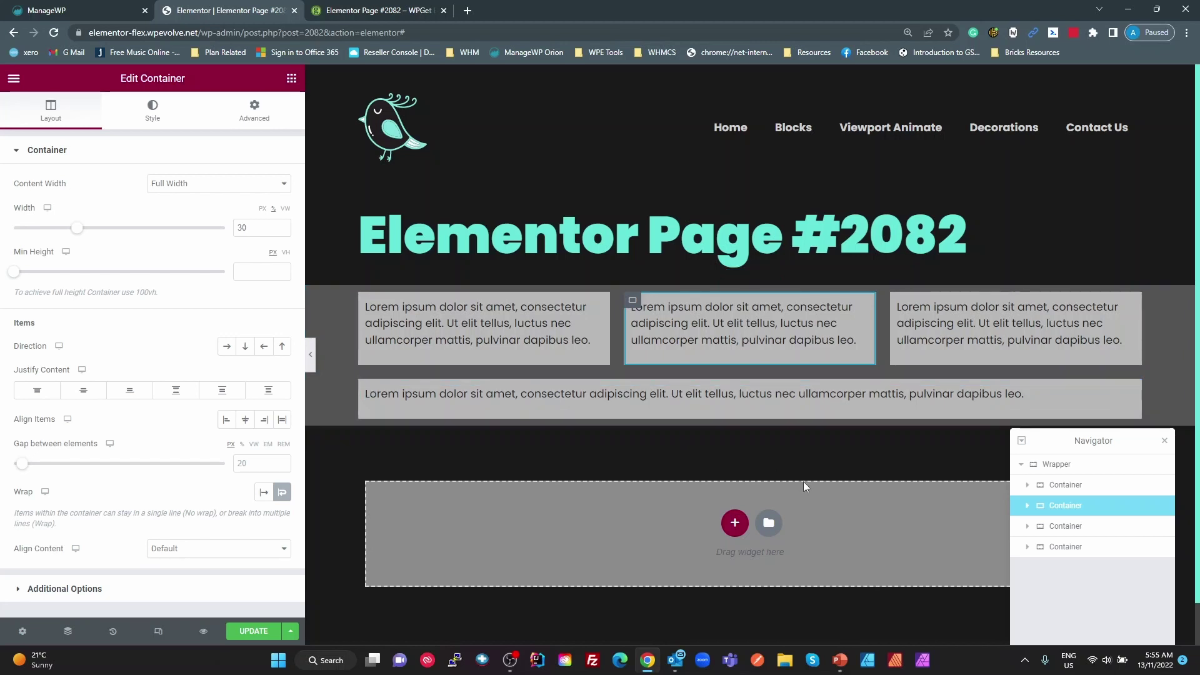
- Duplicate the Wrapper's last text container twice so that the Wrapper holds six containers
click(1063, 547)
right_click(1063, 547)
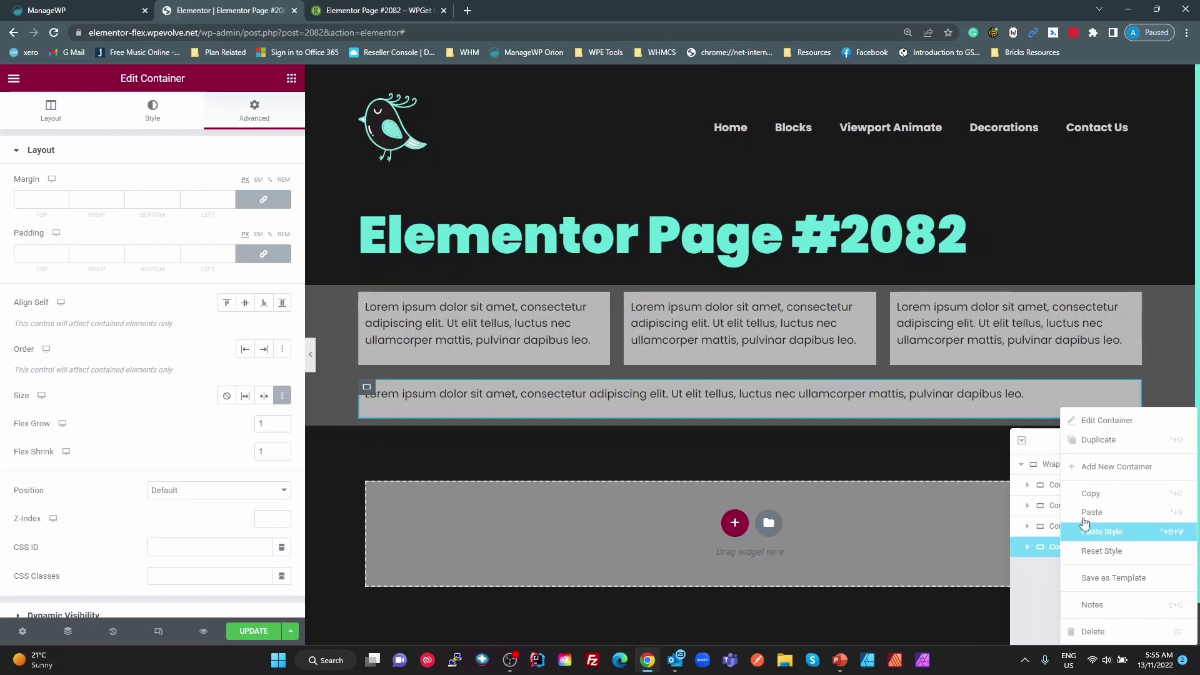
click(1097, 441)
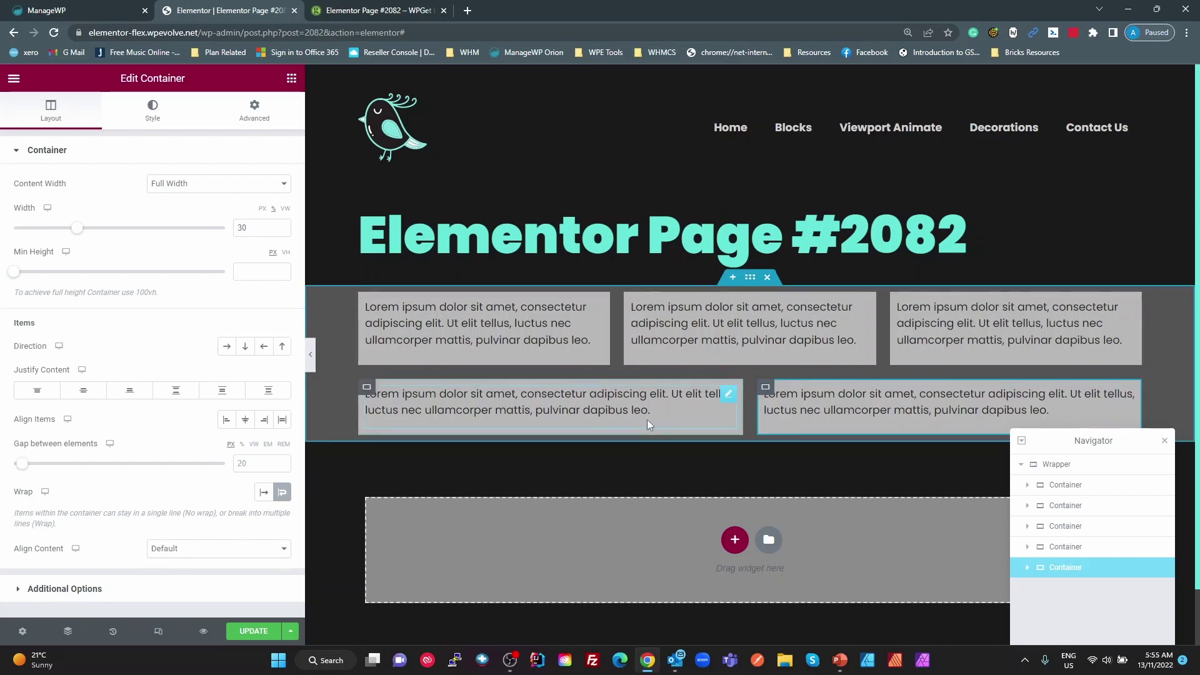
right_click(1049, 577)
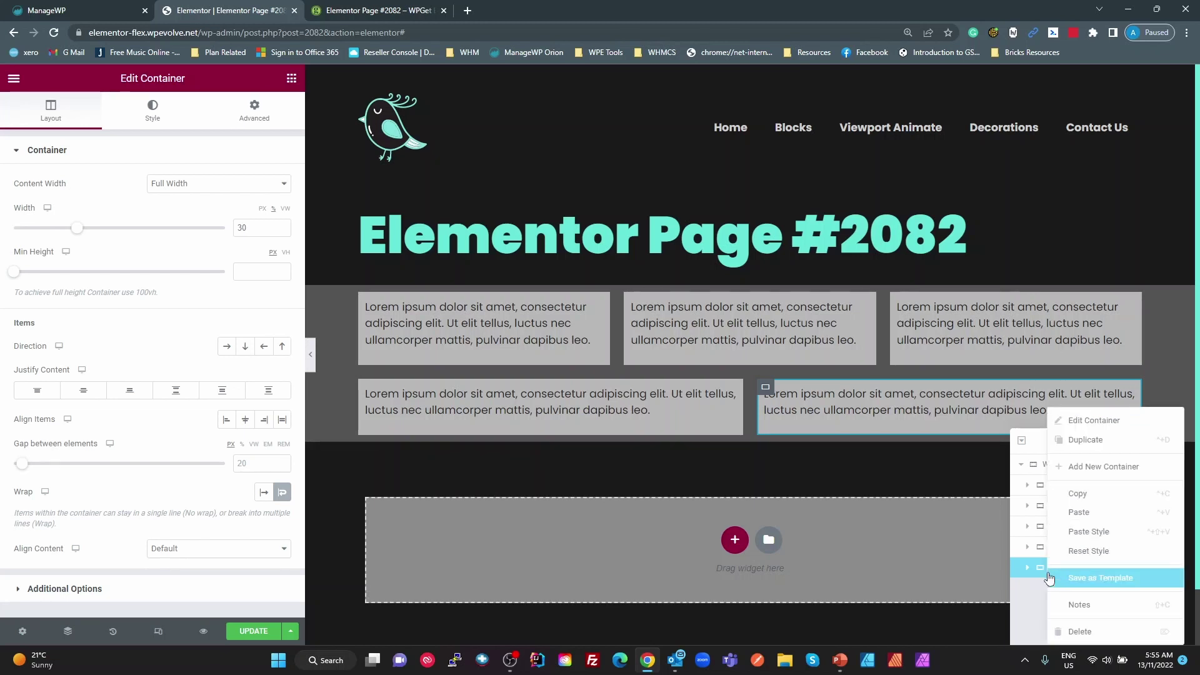
click(1089, 442)
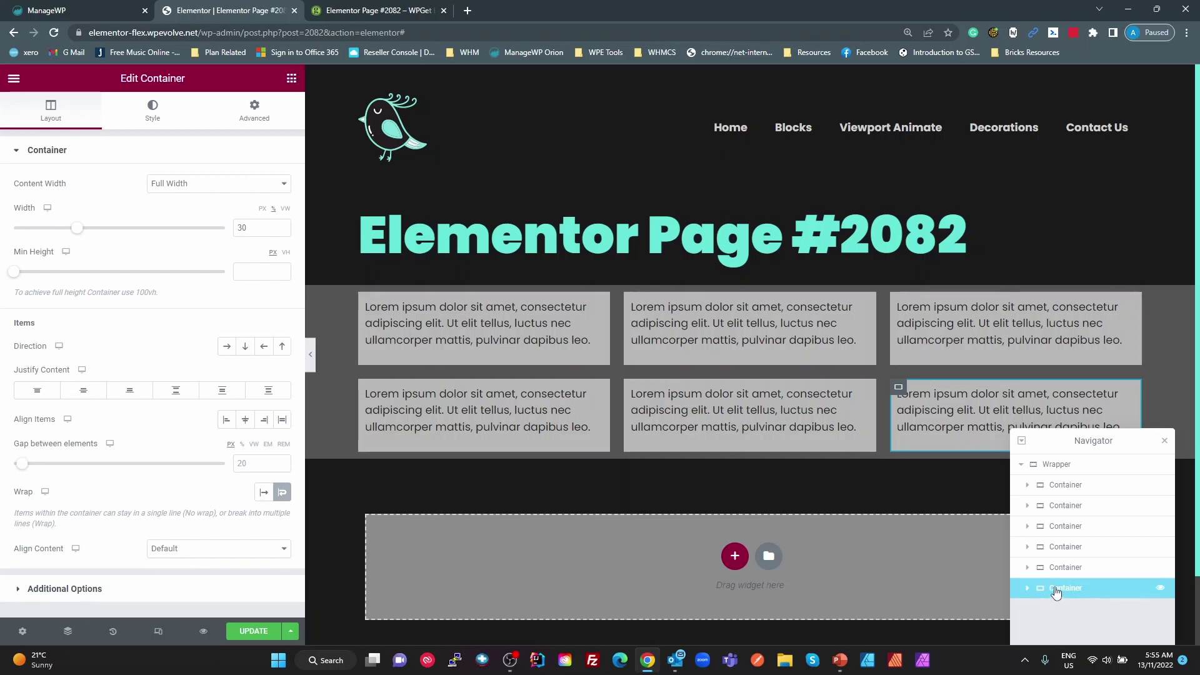
- Delete the Wrapper's last two containers so that four remain
key(Delete)
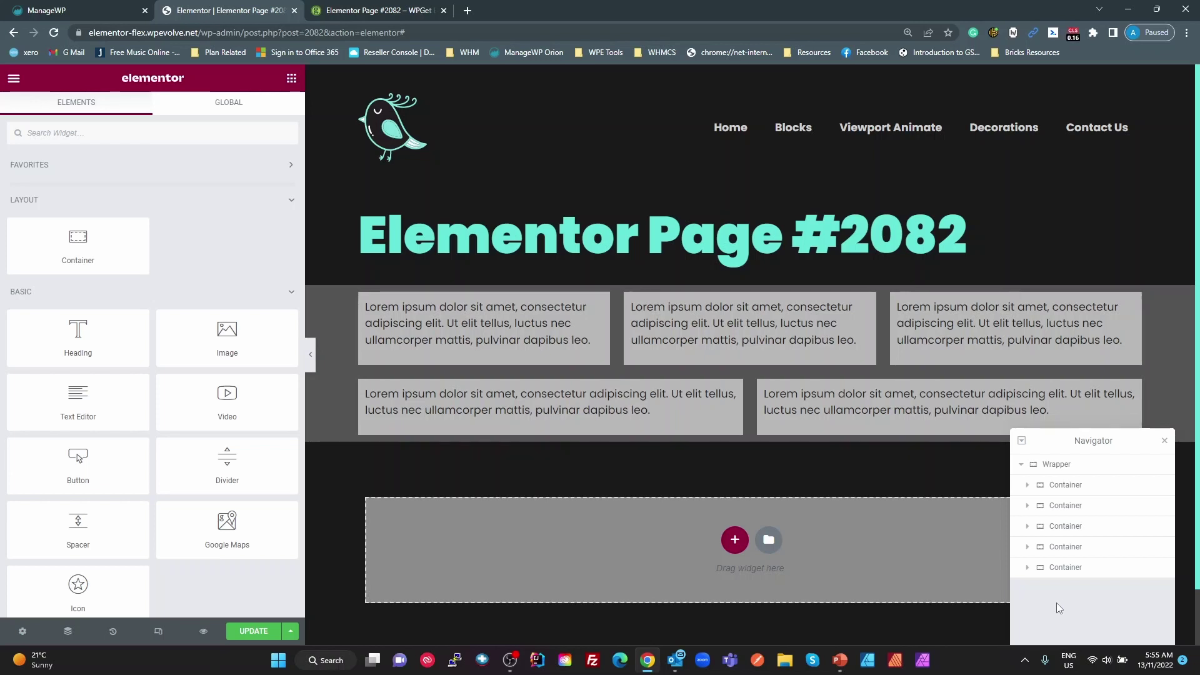
click(1041, 574)
key(Delete)
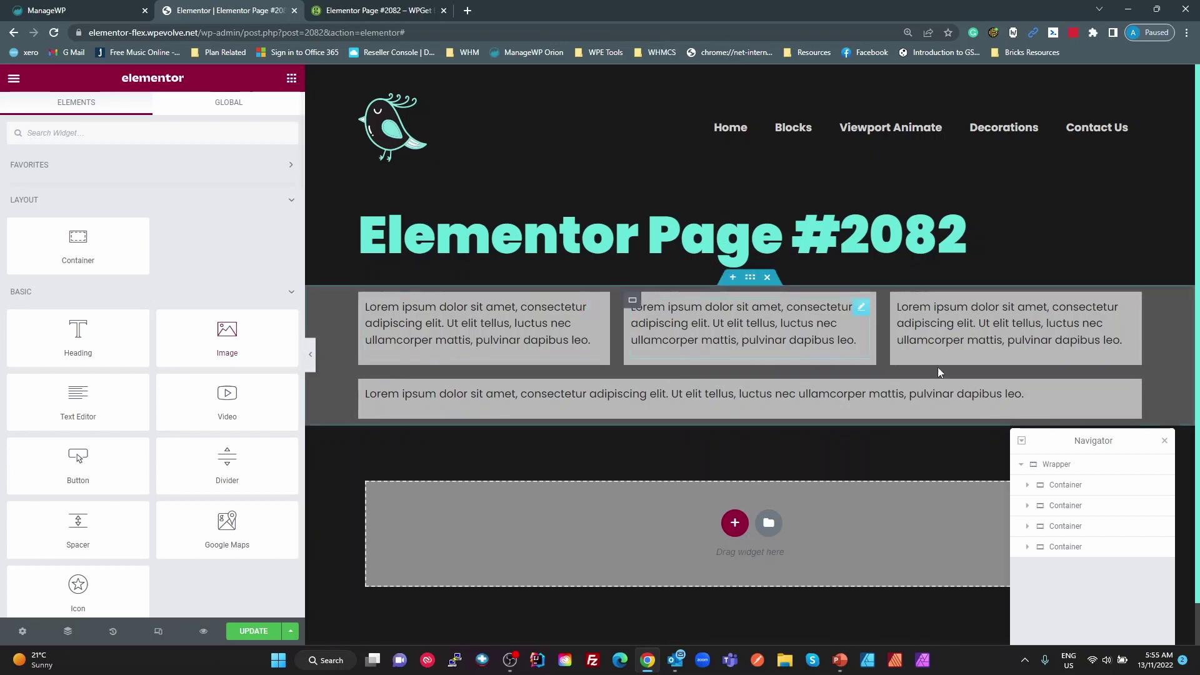
- Examine the layout and advanced settings of the Wrapper's first container for a way to limit its maximum width
click(1053, 470)
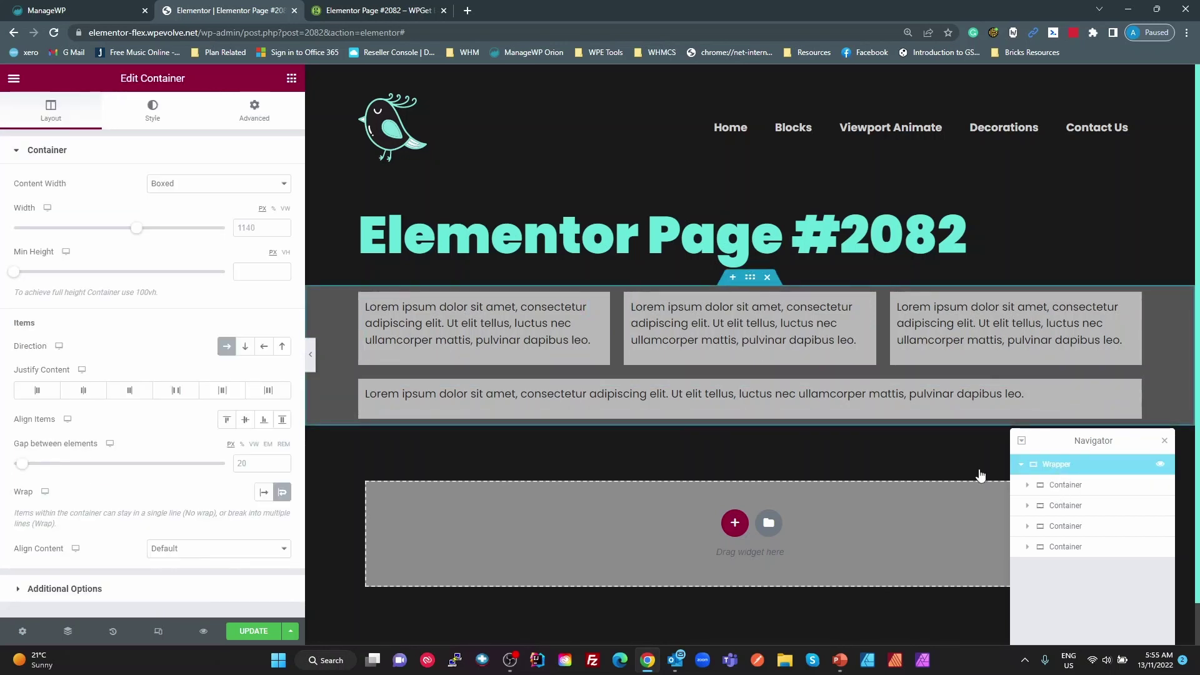
click(411, 335)
click(366, 300)
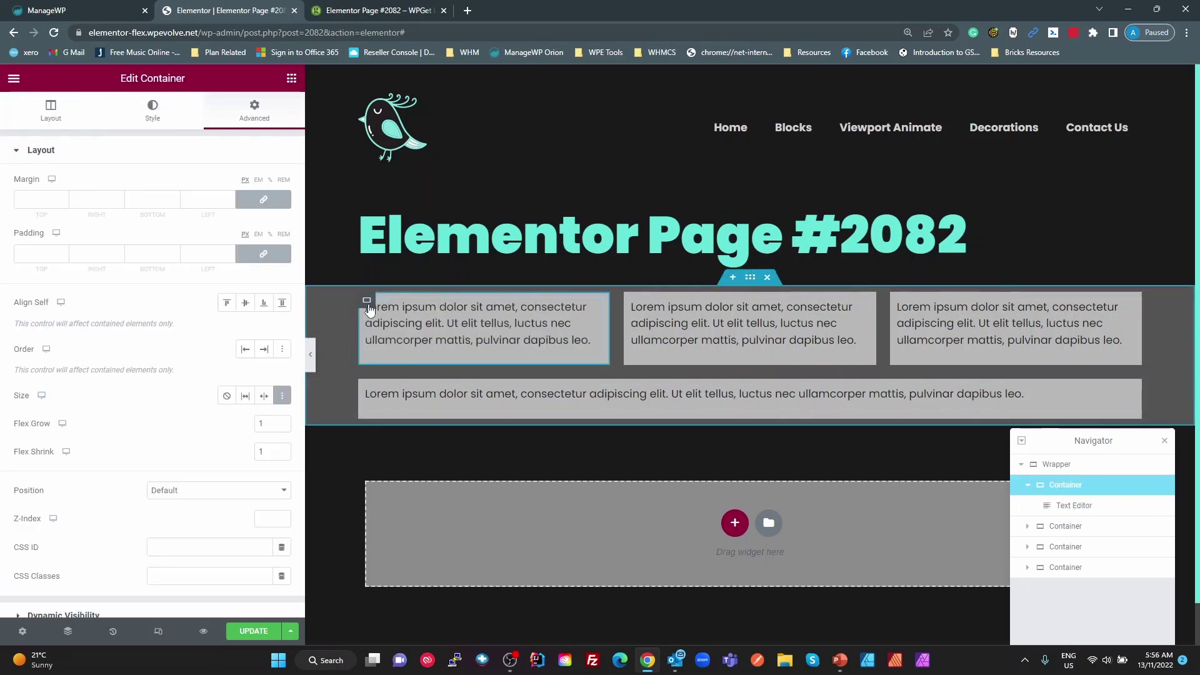
scroll(169, 482, down, 5)
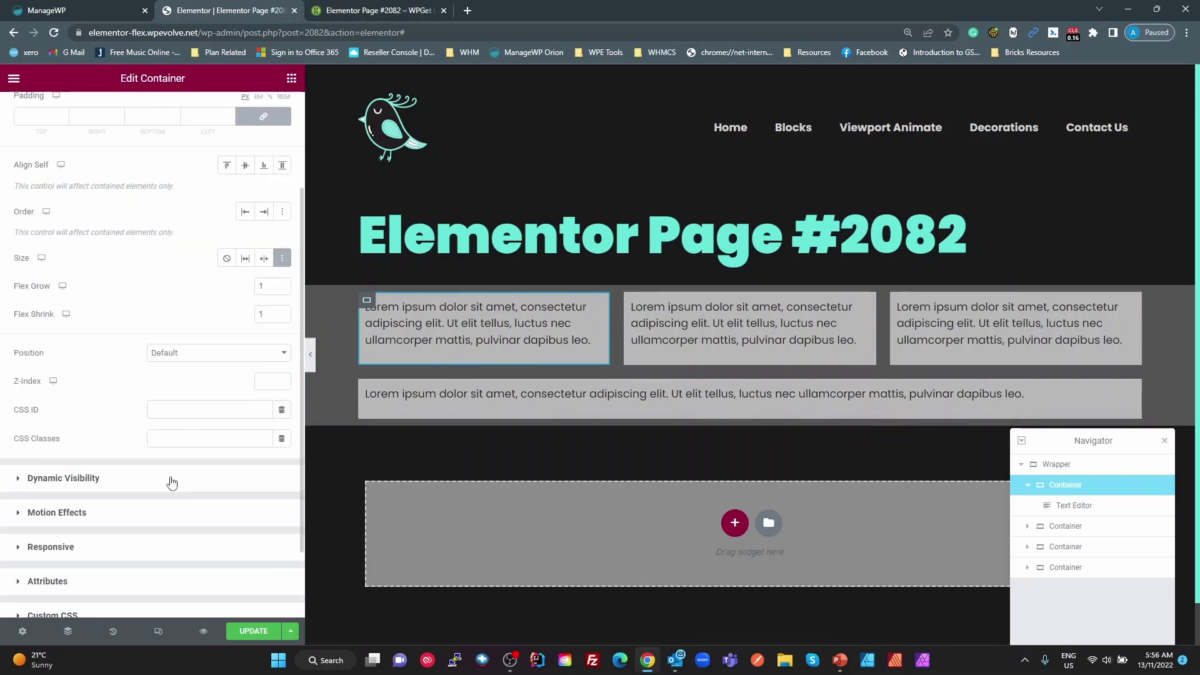
scroll(169, 482, up, 5)
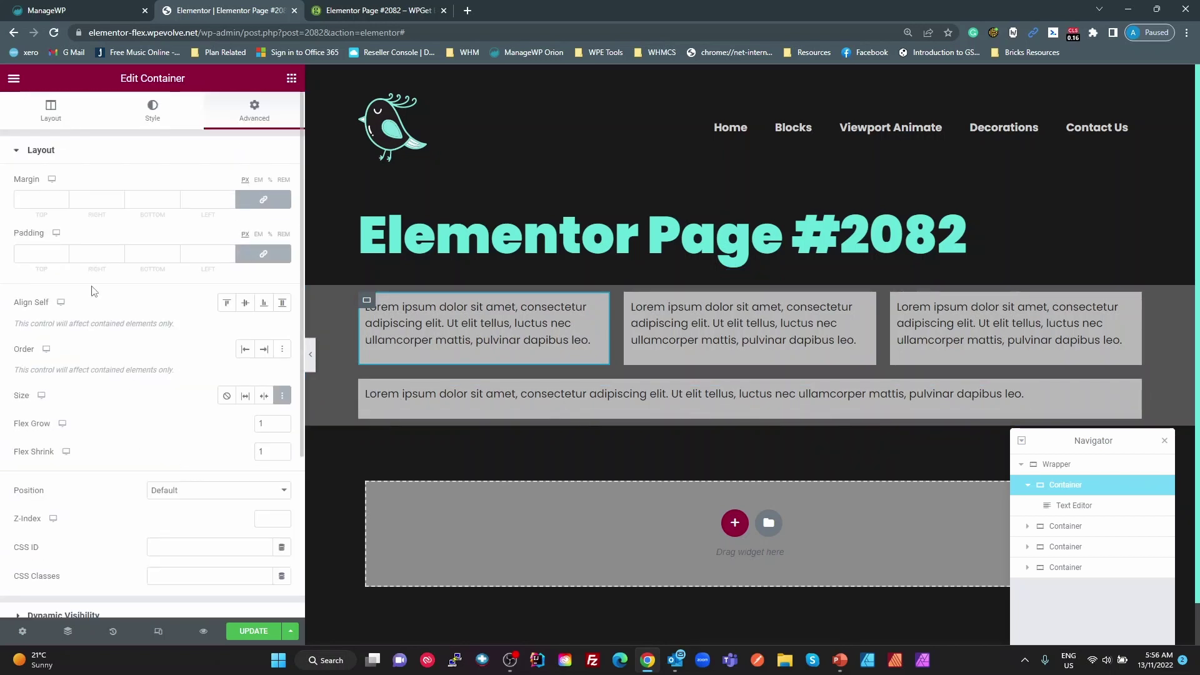
click(50, 111)
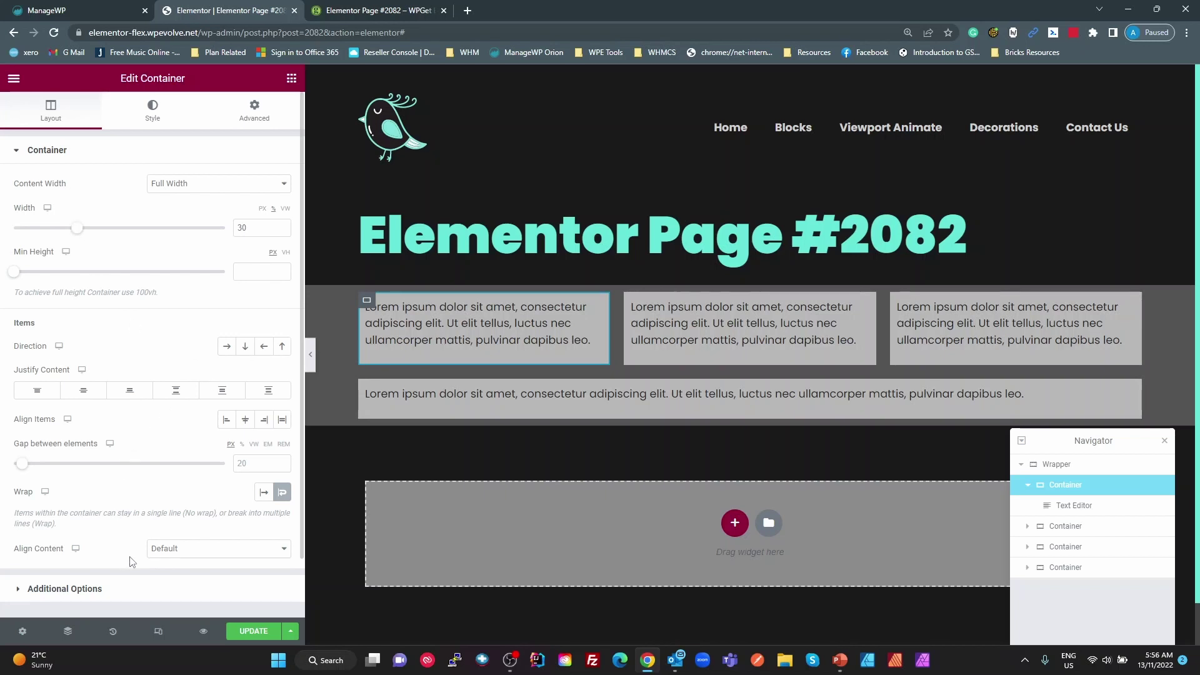
click(253, 121)
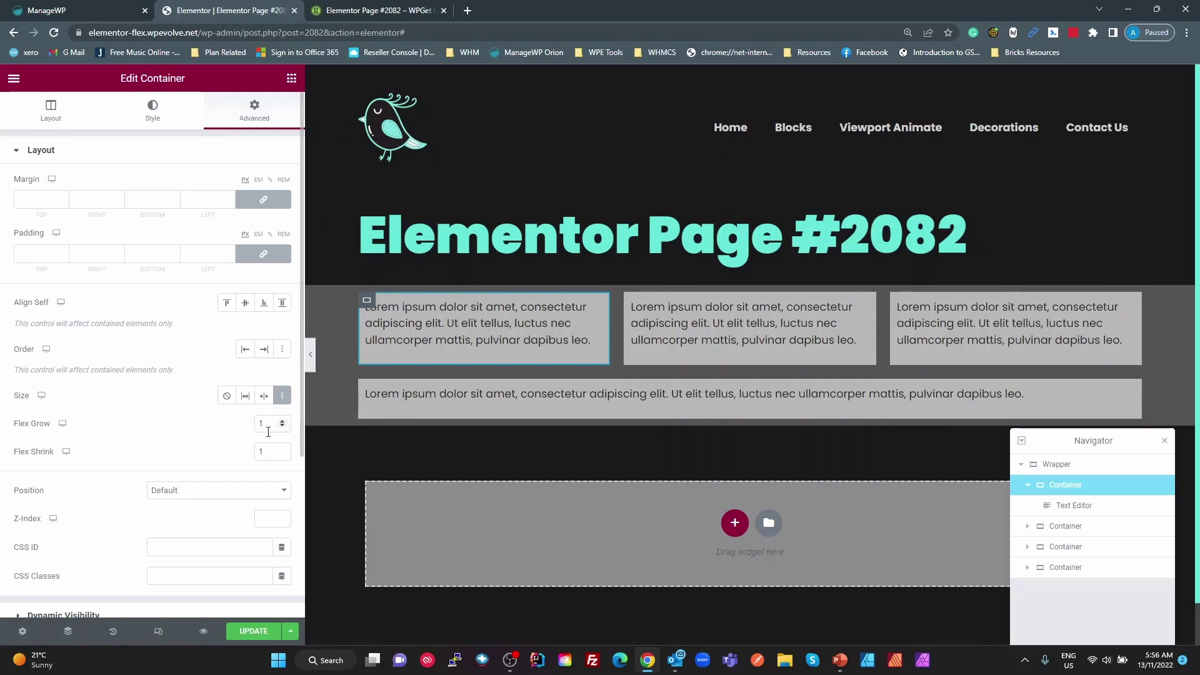
scroll(202, 487, down, 2)
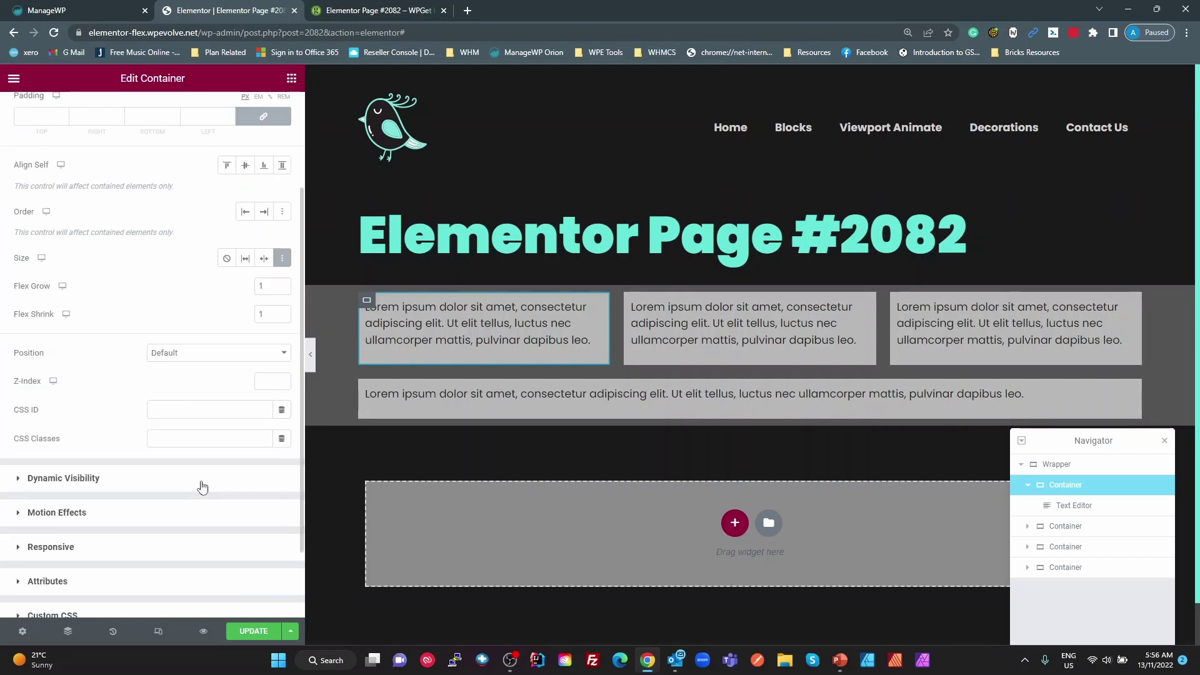
scroll(201, 487, up, 2)
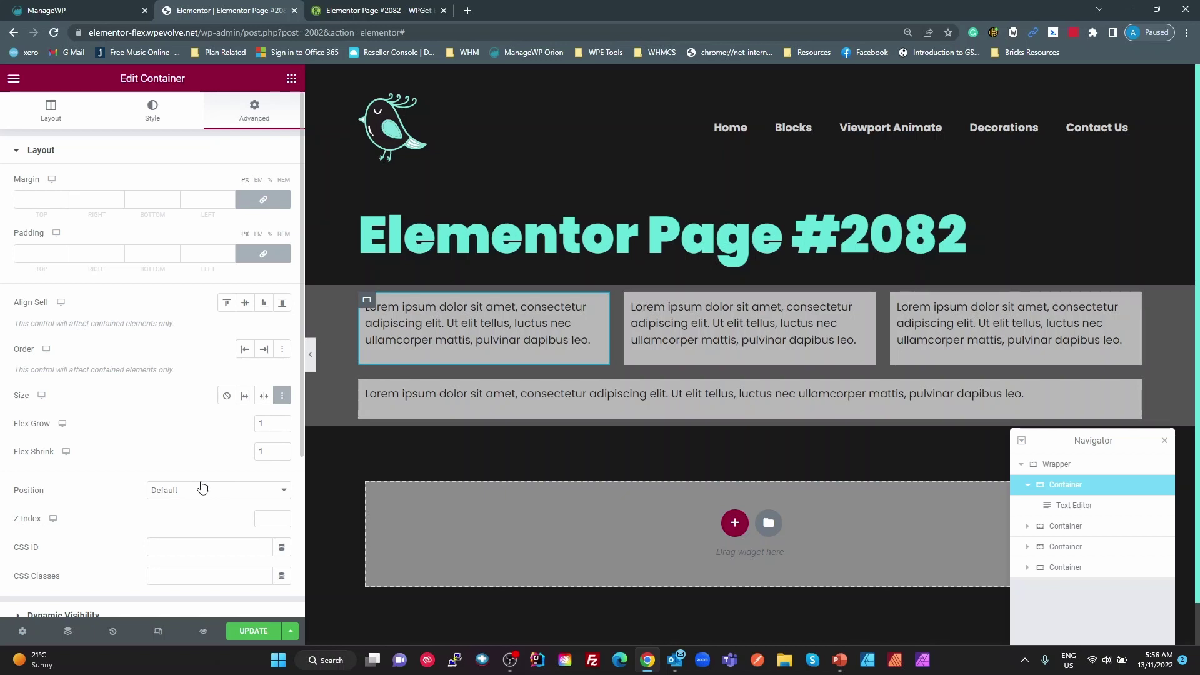
- Open the site-wide Custom CSS in Site Settings and indent the .max-width-50 selector to line up with the other rules
click(14, 80)
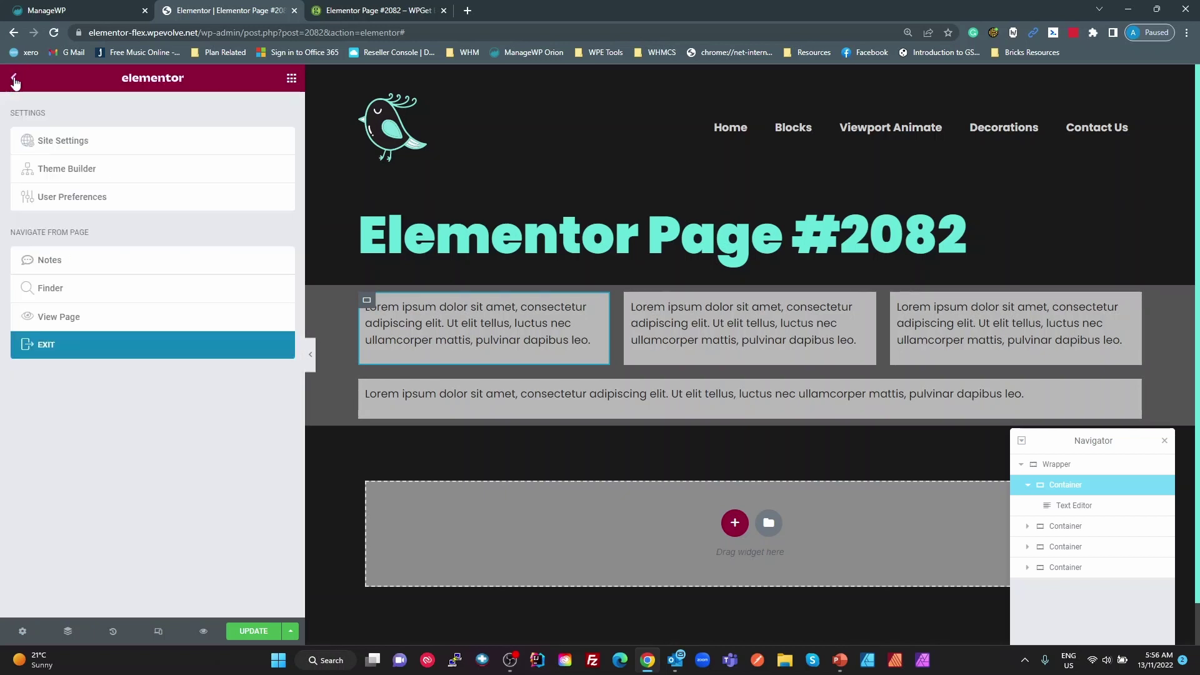
click(65, 143)
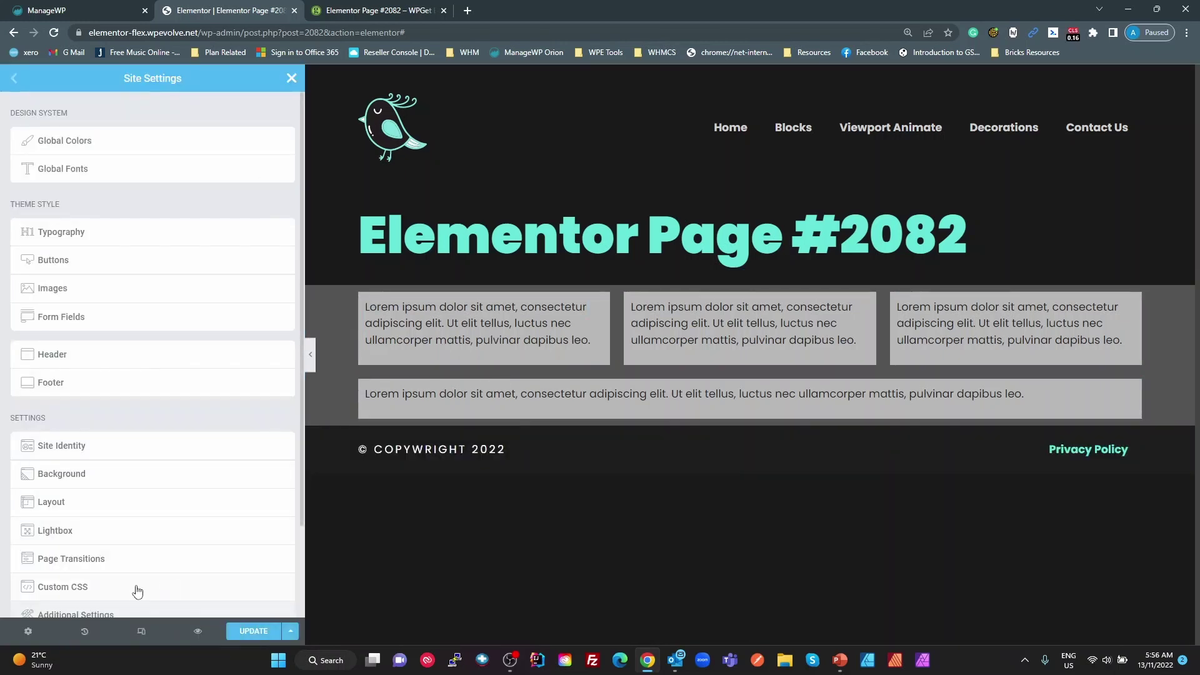
click(135, 589)
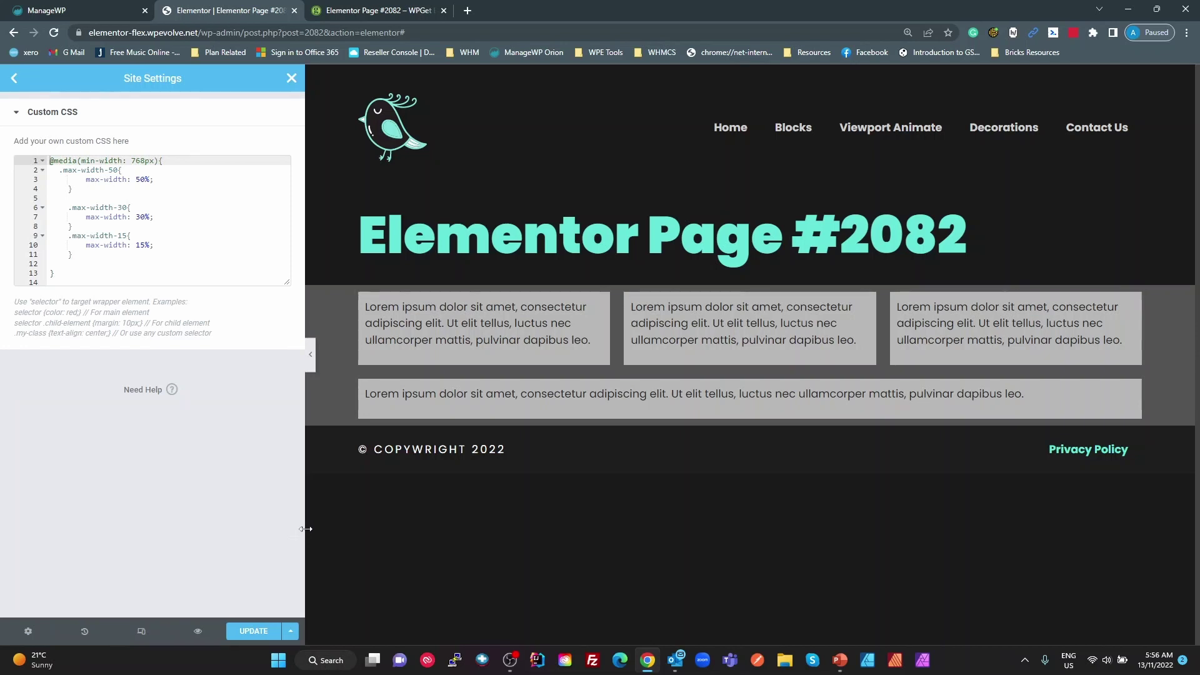
drag(305, 531, 371, 600)
click(128, 225)
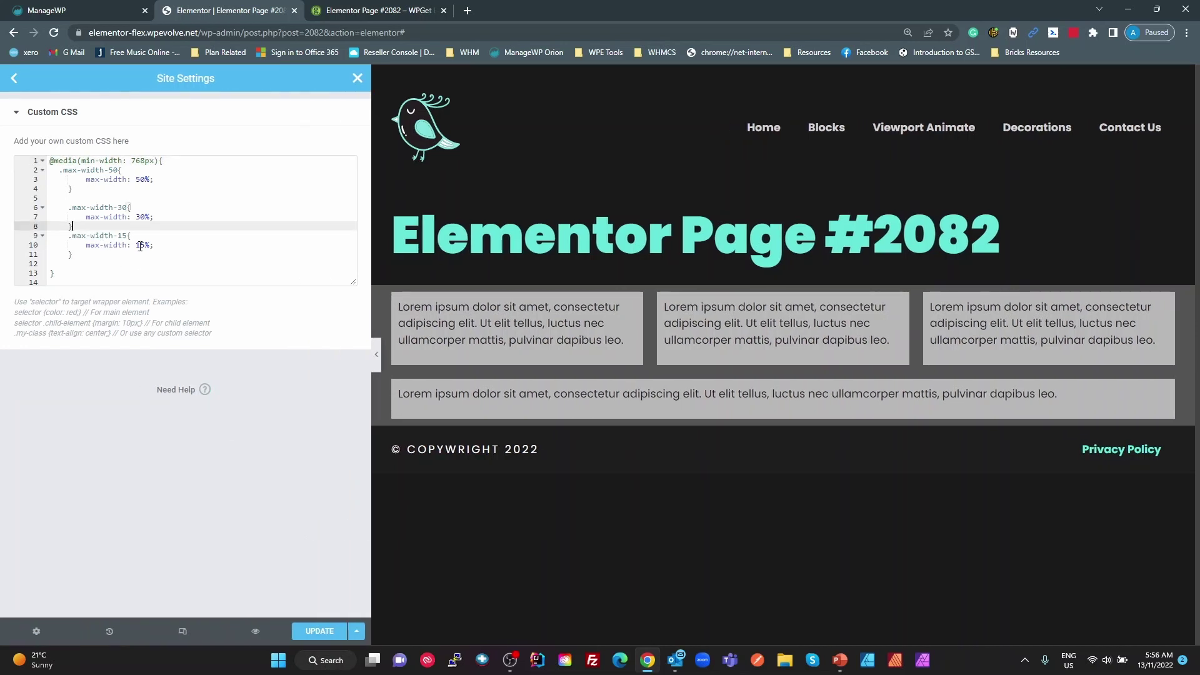
key(ctrl+plus)
key(ctrl+plus)
key(ctrl+plus)
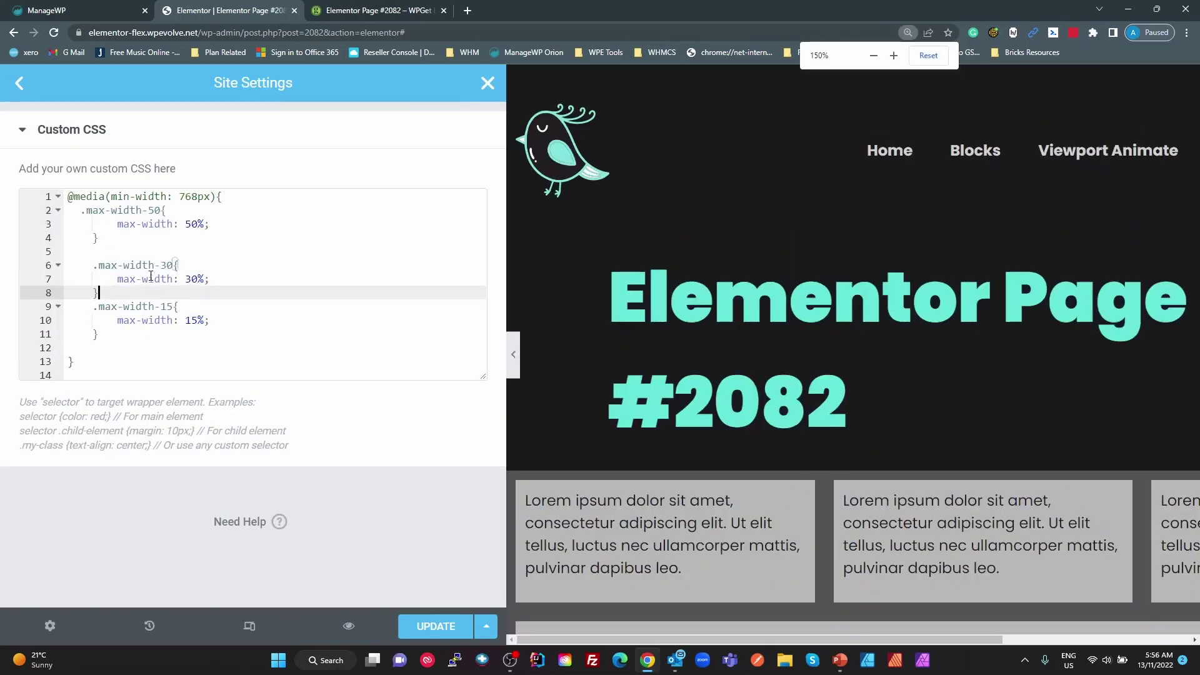
click(81, 210)
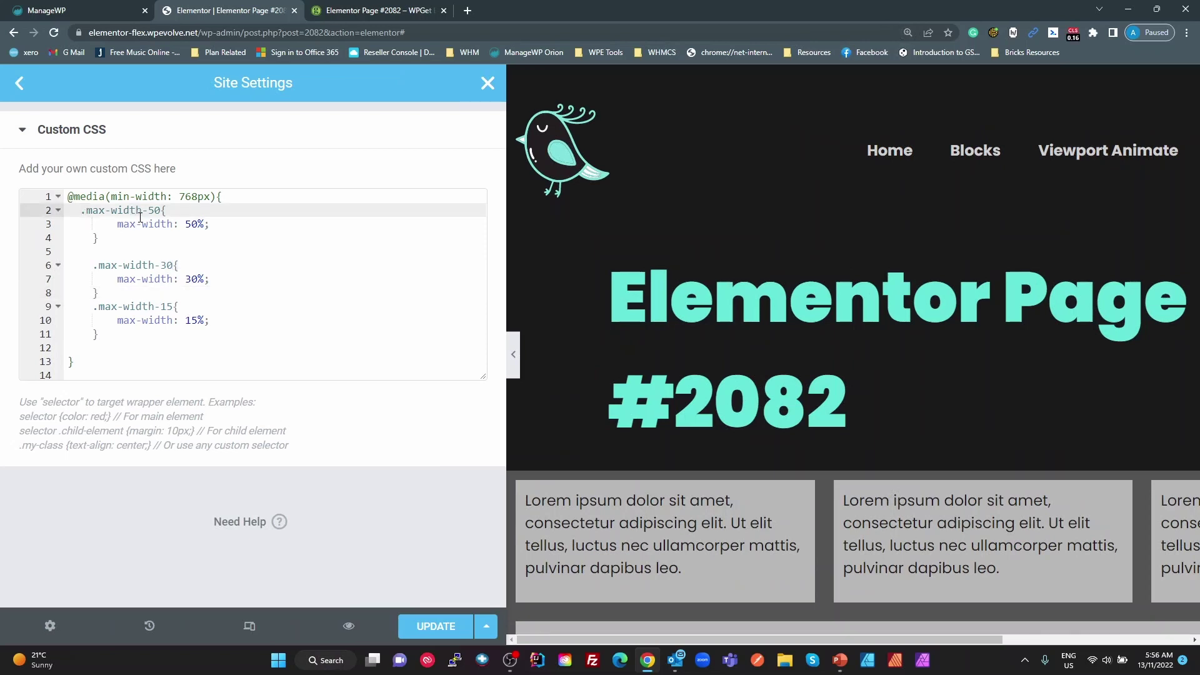
key(Tab)
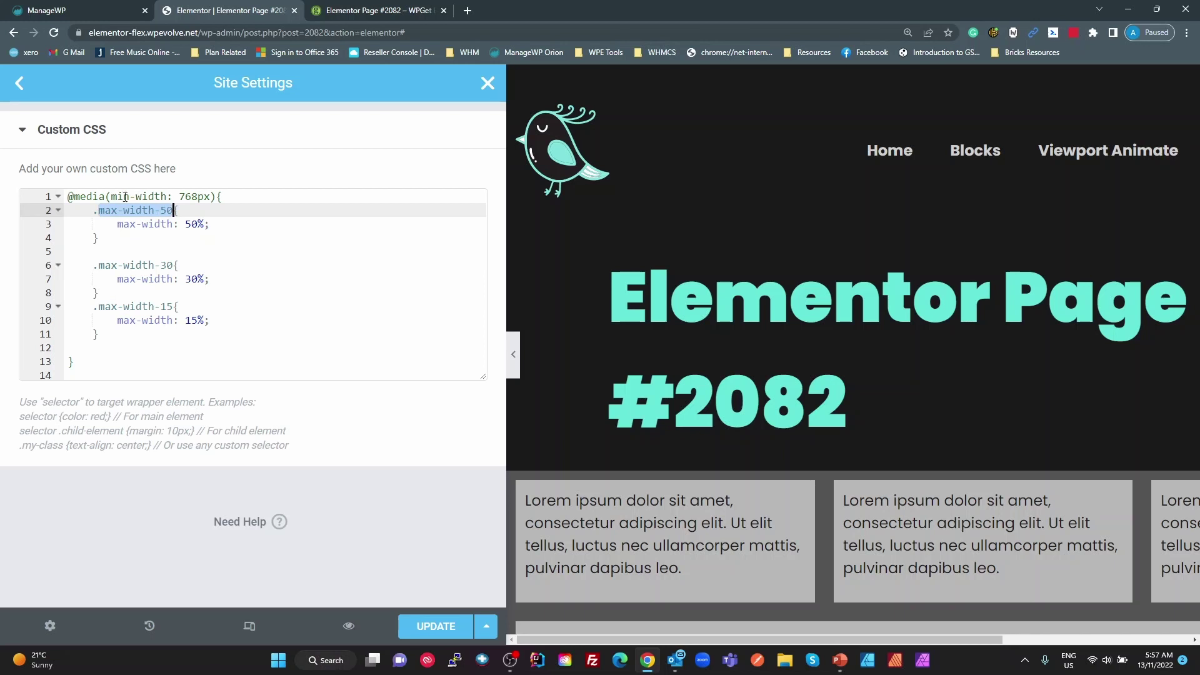
- Review the min-width media query and its .max-width-50 rule, and copy the class name max-width-50 without the dot
drag(113, 195, 167, 196)
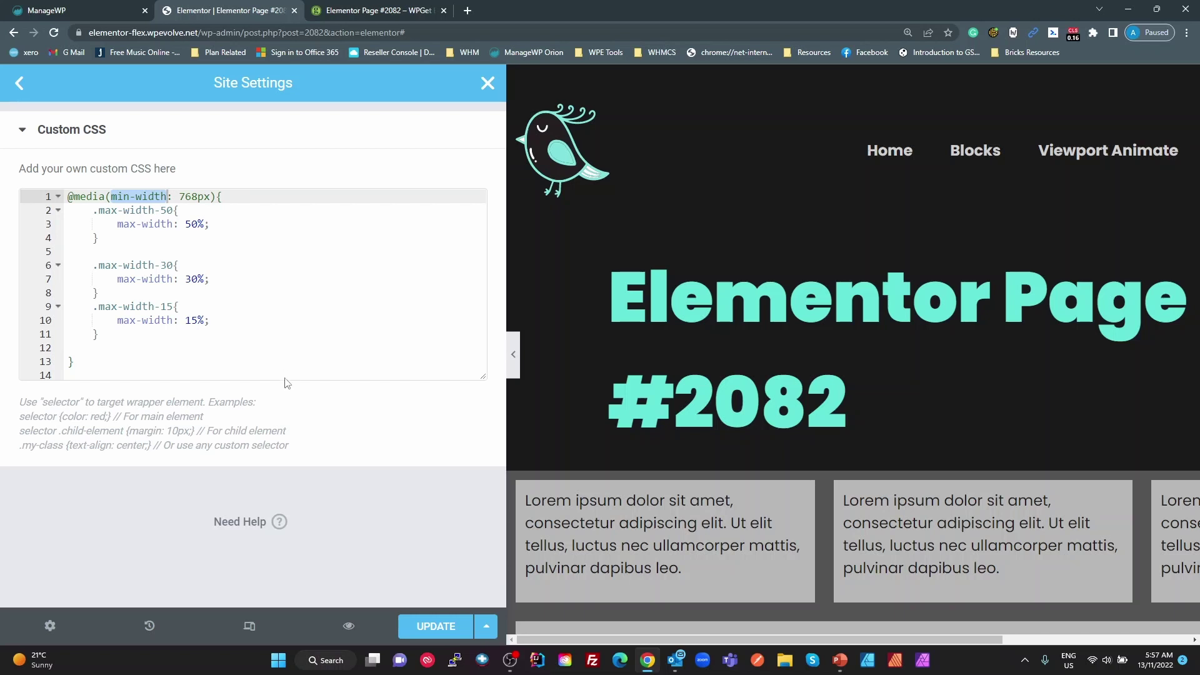
click(166, 238)
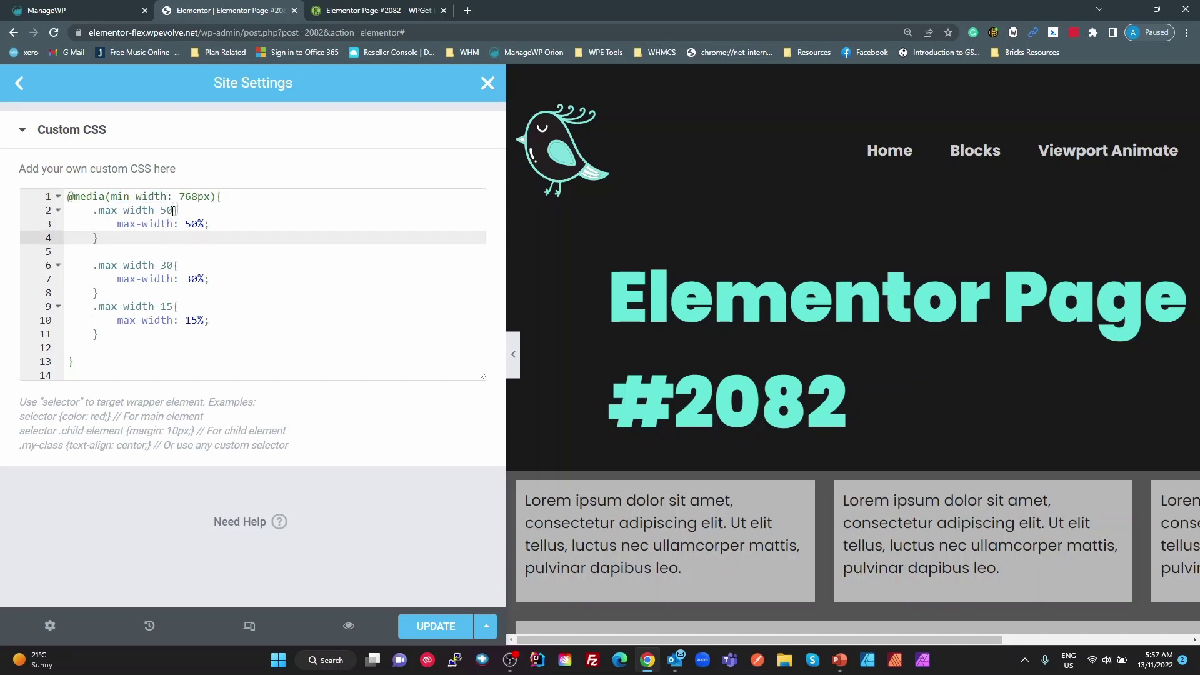
click(174, 210)
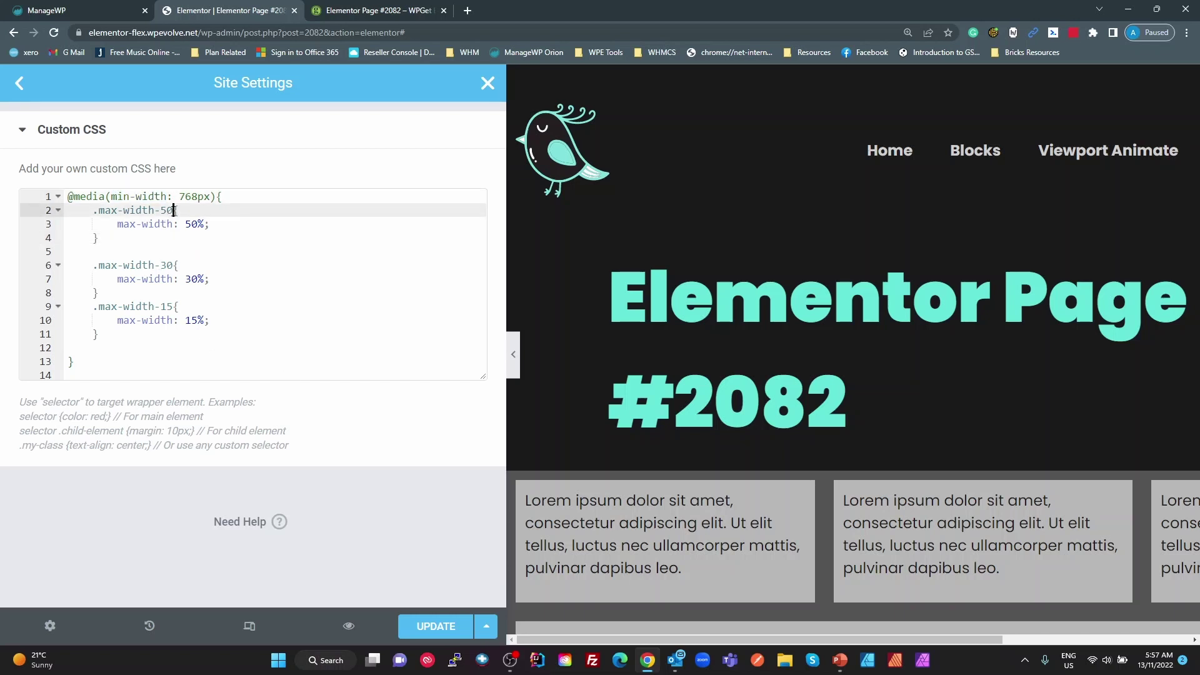
click(173, 309)
drag(115, 228, 226, 245)
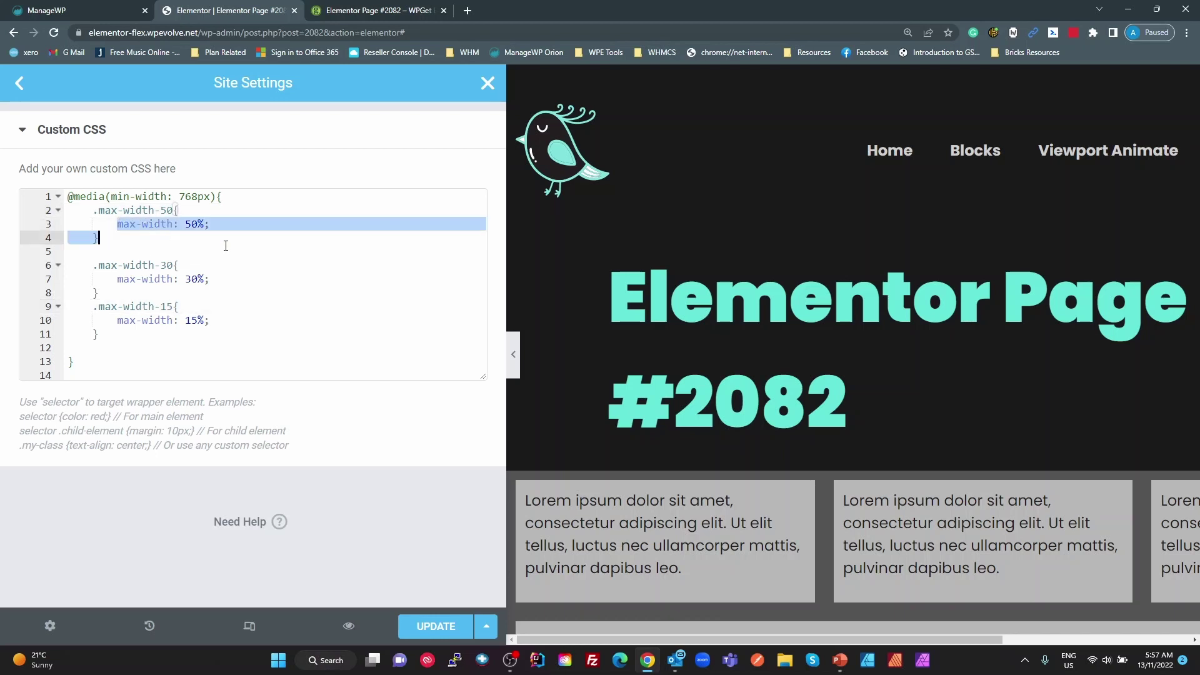
click(223, 208)
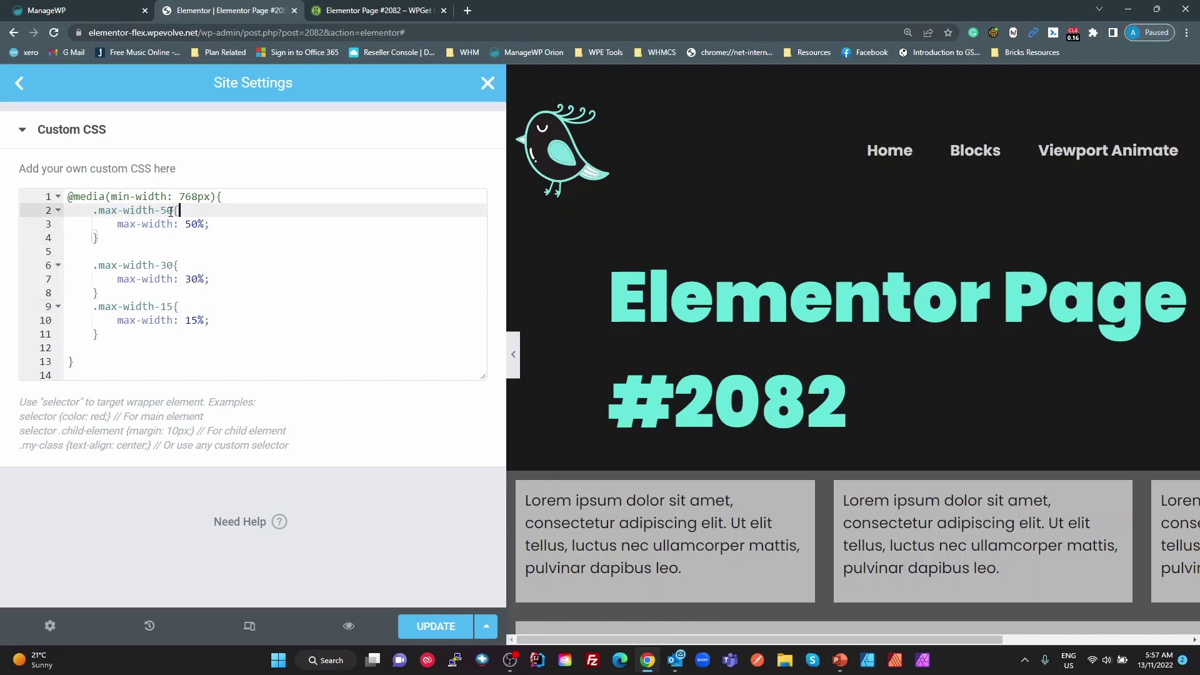
drag(173, 211, 105, 210)
key(ctrl+c)
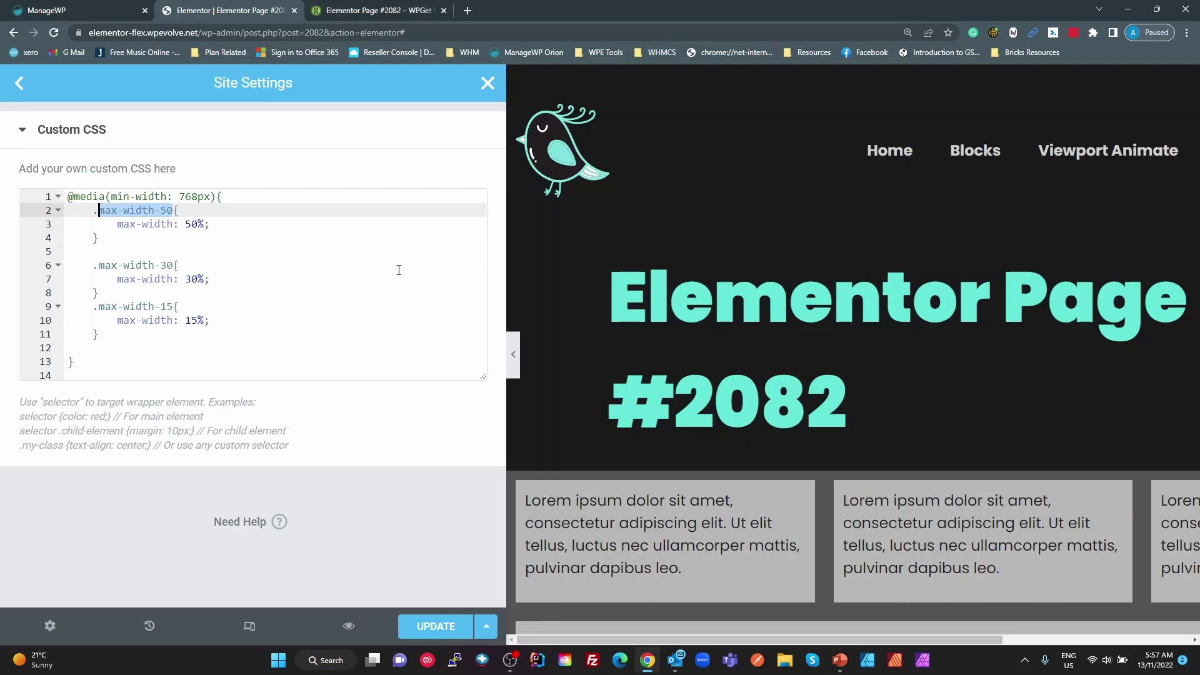
- Close Site Settings and save the Custom CSS change
key(ctrl+minus)
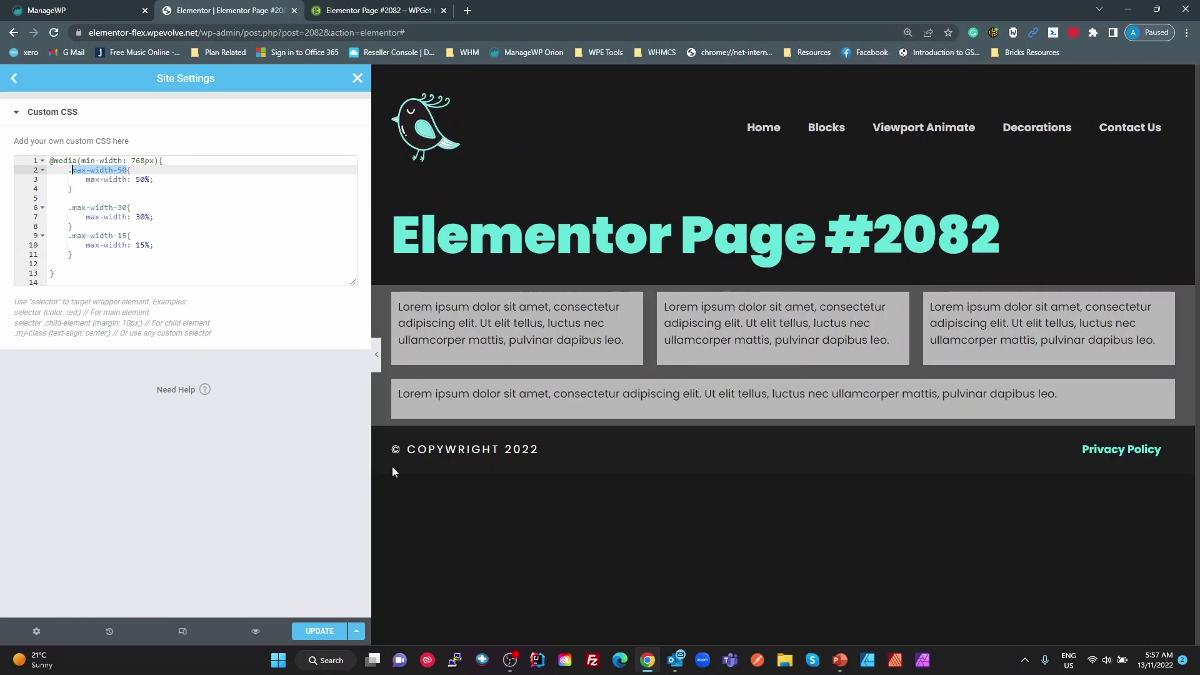
click(358, 78)
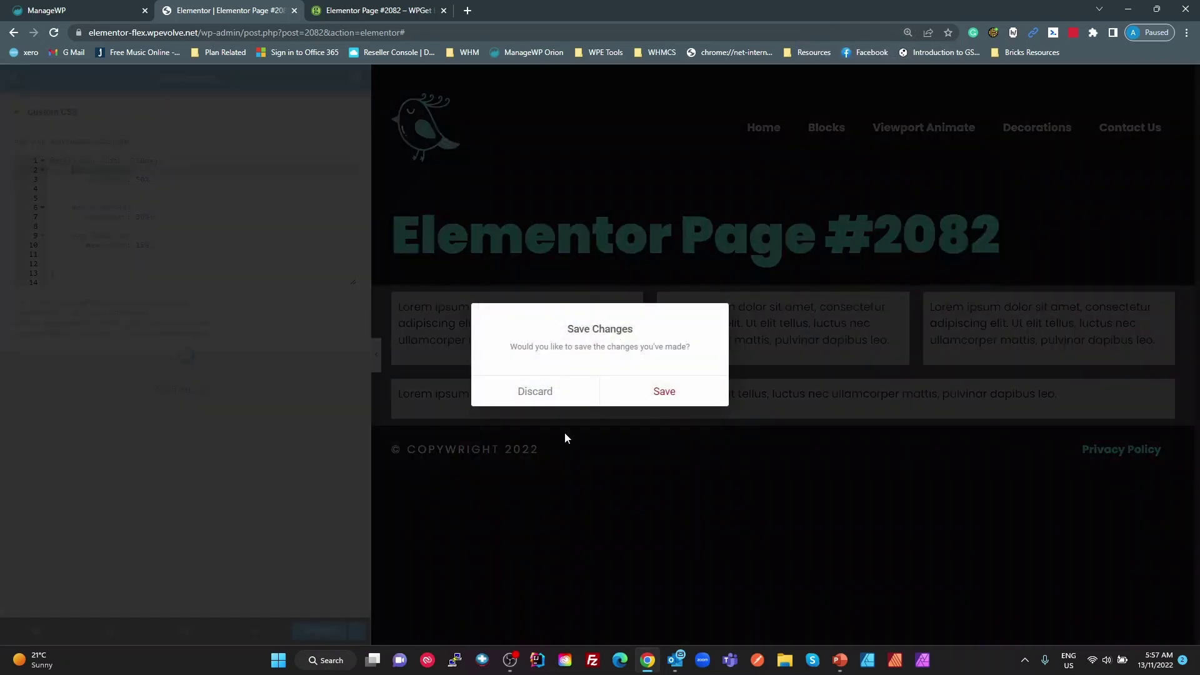
click(664, 392)
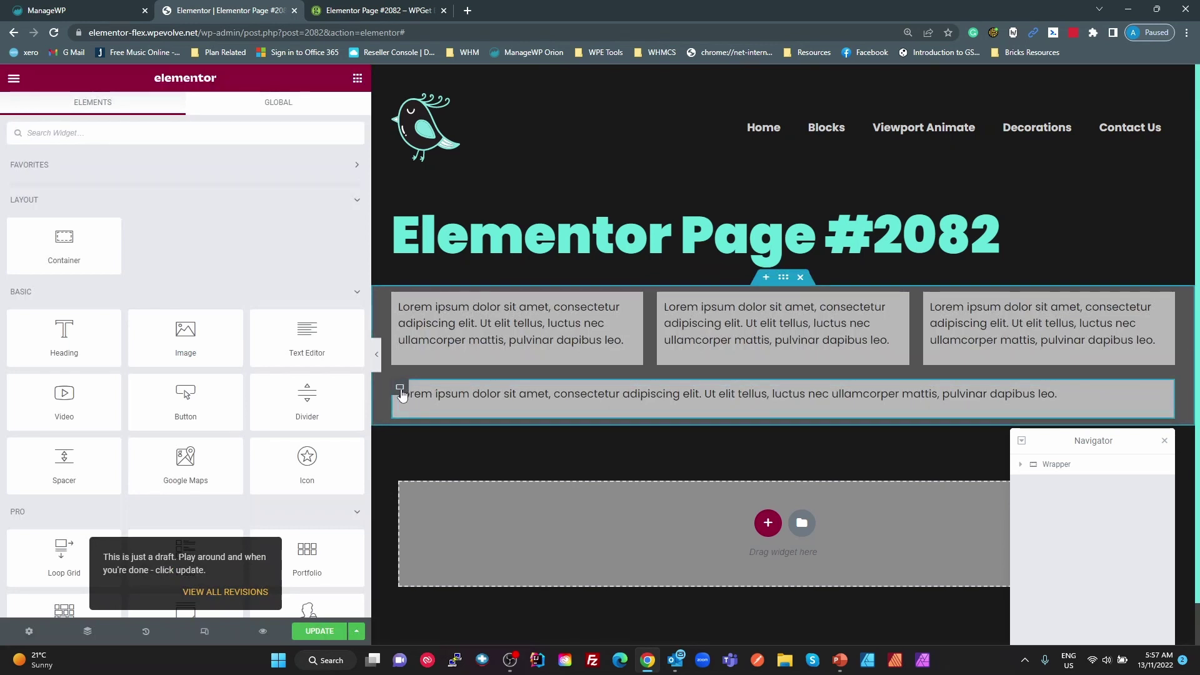
- Assign the CSS class max-width-50 to the Wrapper's fourth container and duplicate that container
click(401, 388)
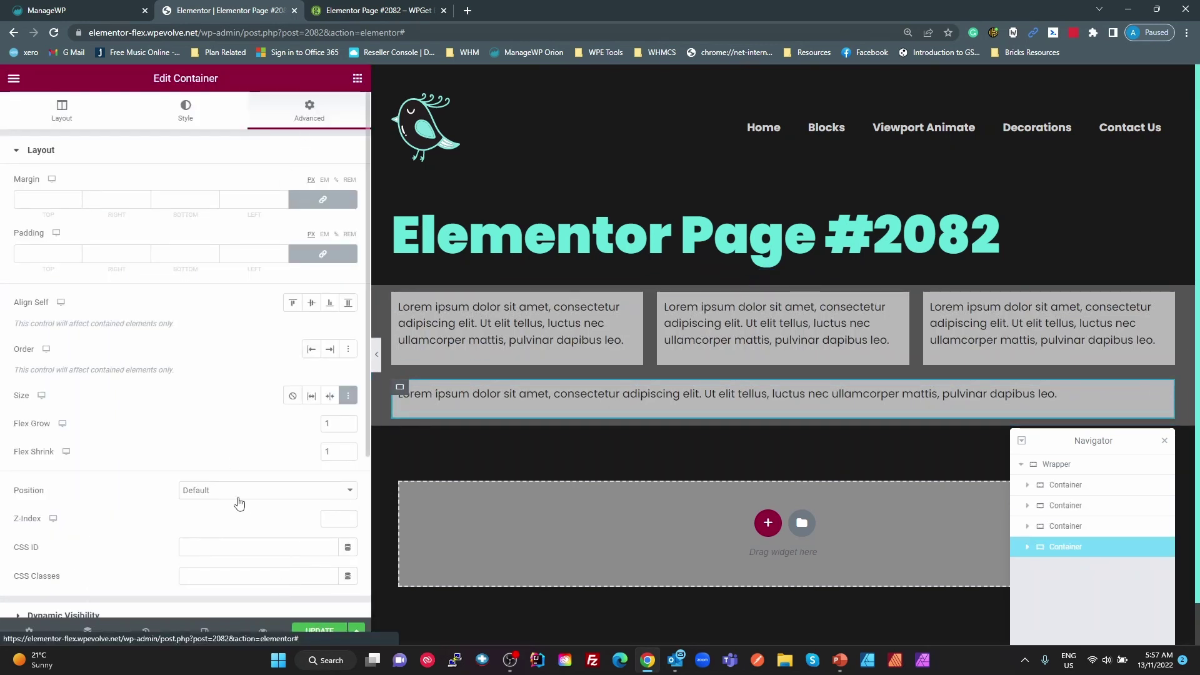
scroll(254, 488, down, 2)
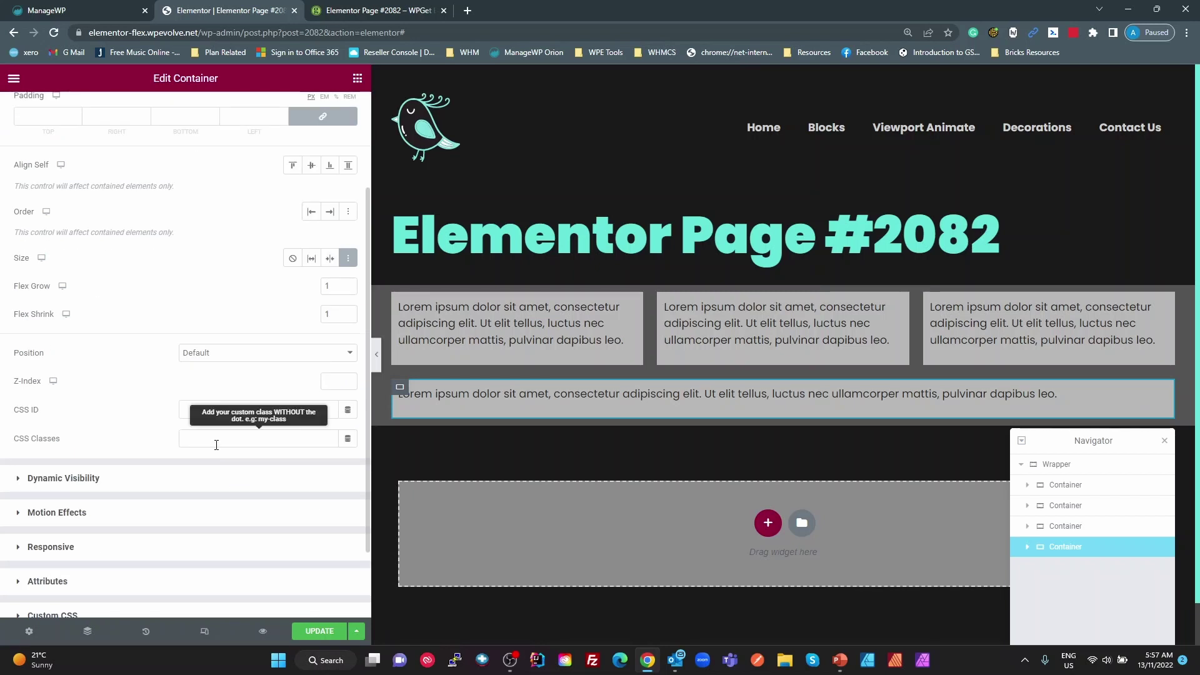
click(244, 438)
key(ctrl+v)
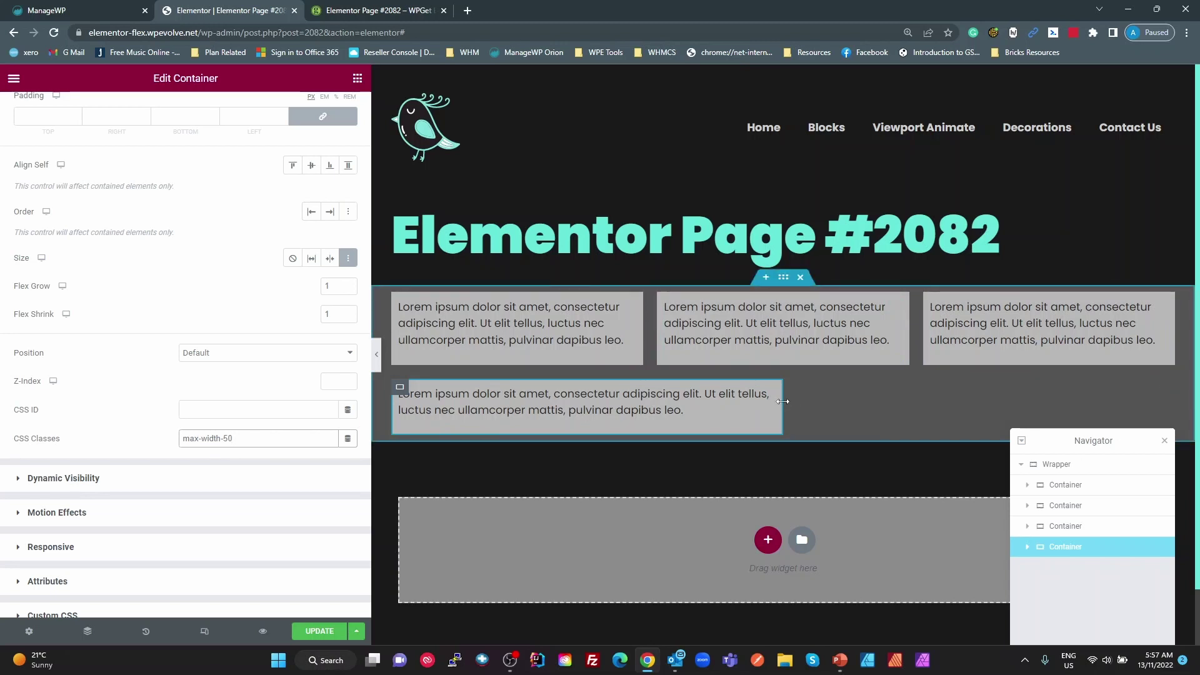
right_click(1078, 554)
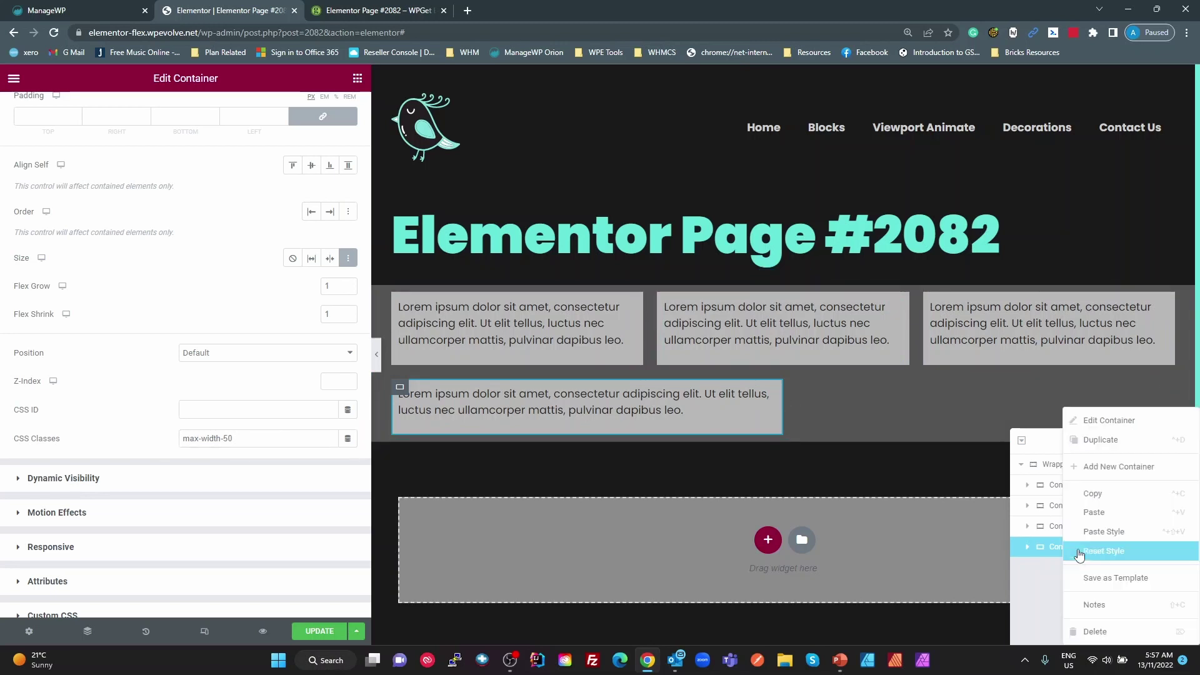
click(1092, 445)
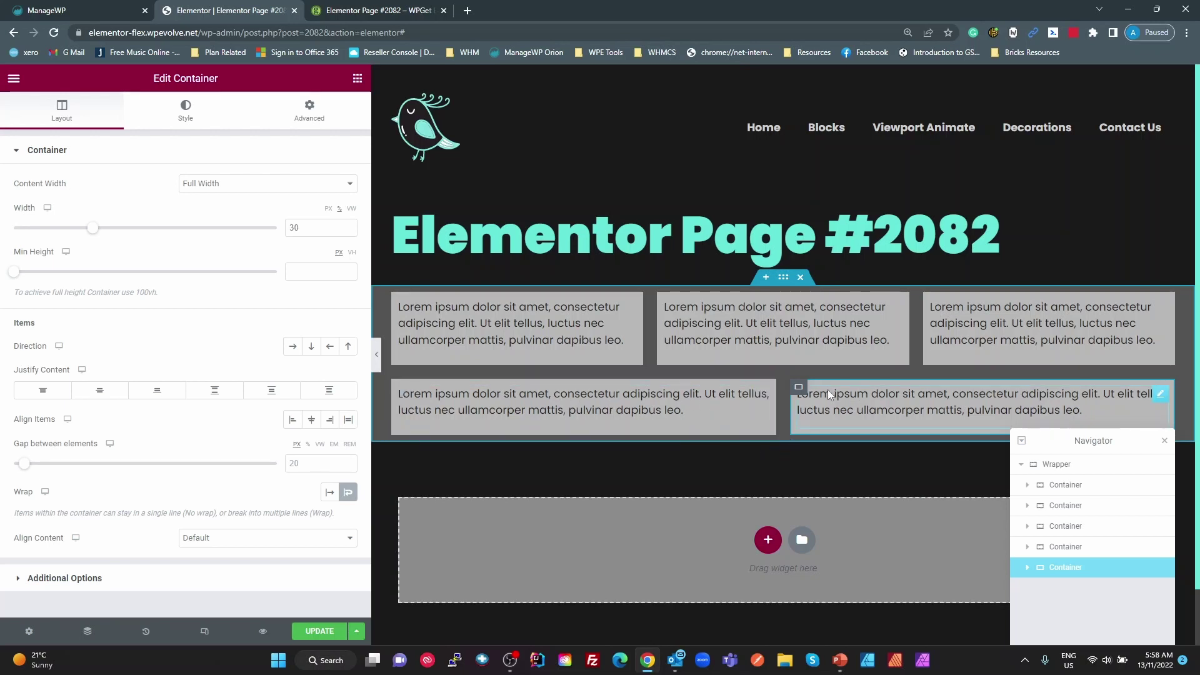
- Delete the Wrapper's fifth container and duplicate the fourth container again
right_click(1054, 570)
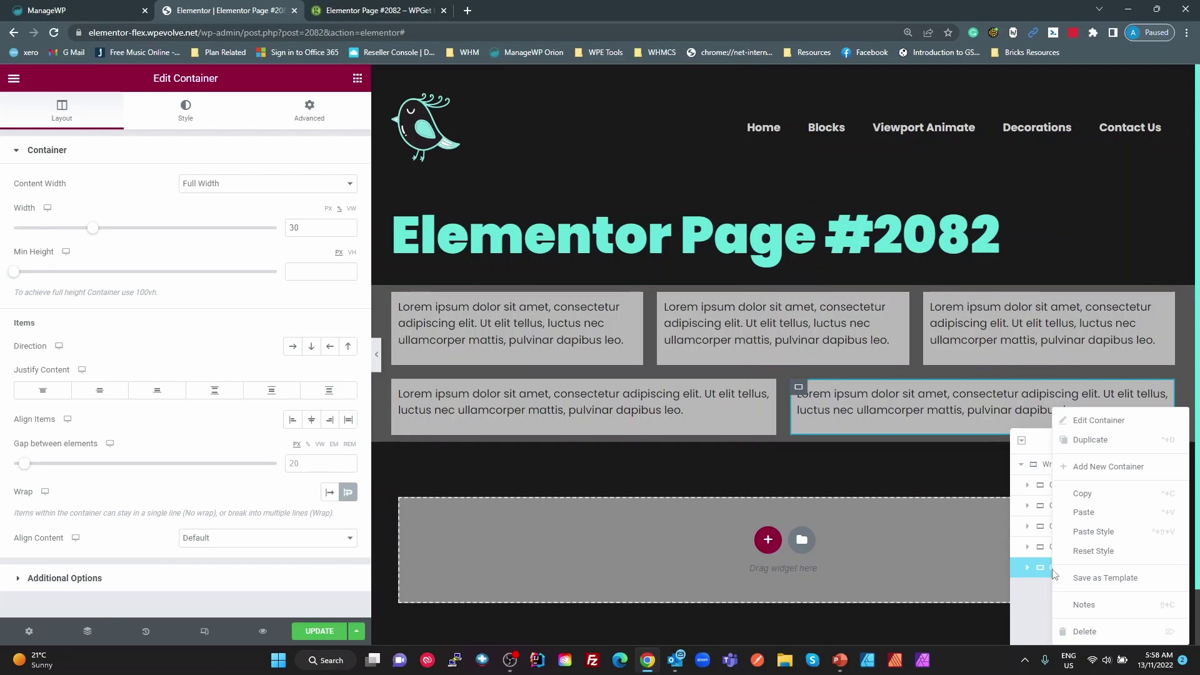
click(1084, 631)
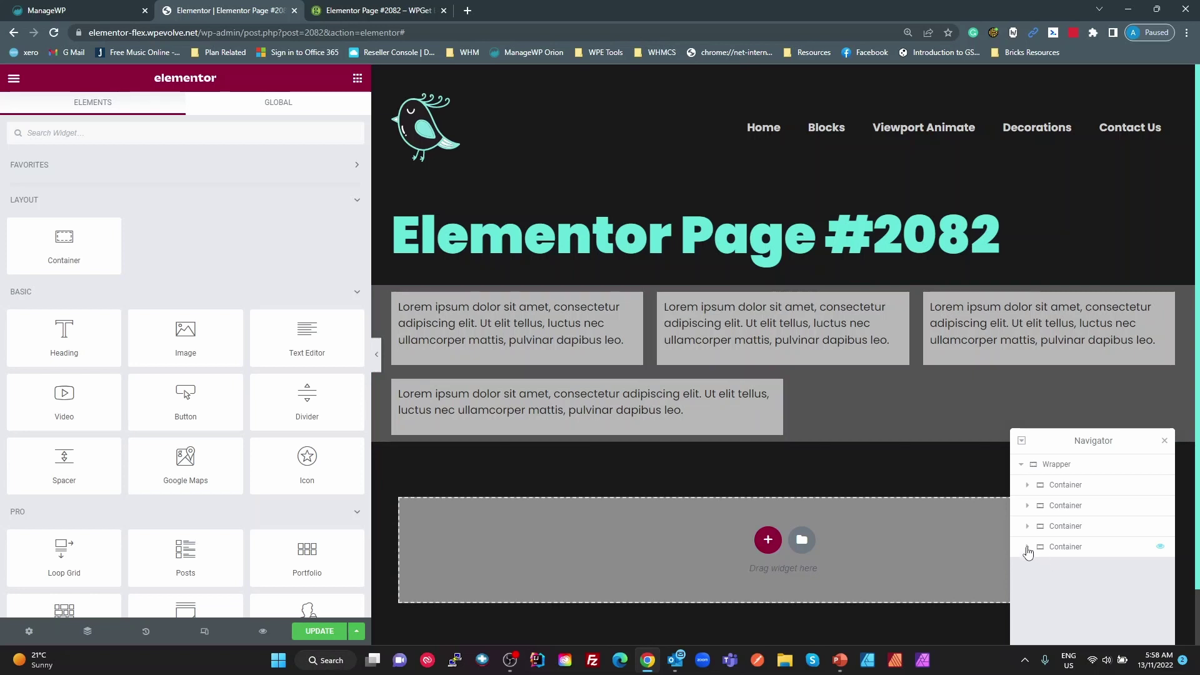
right_click(1052, 547)
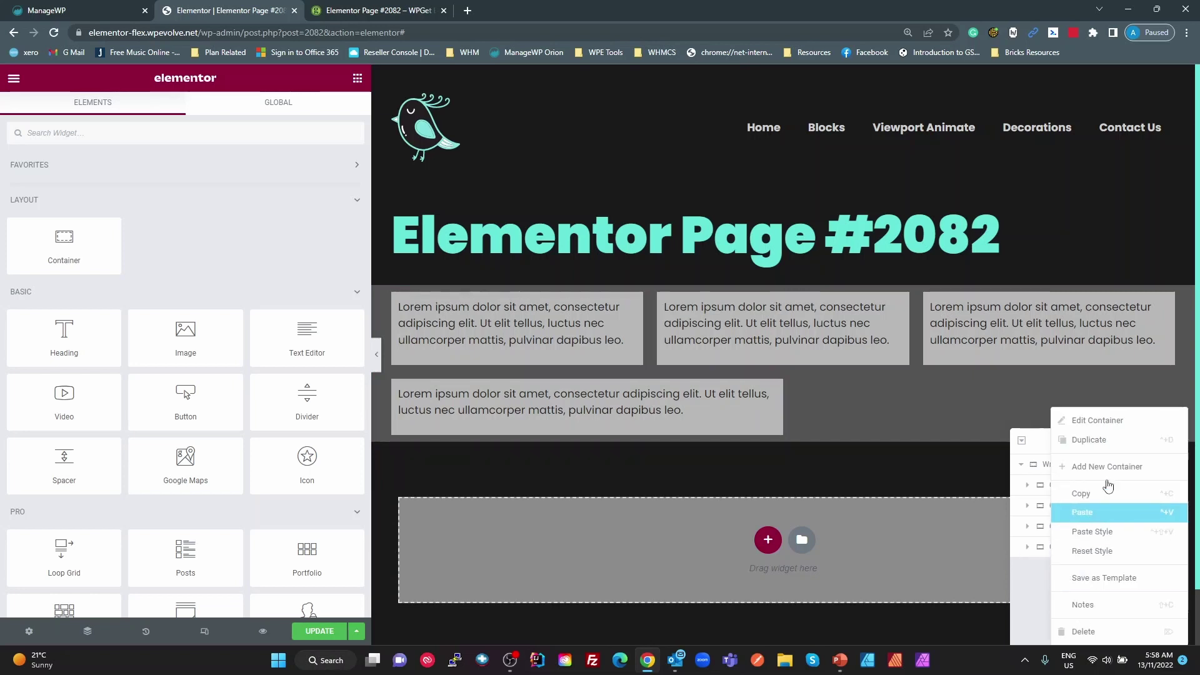
click(1099, 441)
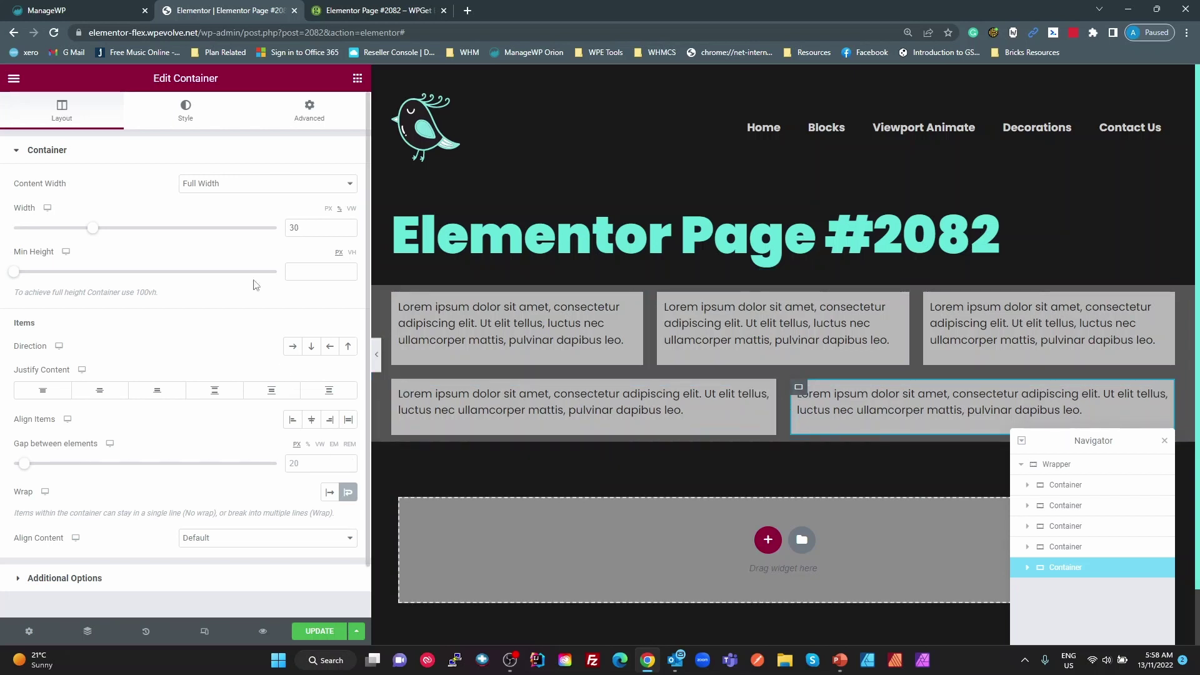
- Try the CSS class max-width-30 on the fifth container, replace it with max-width-15, and update the page
click(306, 125)
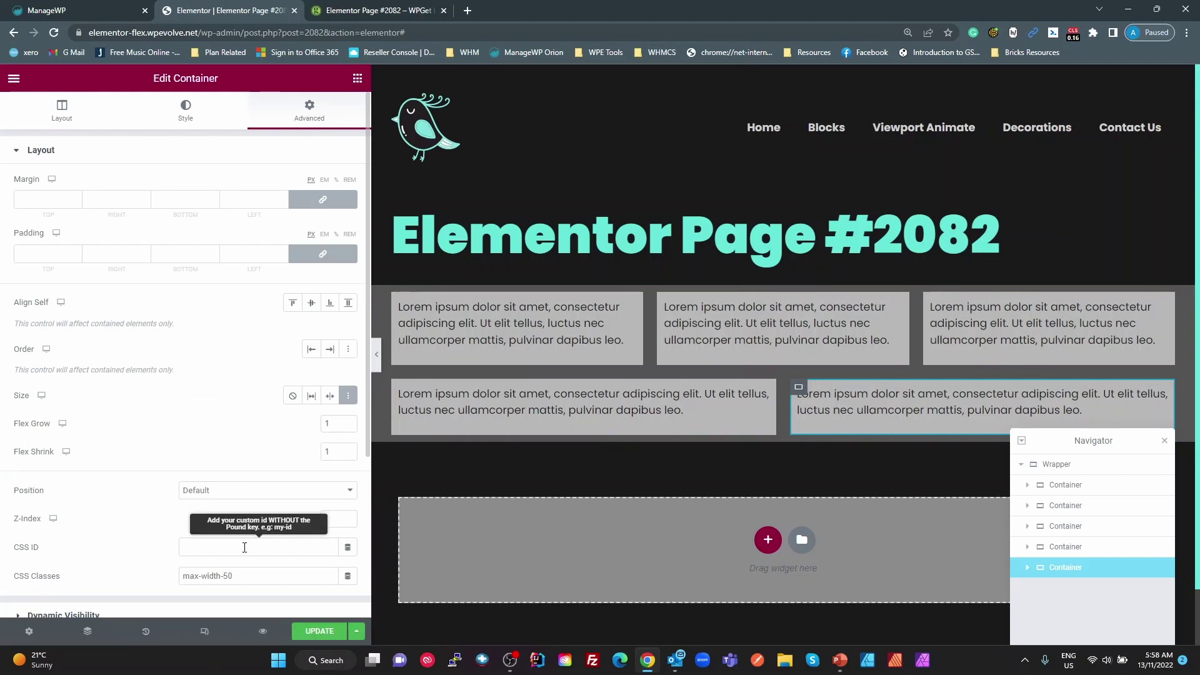
click(232, 575)
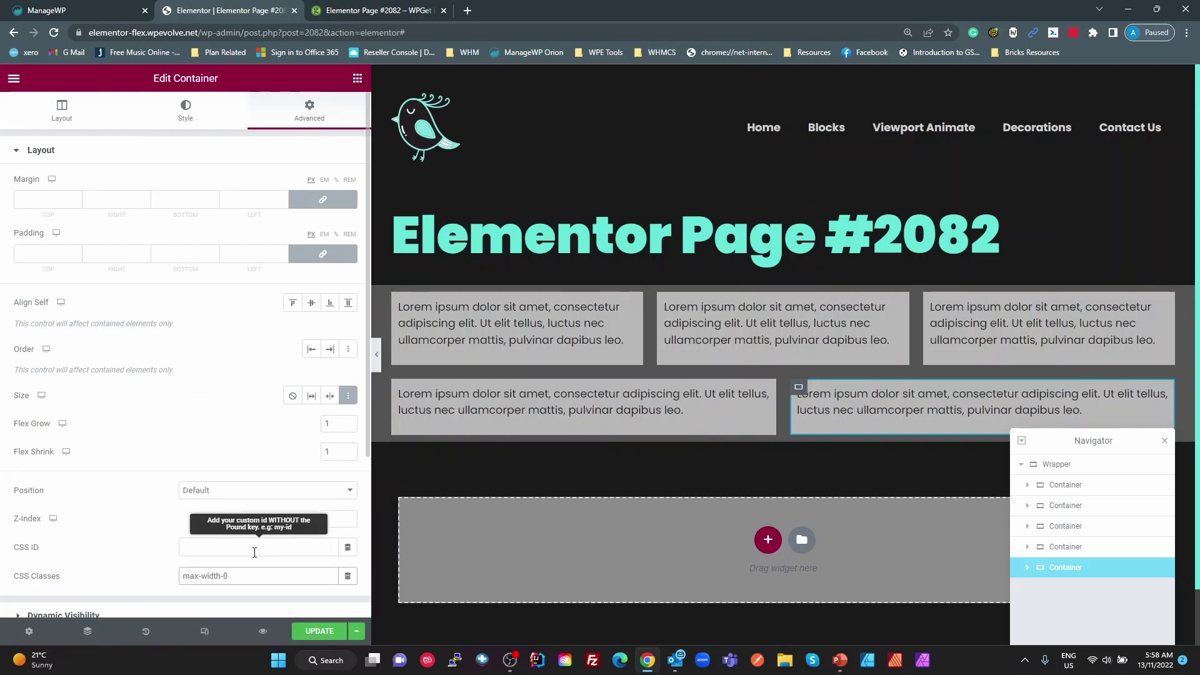
text(3)
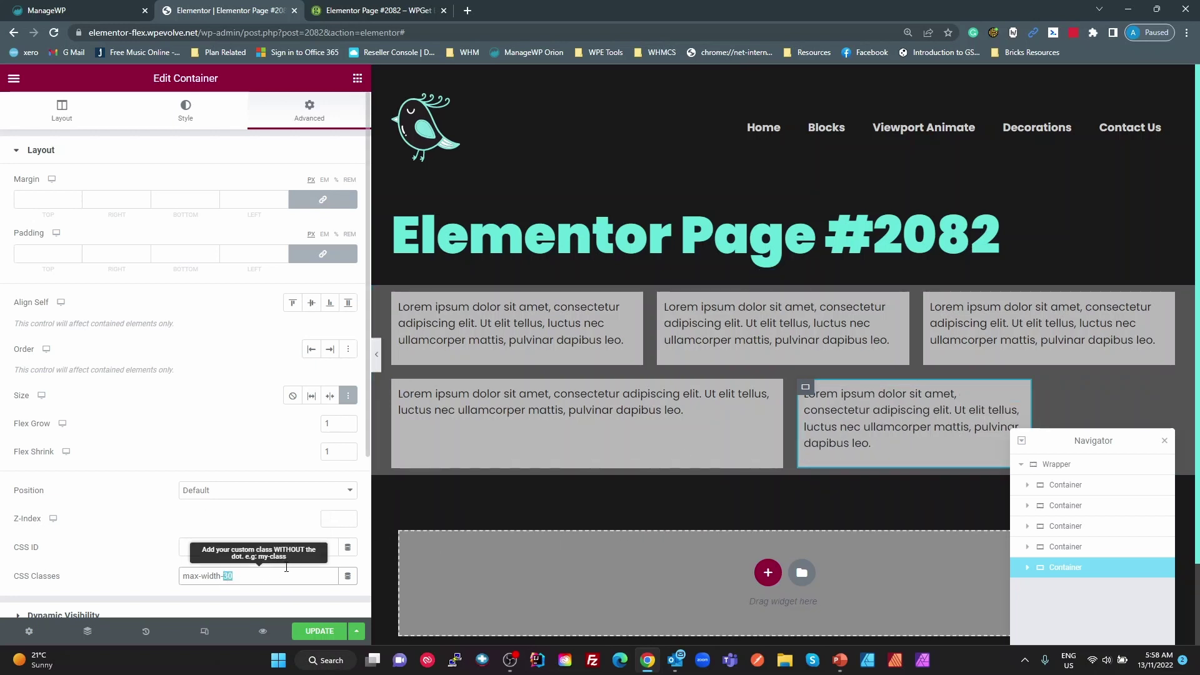
text(1)
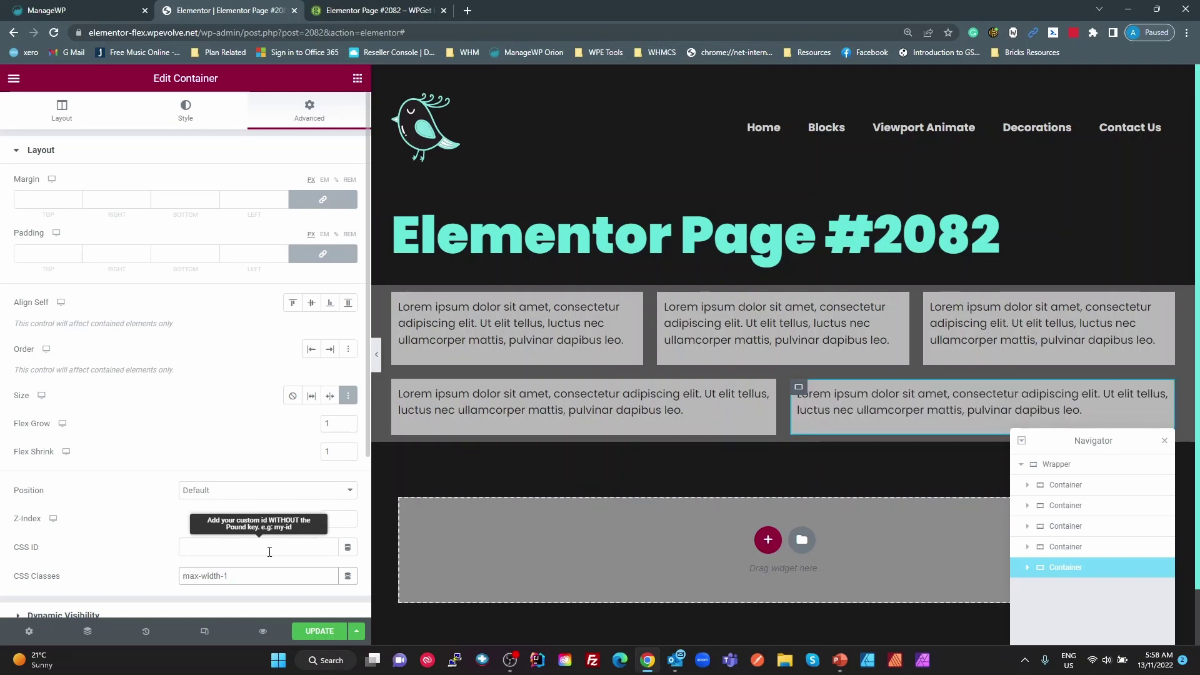
text(5)
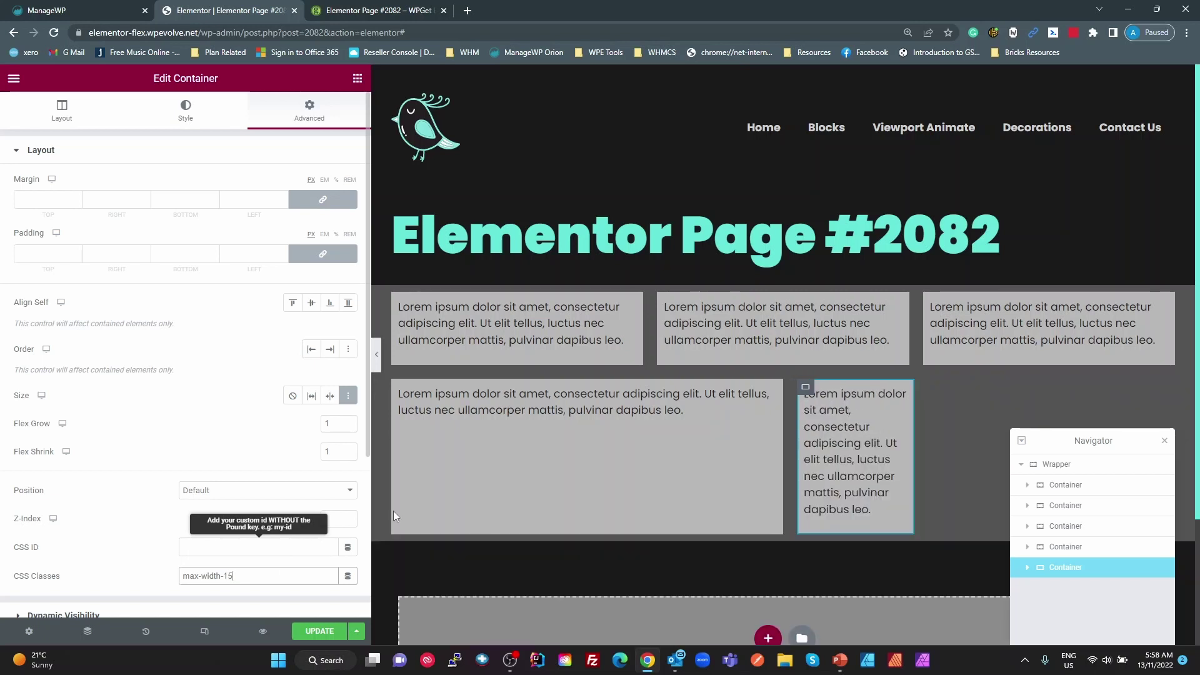
click(319, 636)
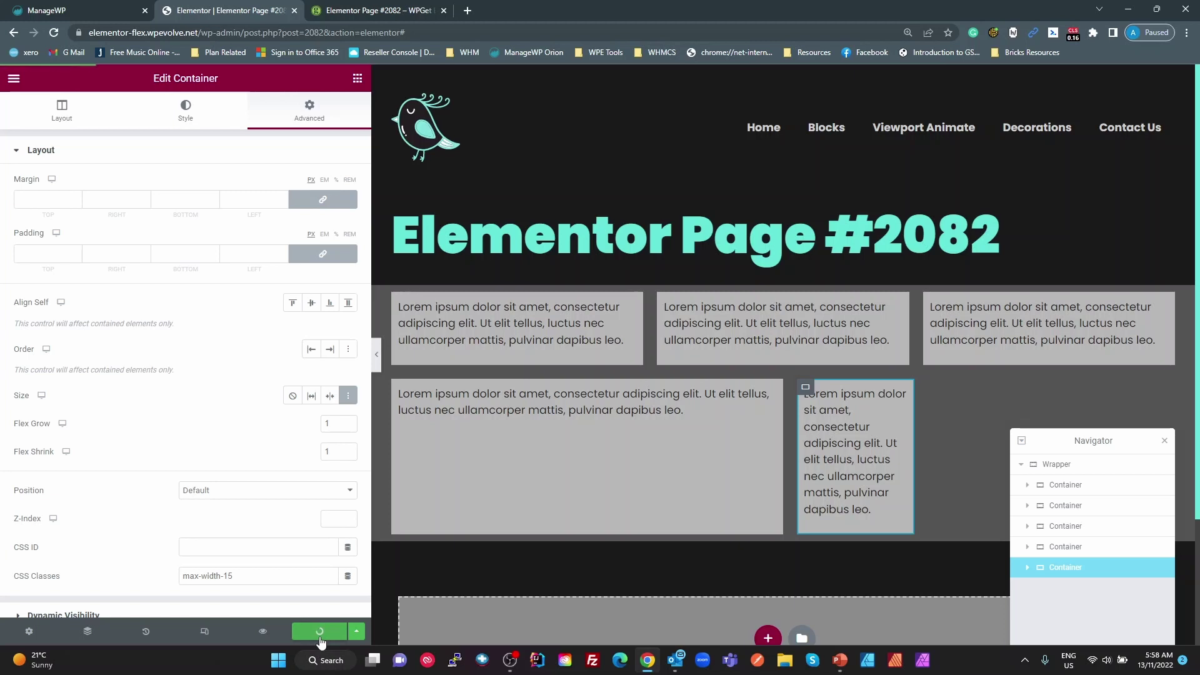
- Reload the published page and check the wrapped containers in the responsive preview, narrowing it to 904 px and widening it to 1347 px
click(377, 12)
click(54, 33)
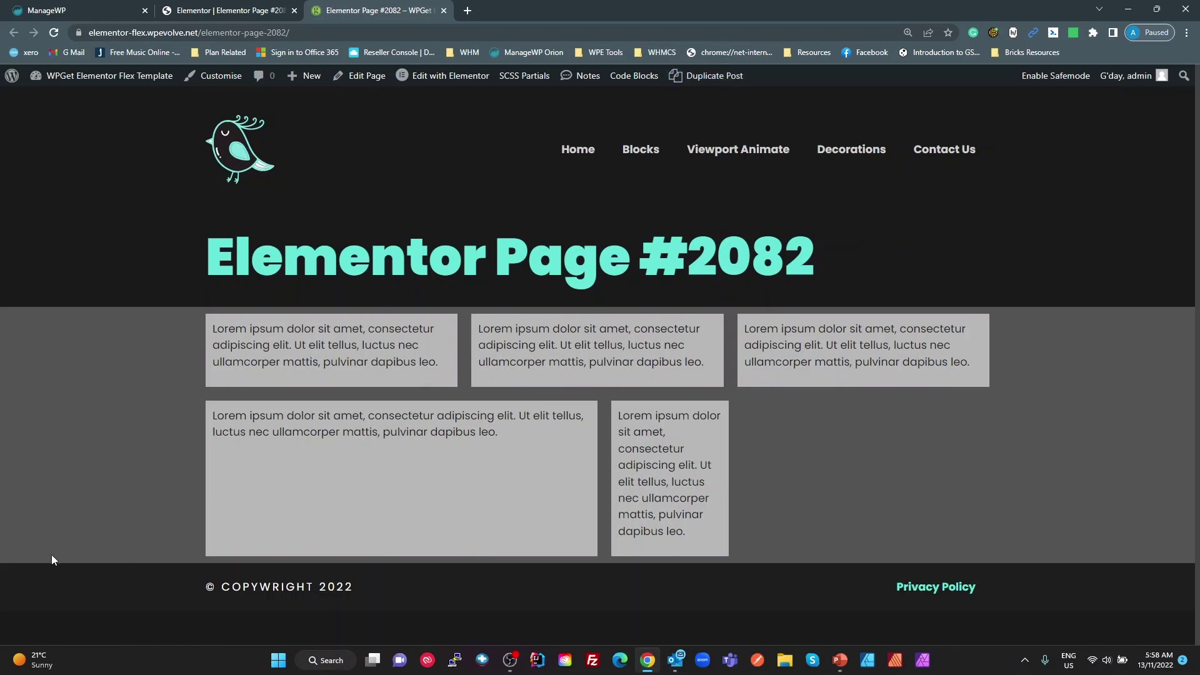
key(ctrl+shift+i)
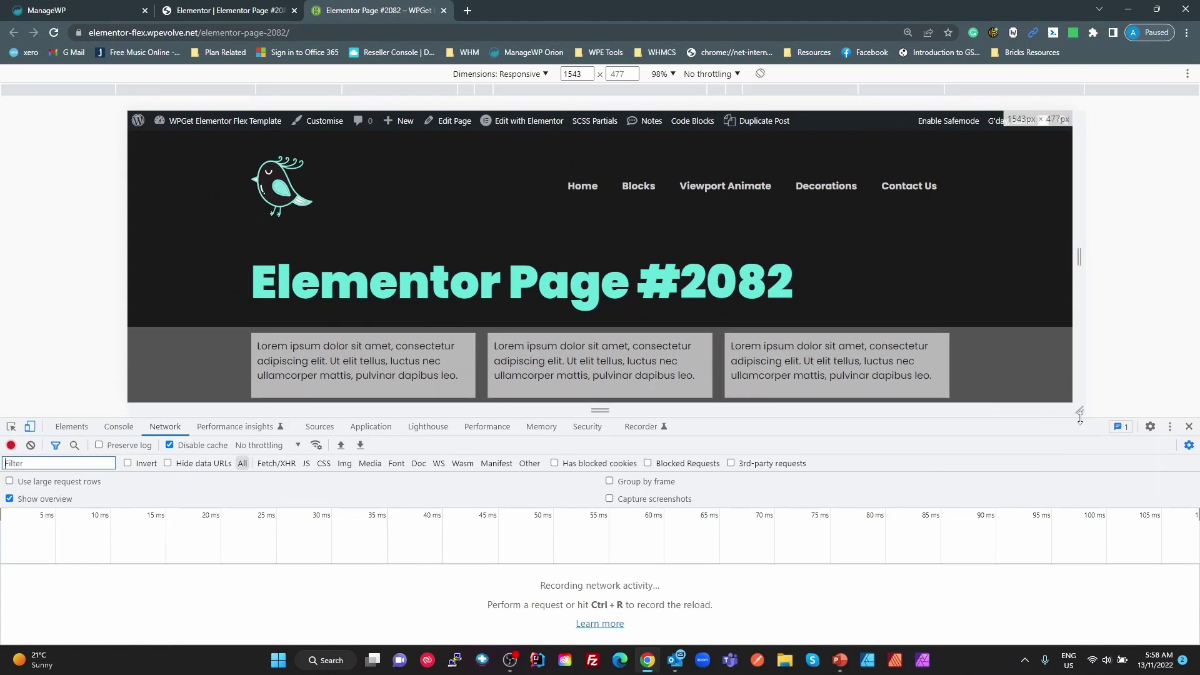
drag(1080, 416, 1080, 510)
scroll(1090, 306, down, 2)
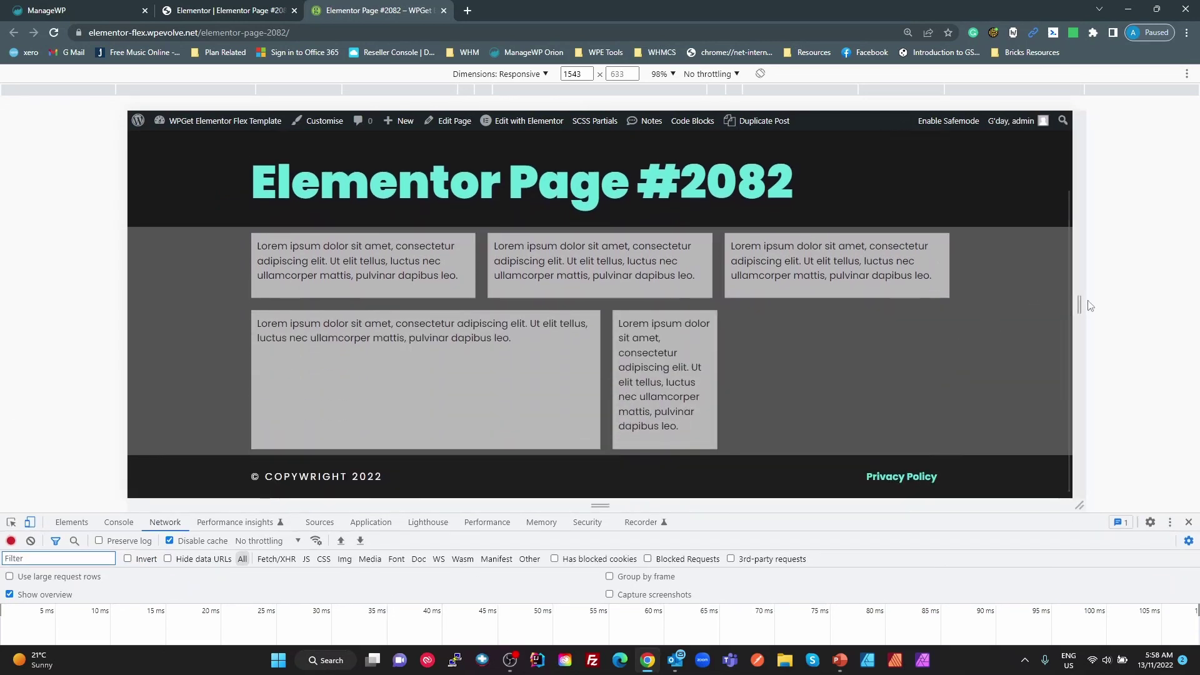
drag(1080, 305, 882, 306)
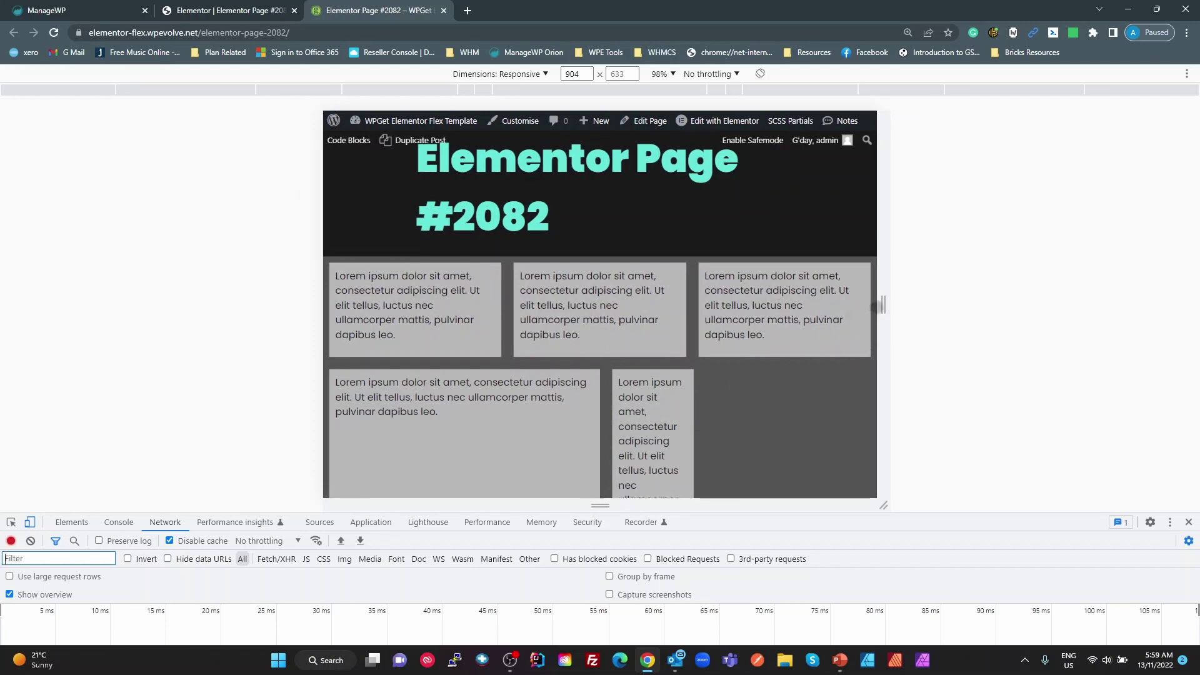
drag(883, 306, 955, 326)
- Return to the Elementor editor, set the Wrapper's boxed width to 1400 px, and update the page
key(ctrl+Page_Up)
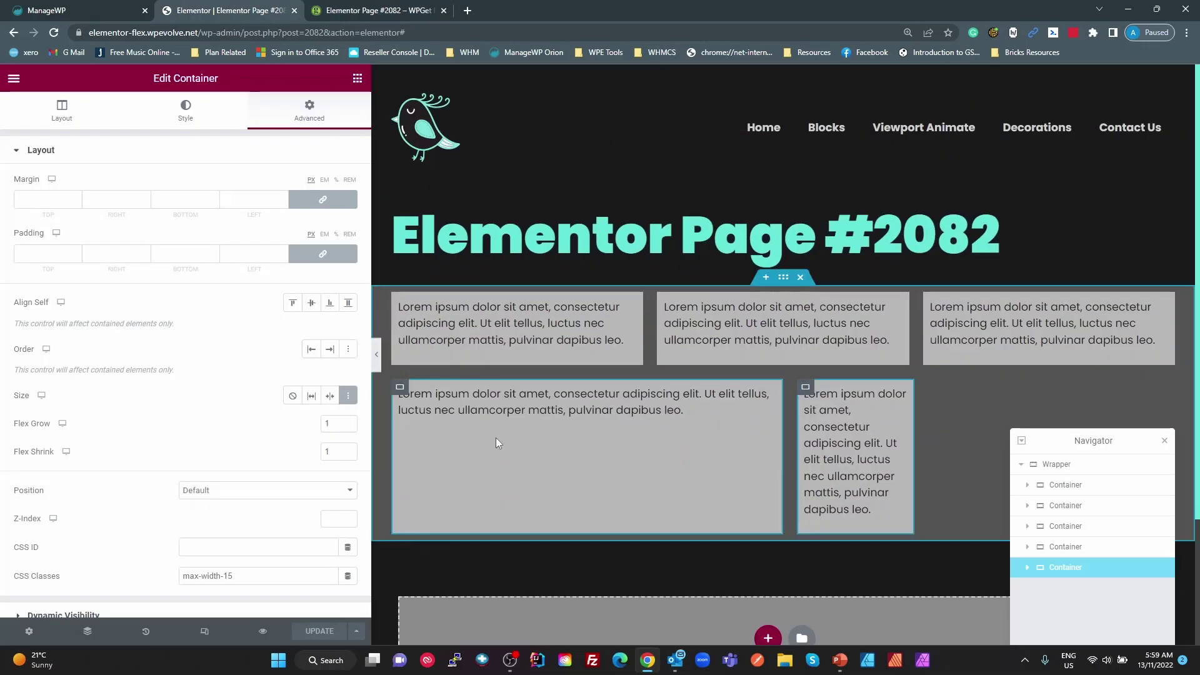
click(1050, 463)
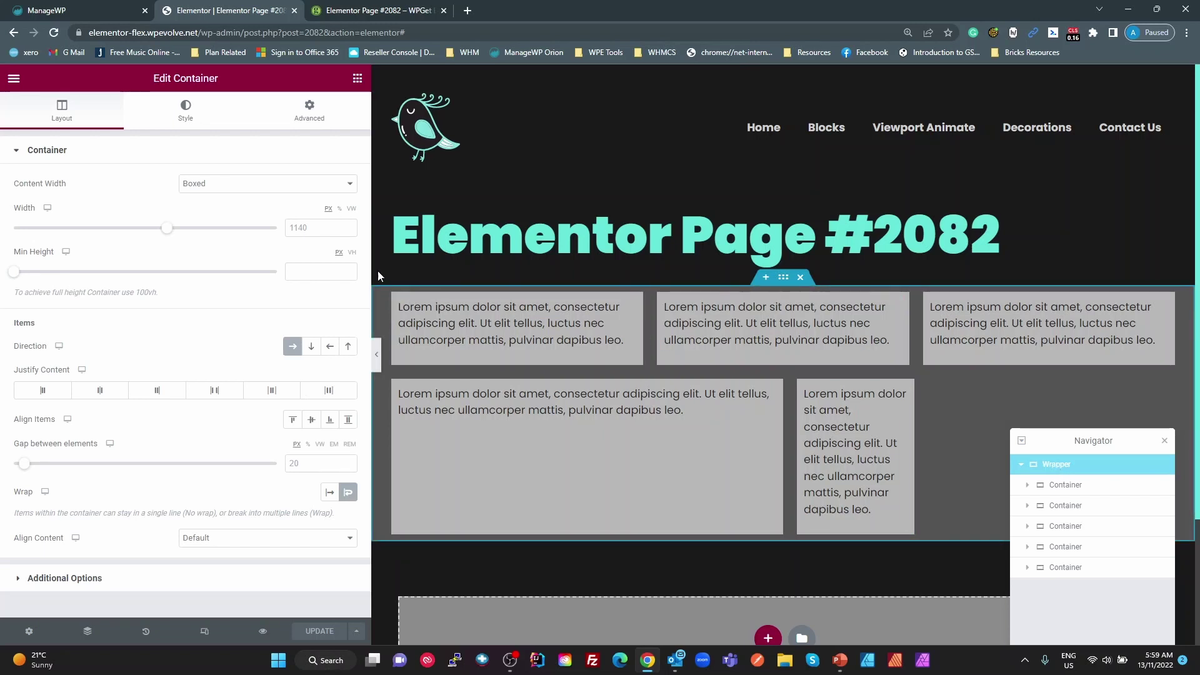
click(317, 230)
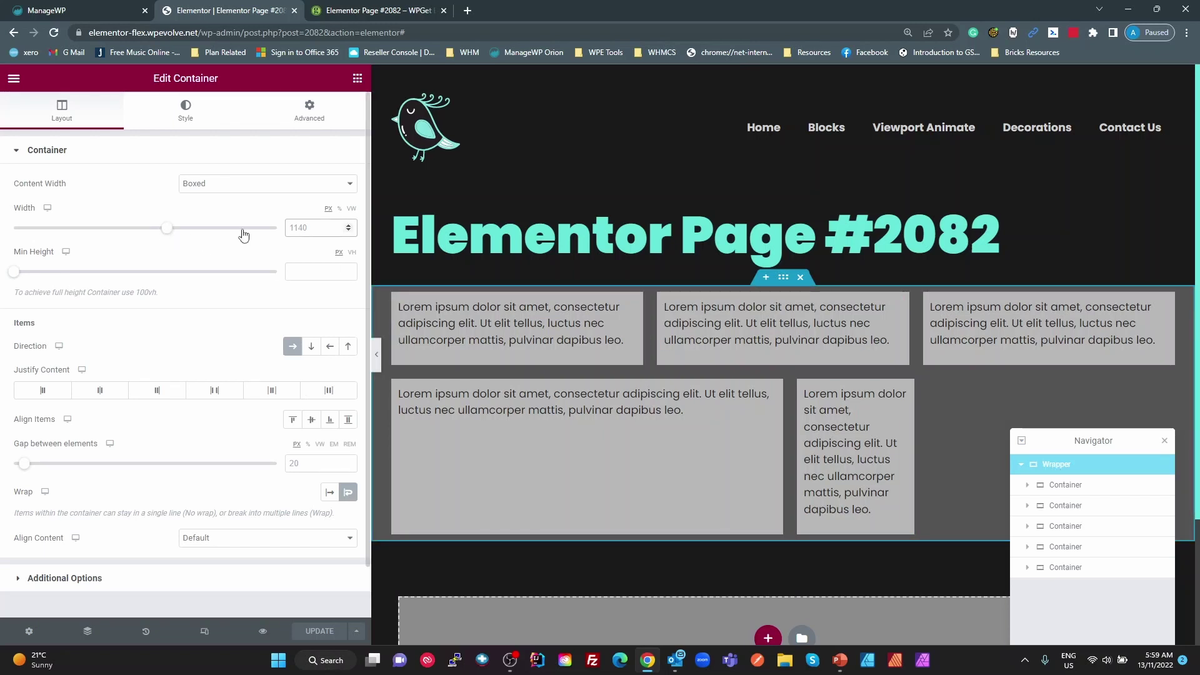
text(1400)
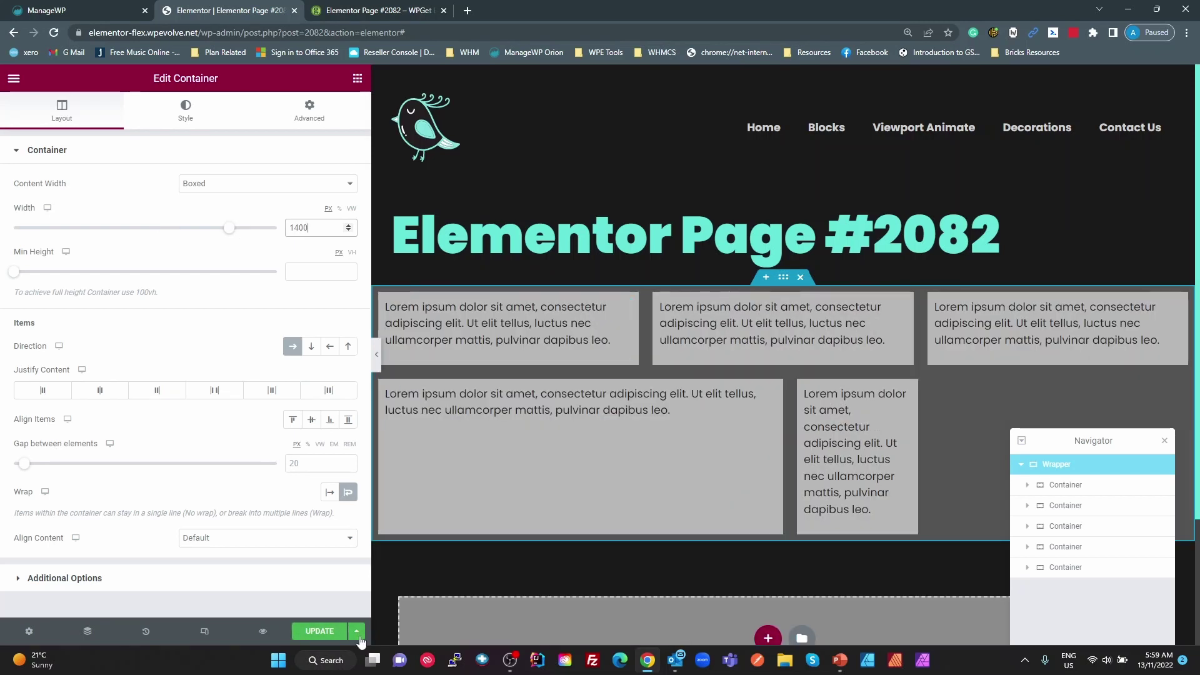
click(325, 632)
- Reload the published page and check the container layout at preview widths of 1608 and 1502 px
click(351, 9)
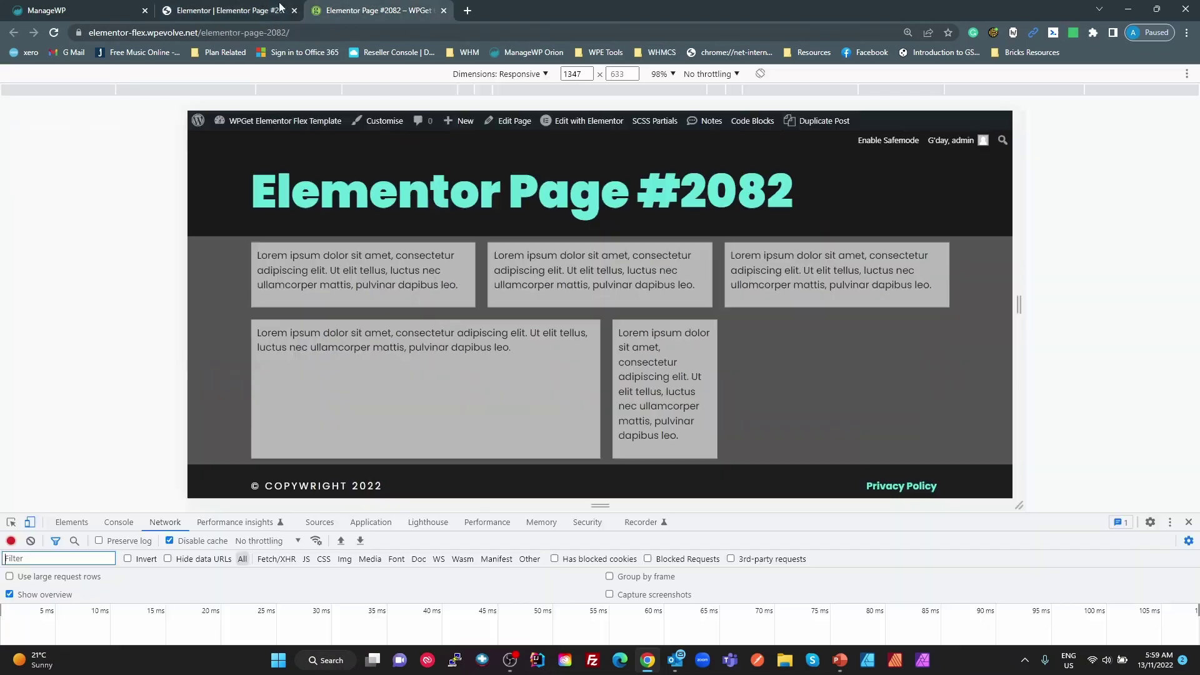
click(54, 33)
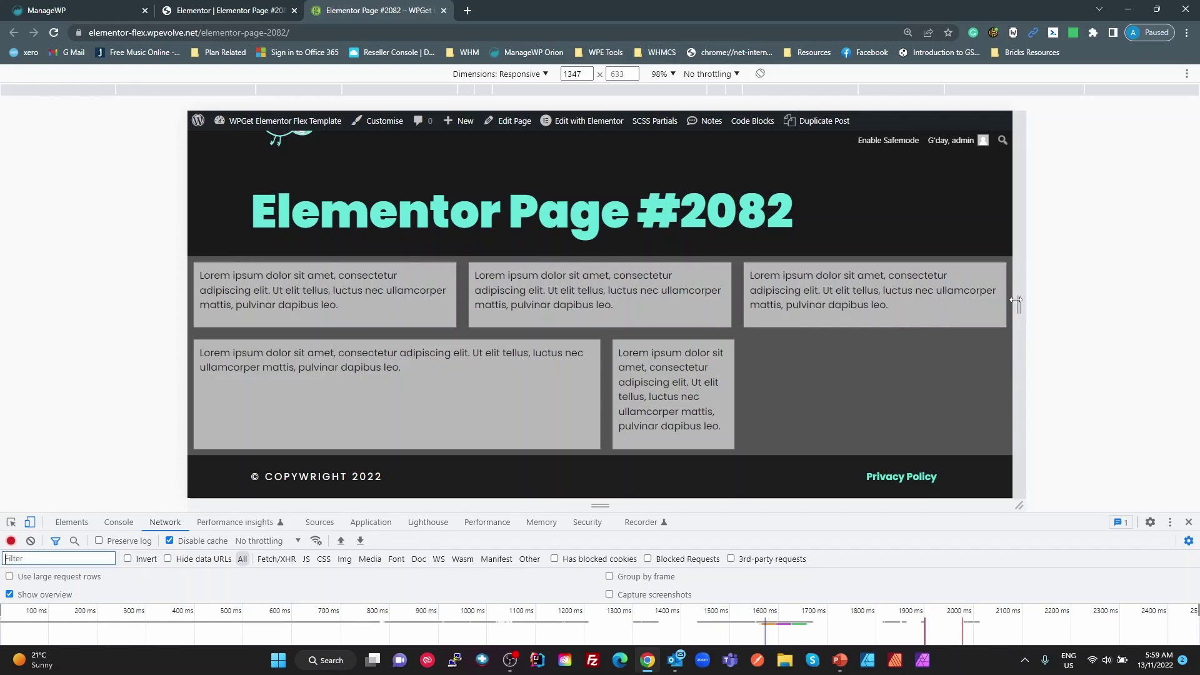
drag(1018, 305, 1111, 295)
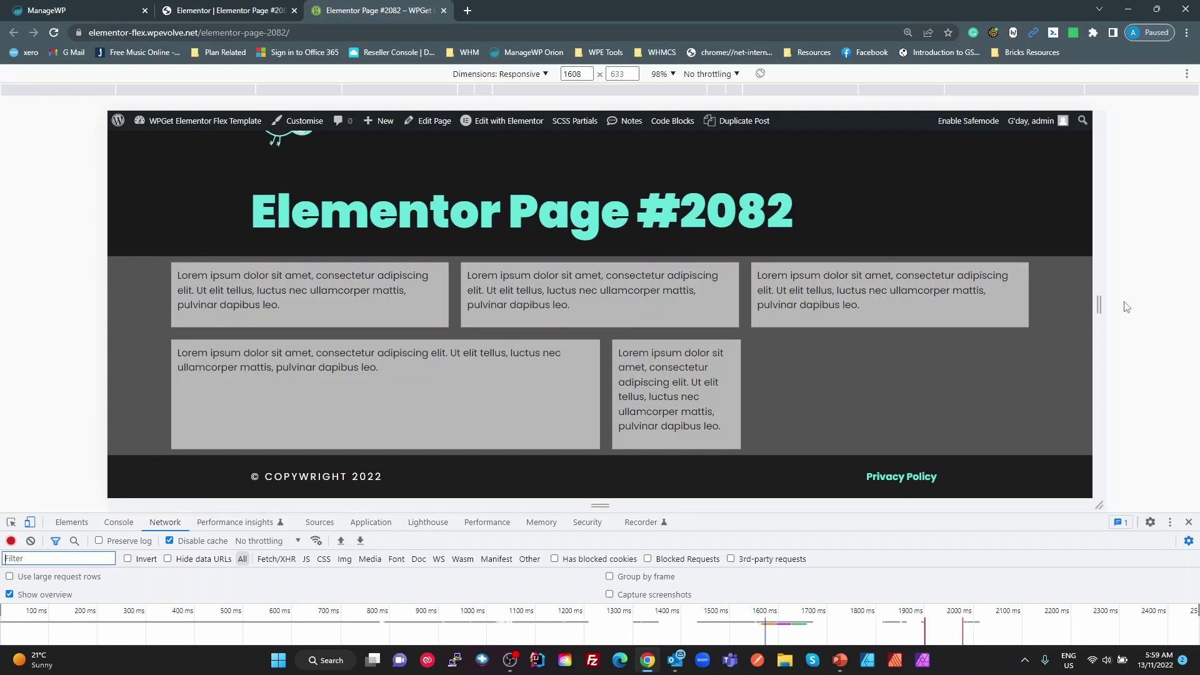
drag(1098, 312, 1059, 338)
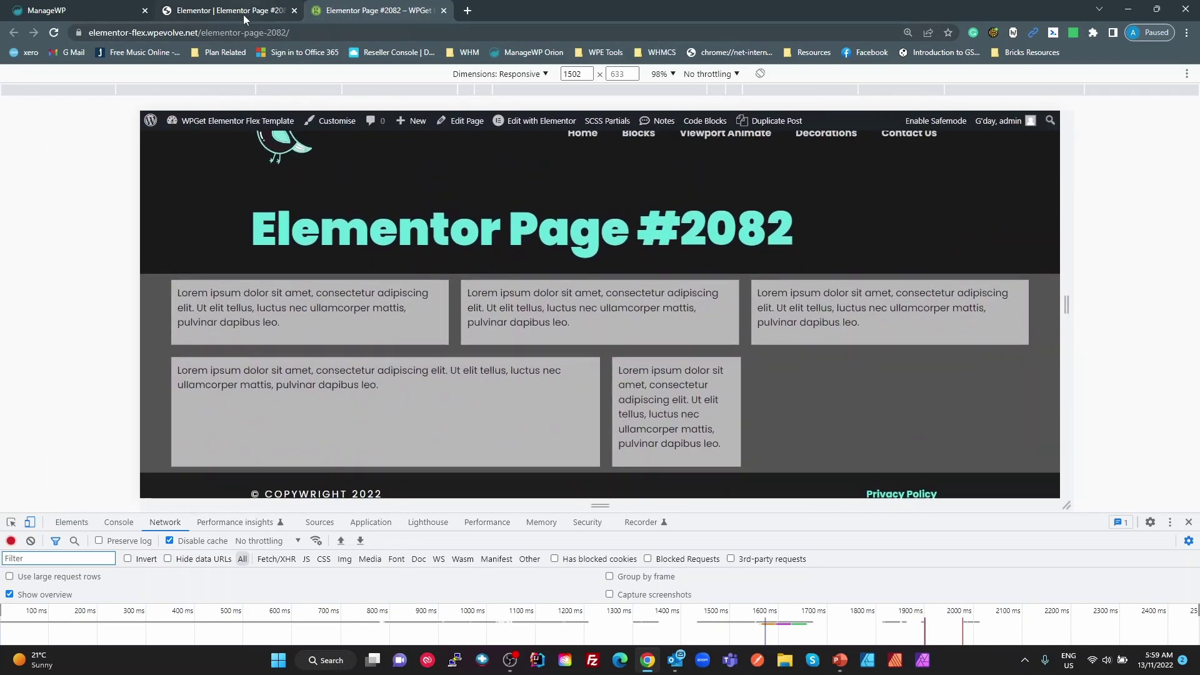
- Set the Wrapper's boxed width to 800 px in the Elementor editor and save the page
click(243, 13)
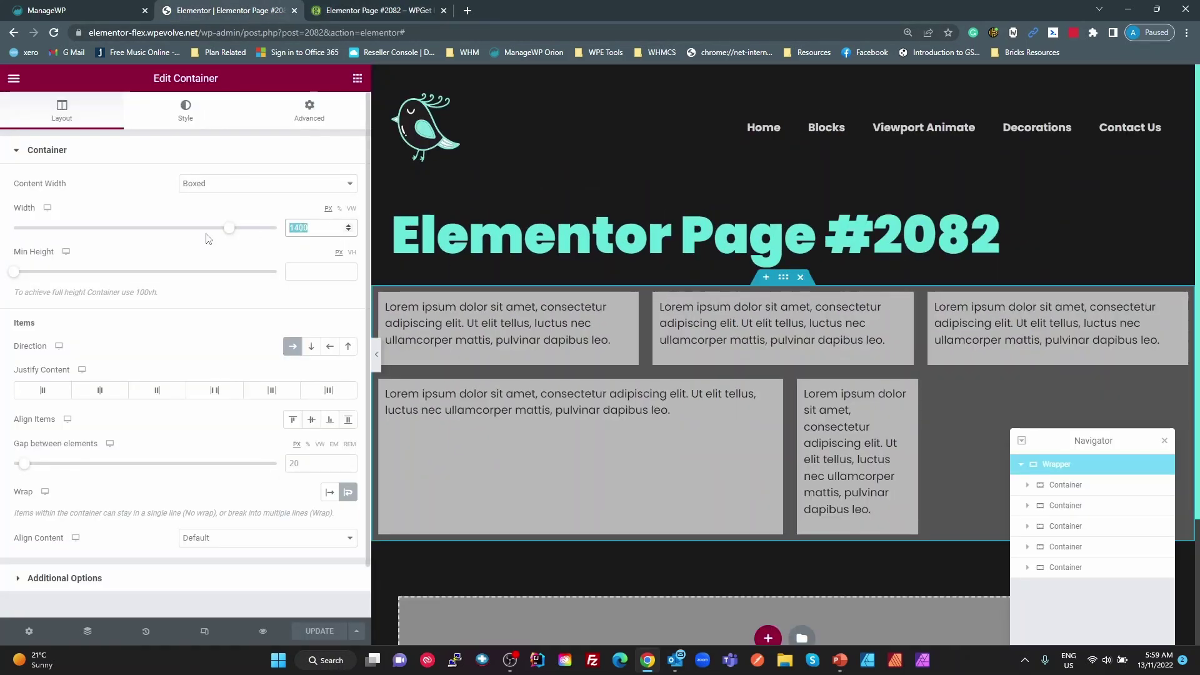
text(800)
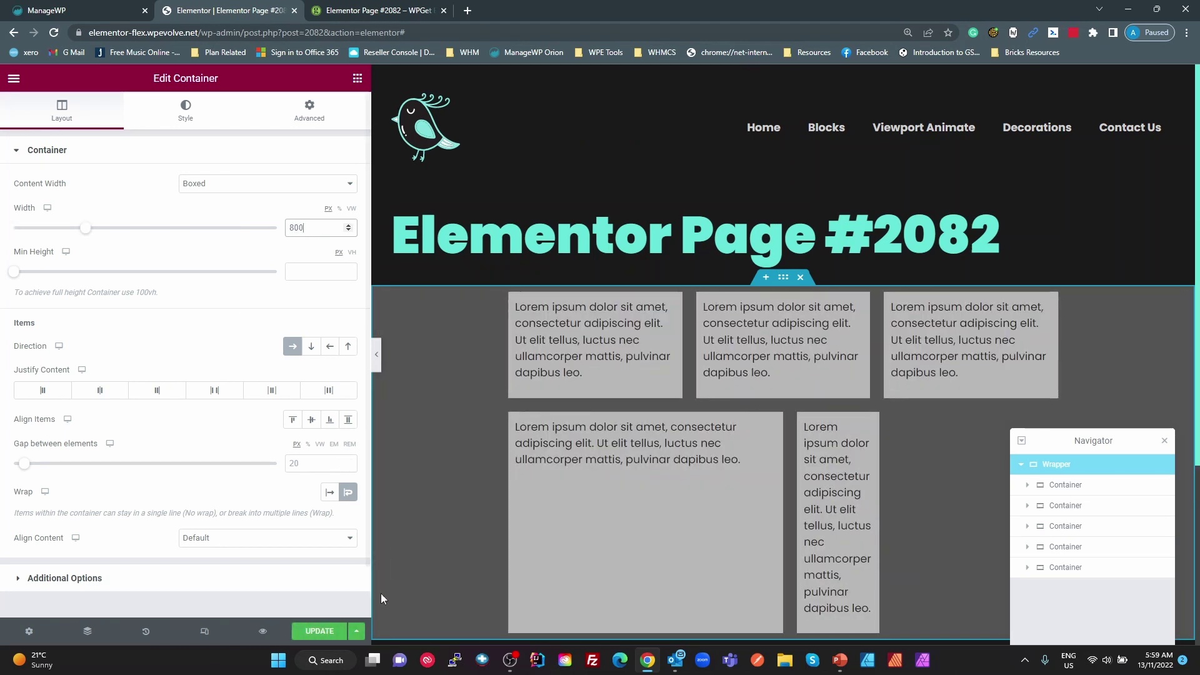
key(ctrl+s)
- Reload the published page, narrow the responsive preview to 982 px, and inspect the second row of containers
click(368, 10)
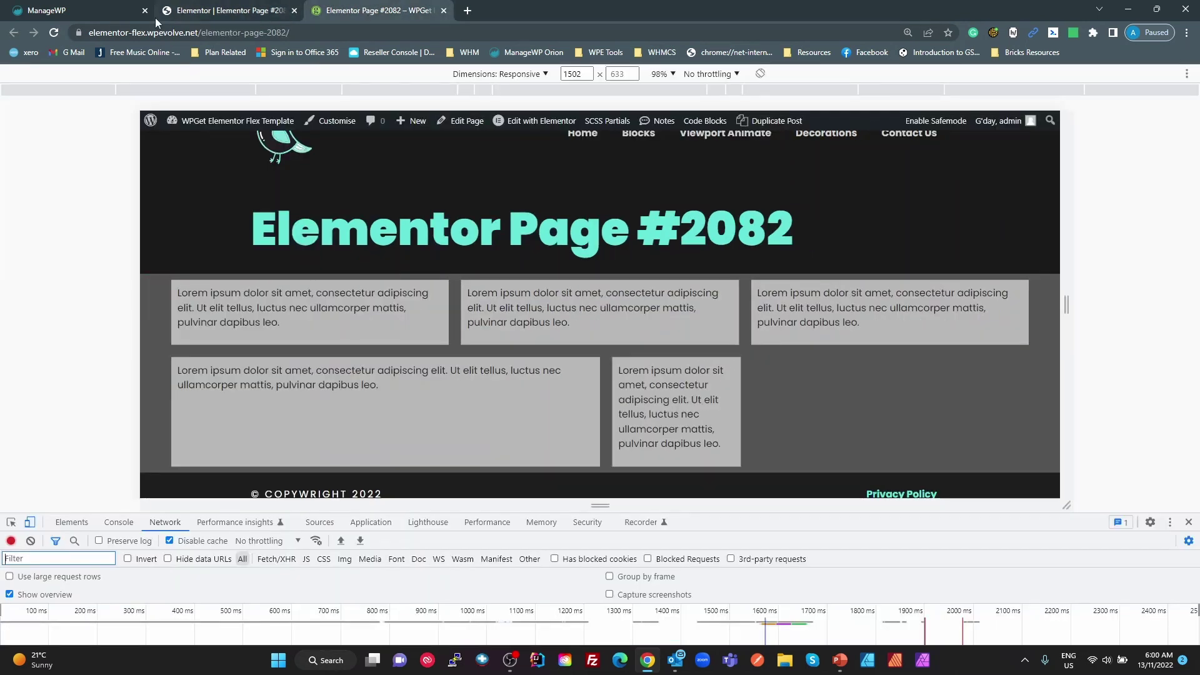
click(53, 32)
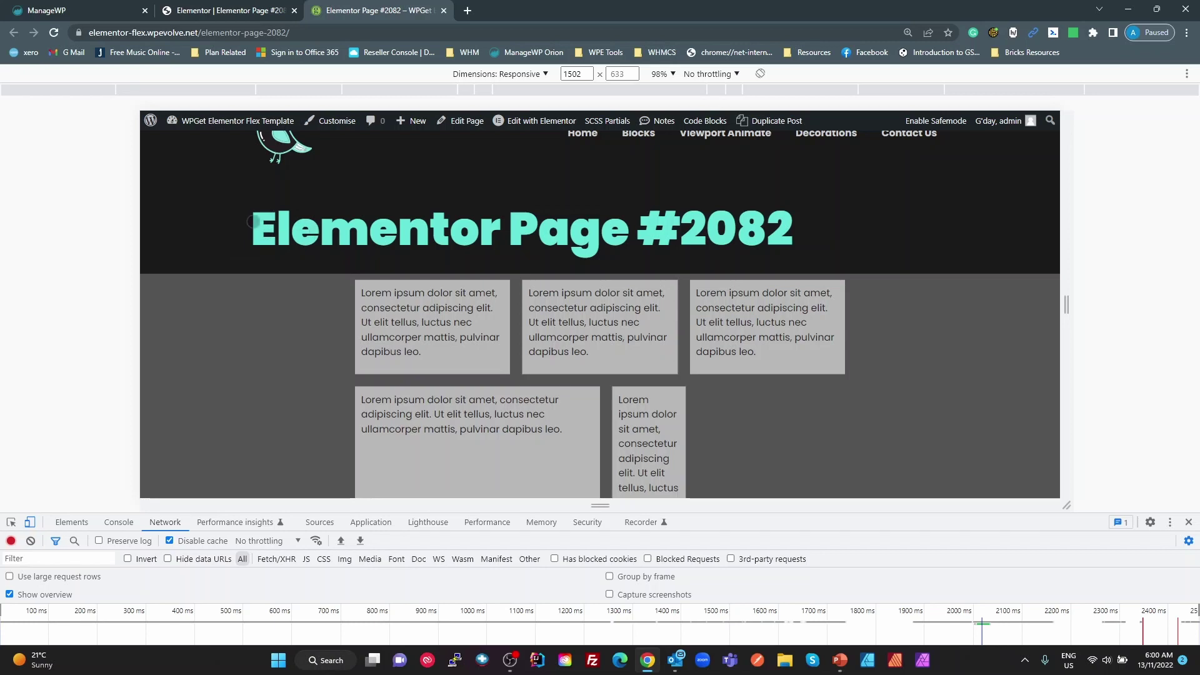
drag(1066, 305, 908, 325)
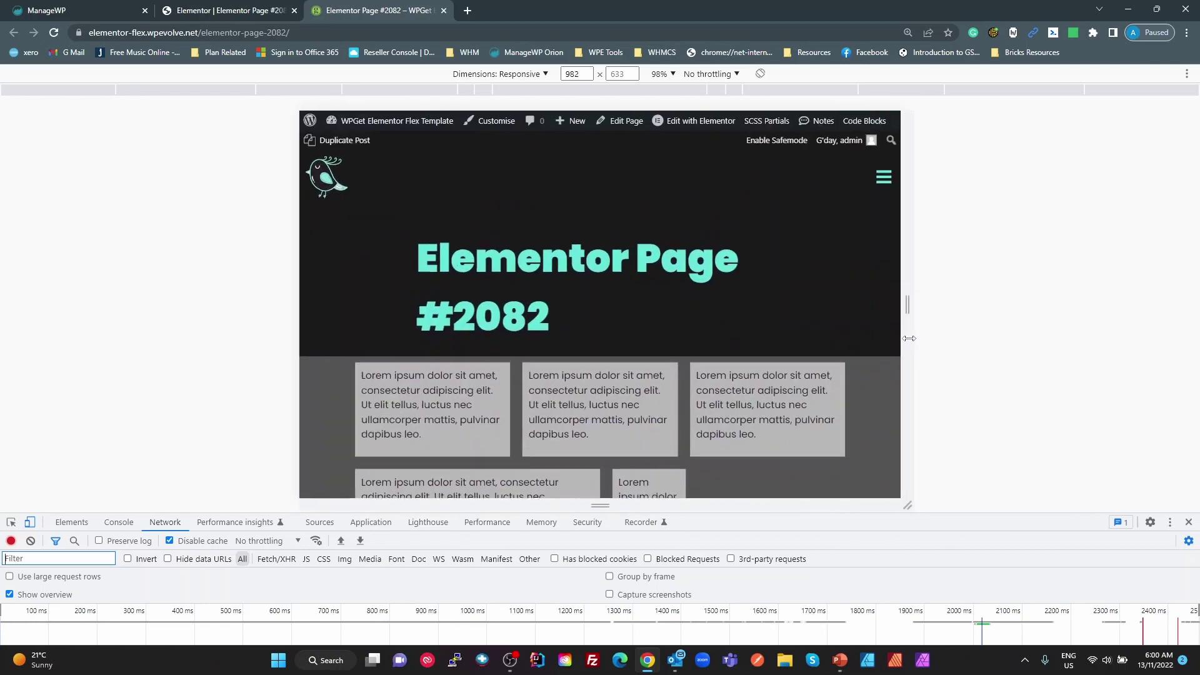
scroll(758, 415, down, 2)
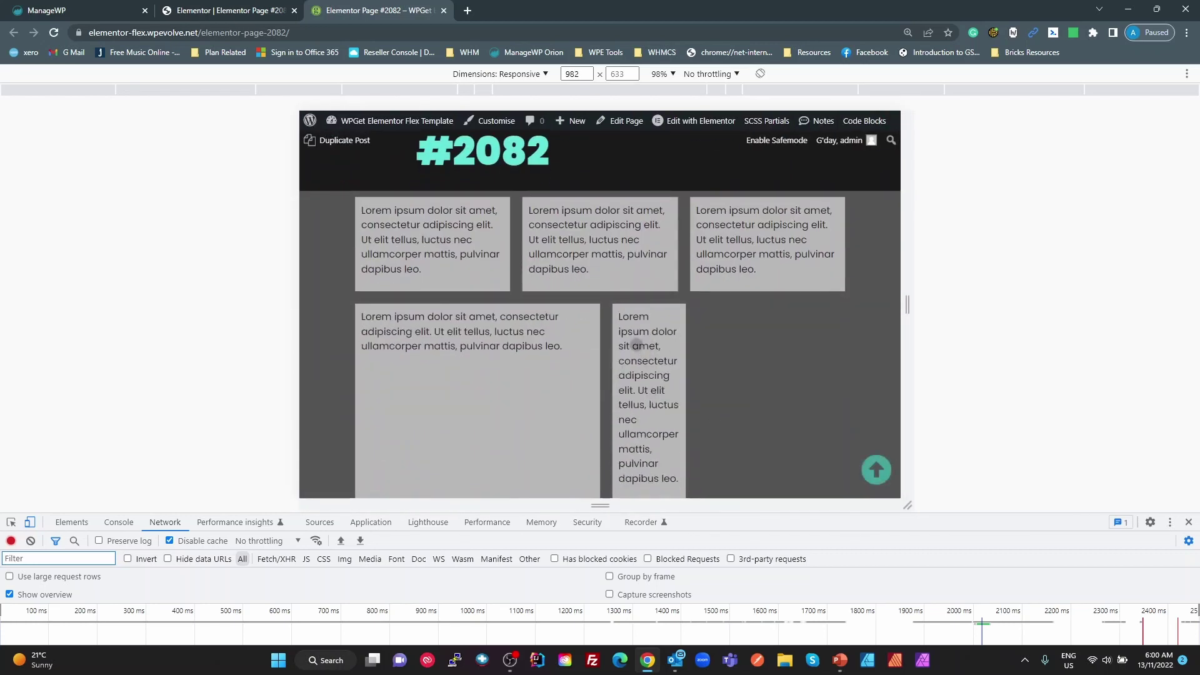
- Change the fifth container's CSS class to max-width-30 in the Elementor editor and update the page
click(215, 13)
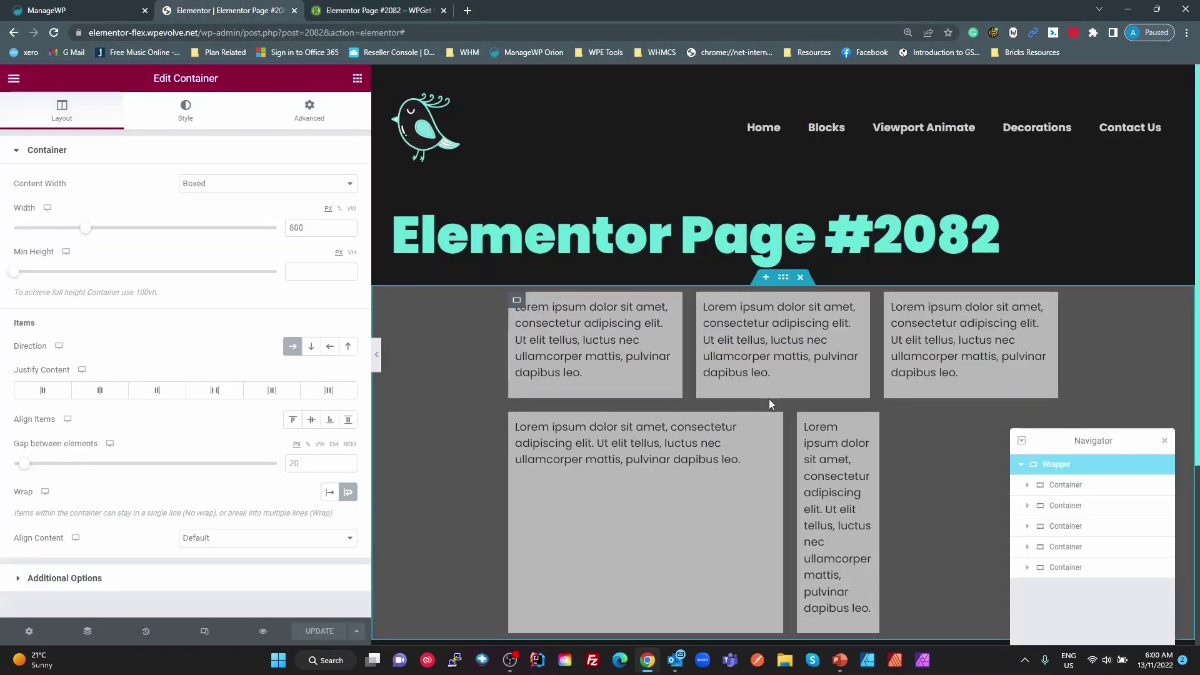
click(805, 422)
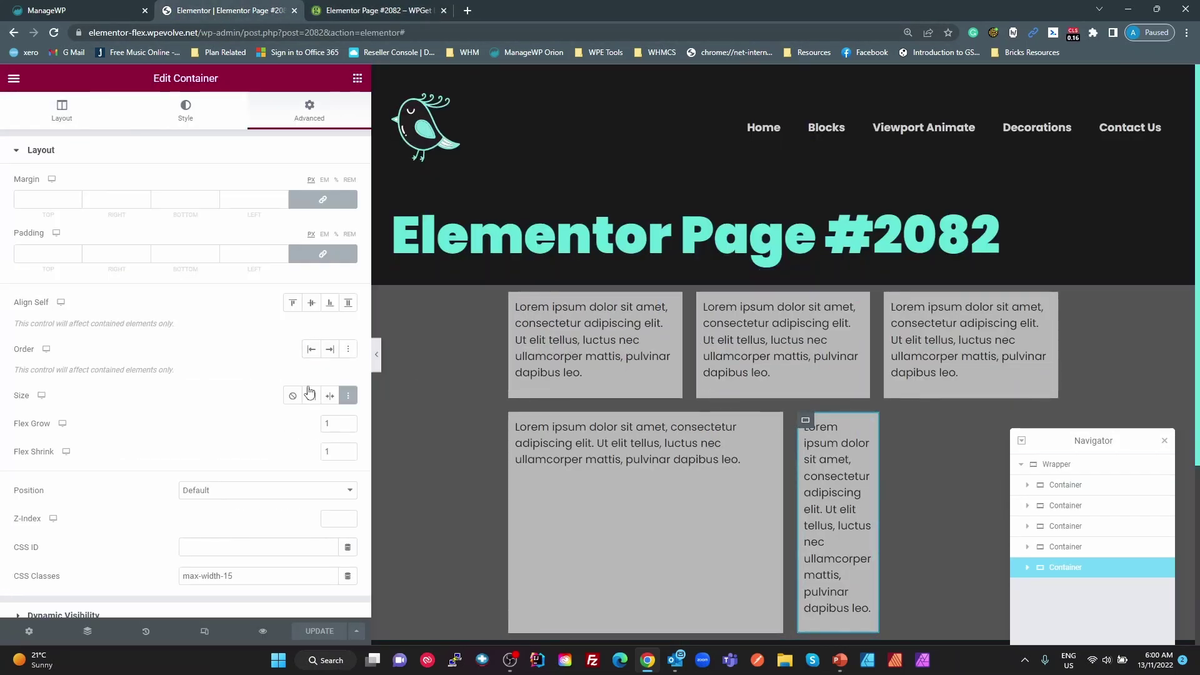
double_click(227, 576)
text(30)
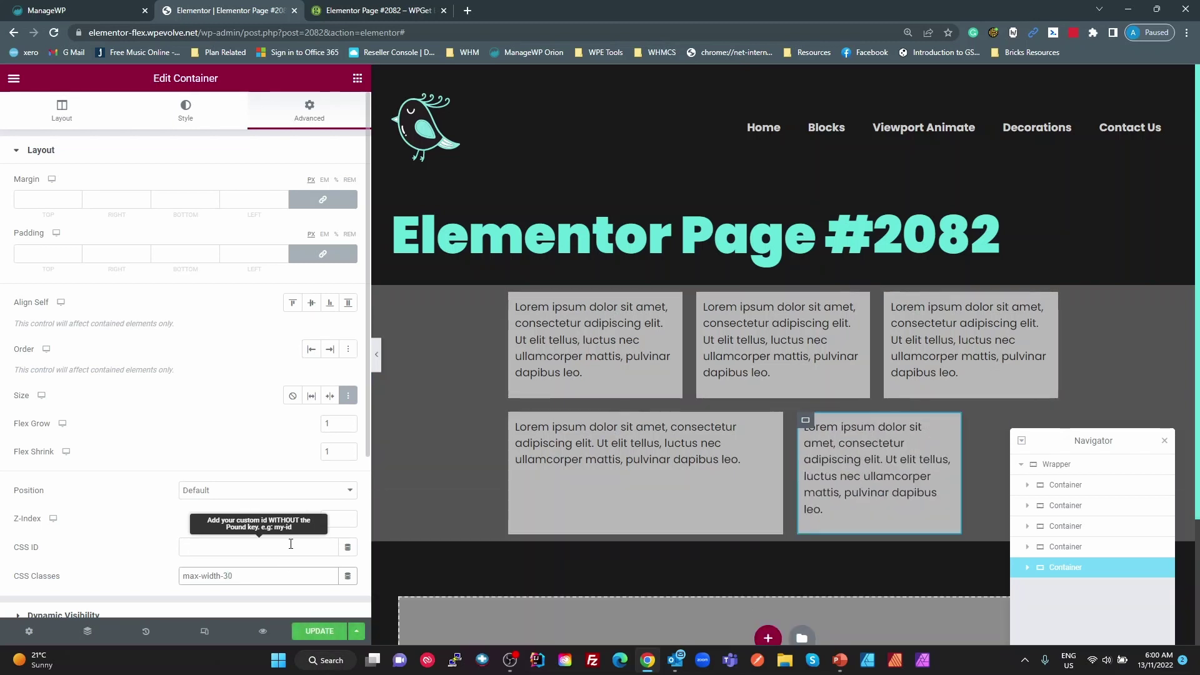
click(320, 631)
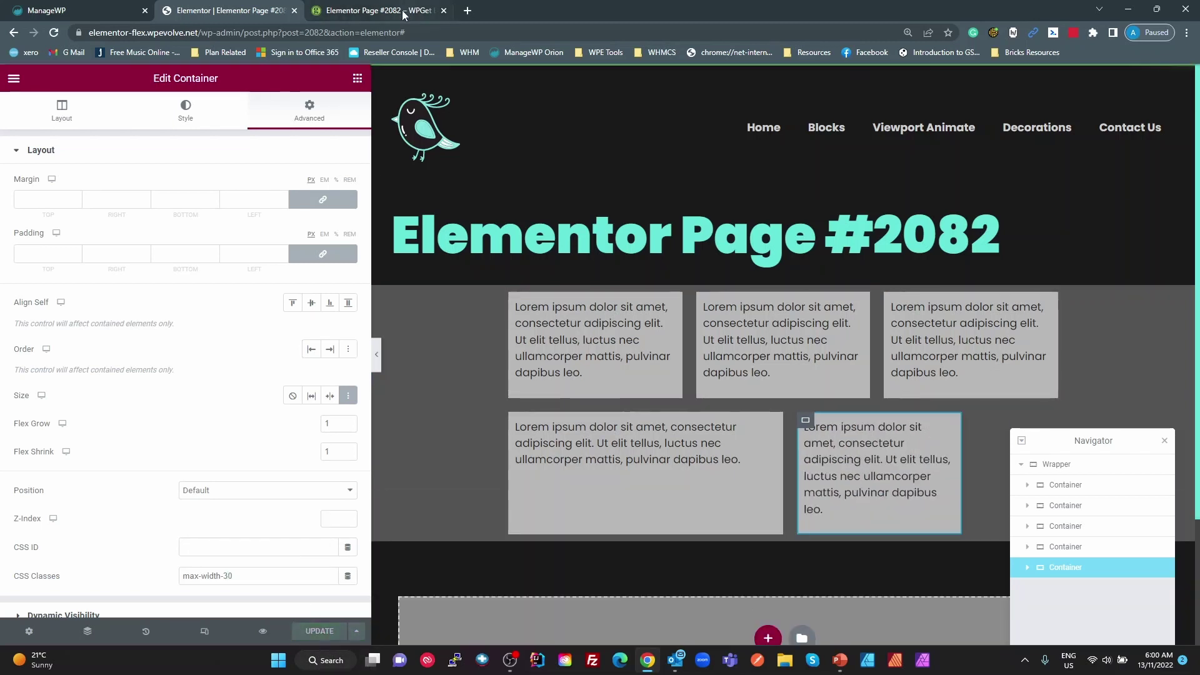
- Reload the published page, widen the responsive preview to 1162 px, and inspect both rows of containers
click(406, 11)
click(54, 32)
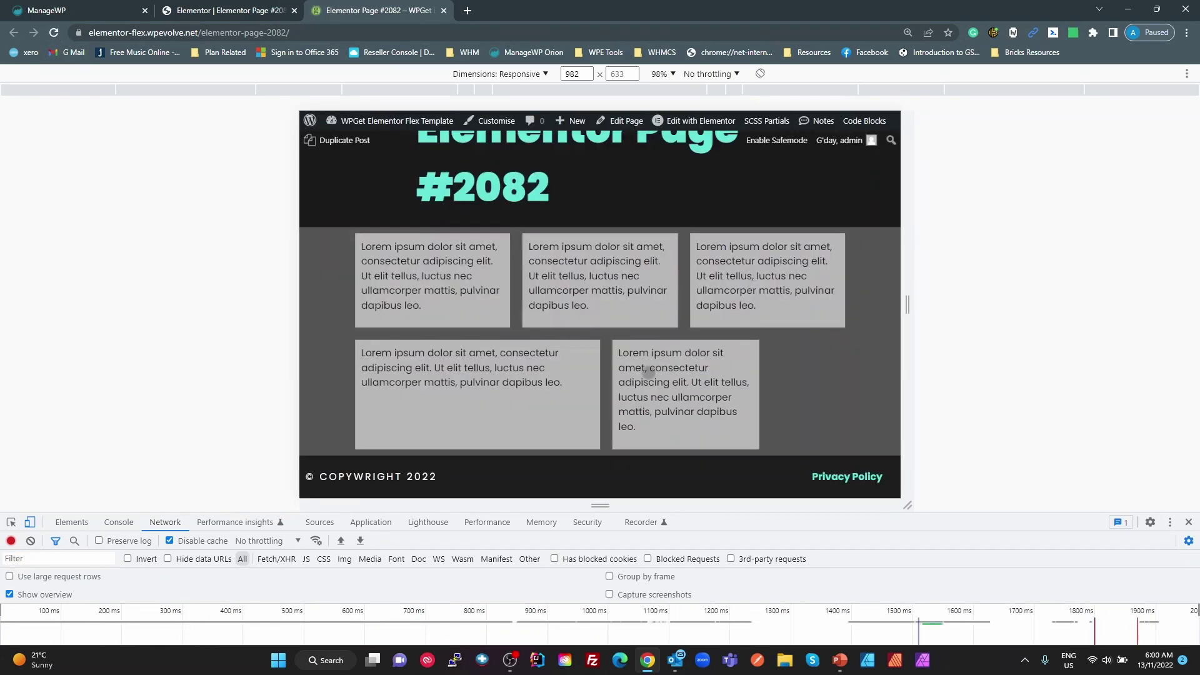
drag(907, 306, 962, 304)
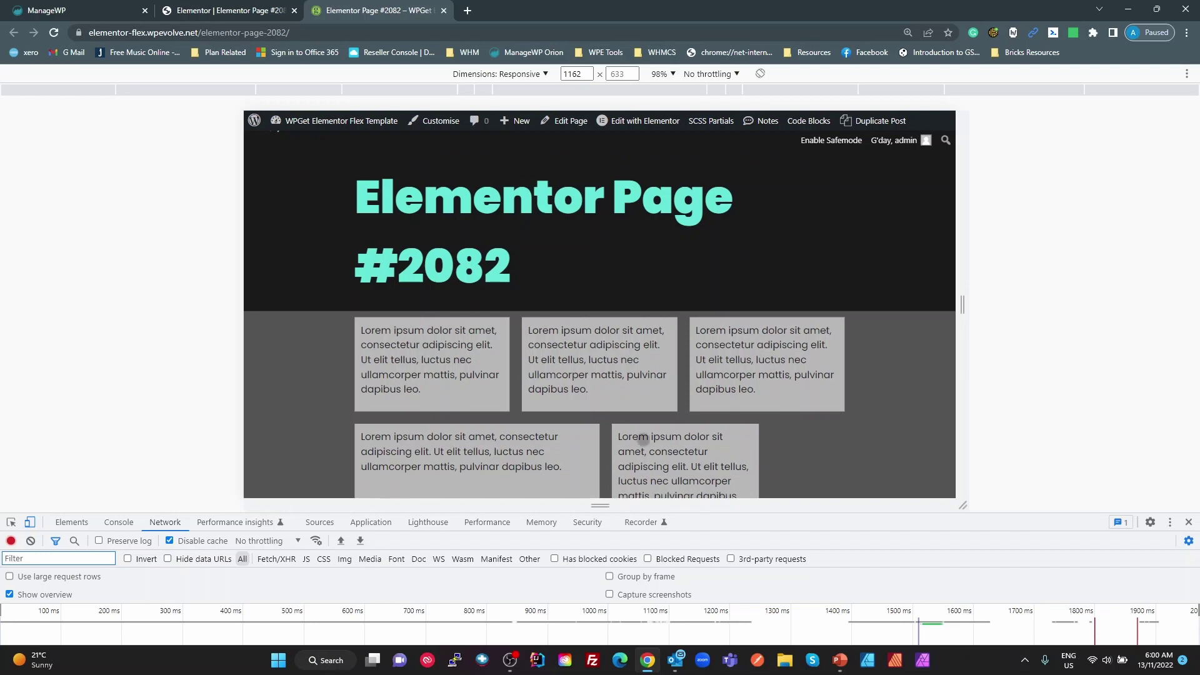
scroll(643, 447, down, 2)
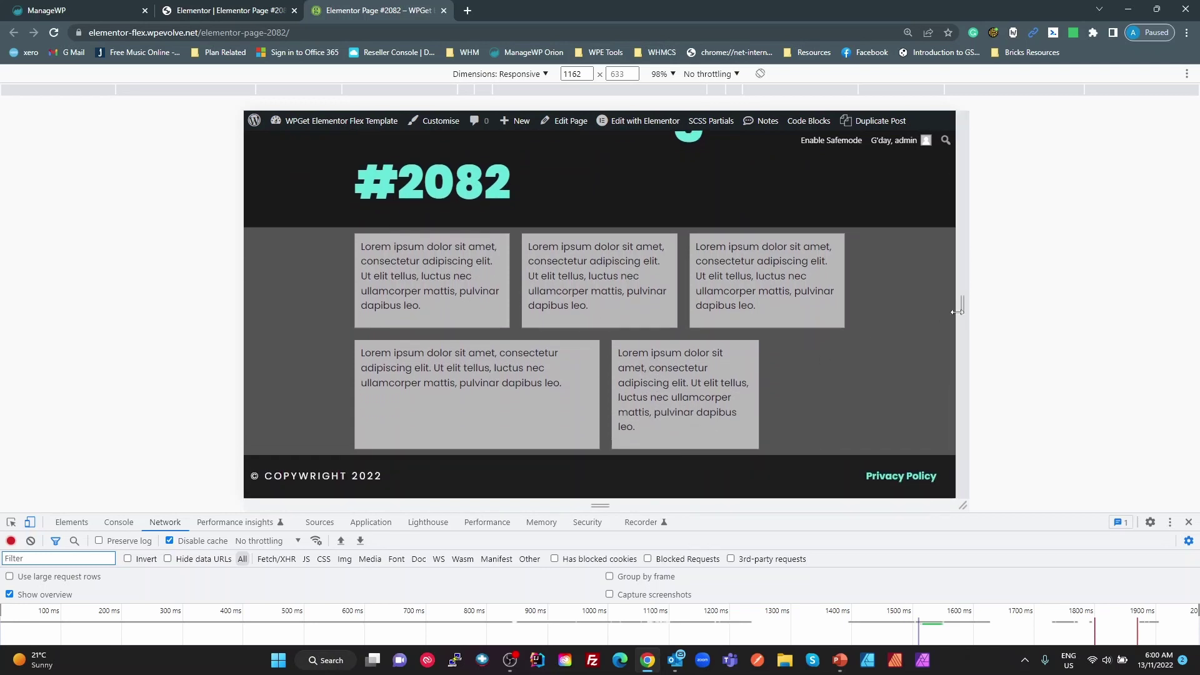
- Widen the published page's responsive preview to 1258 px, and open the Wrapper's layout settings in the Elementor editor
drag(957, 311, 1012, 292)
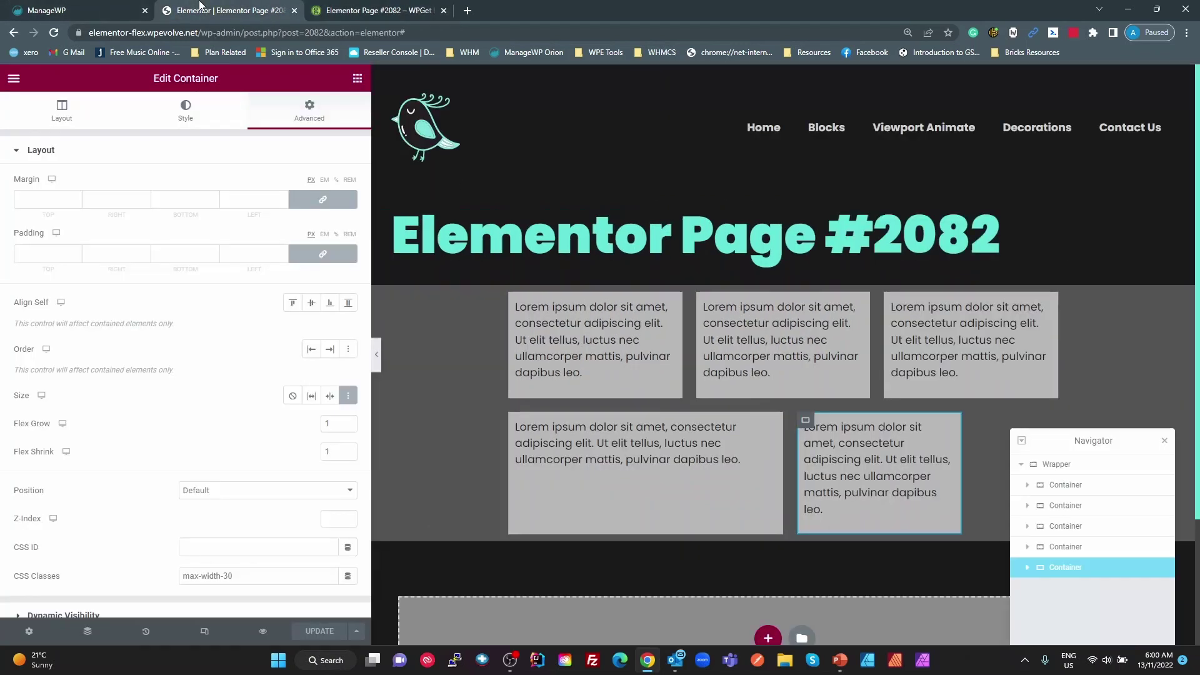
click(206, 10)
click(1054, 464)
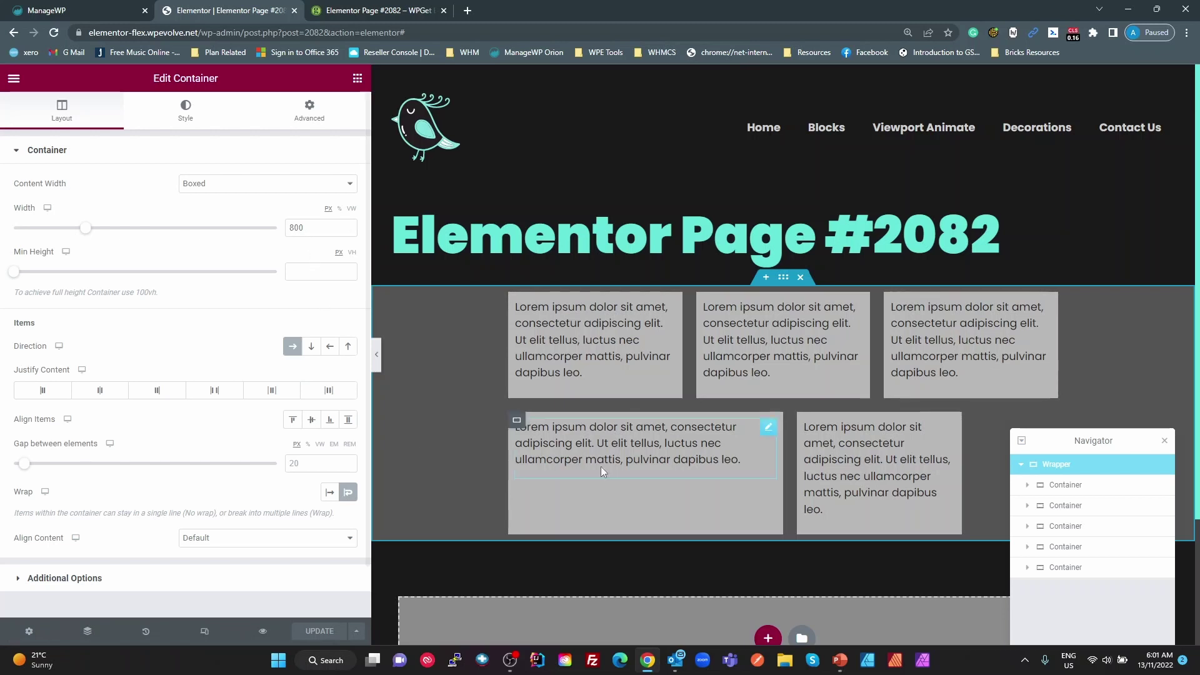
- Set the first container's width to 20%
click(1062, 489)
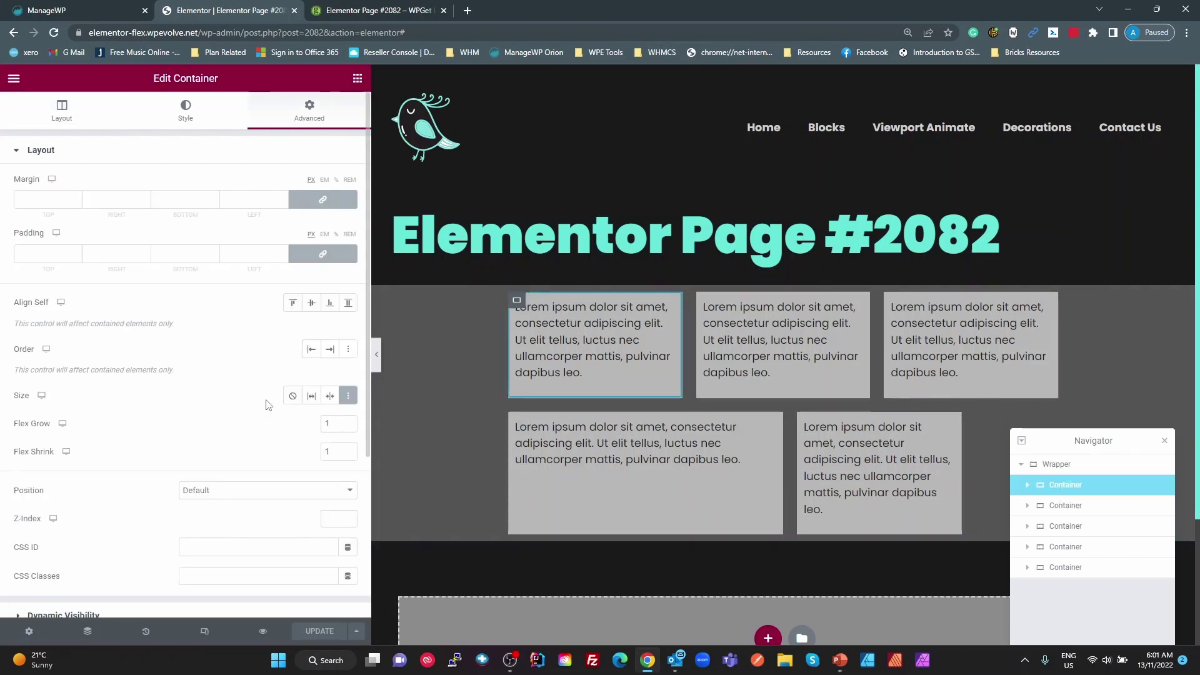
click(112, 132)
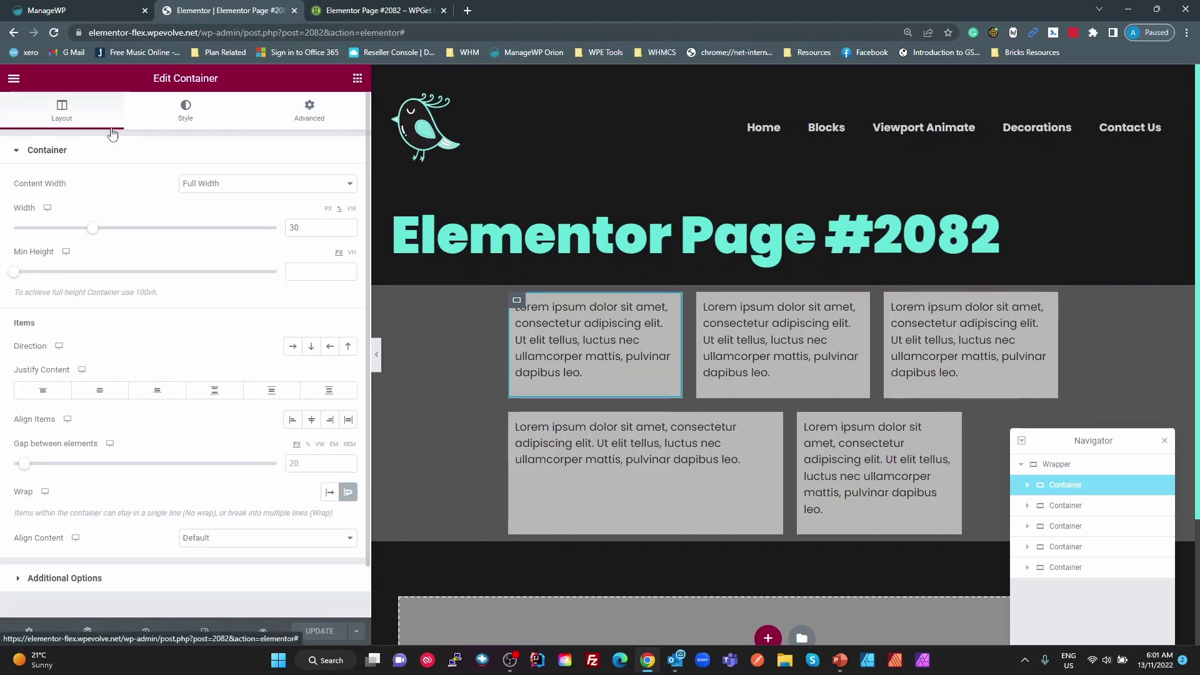
click(313, 227)
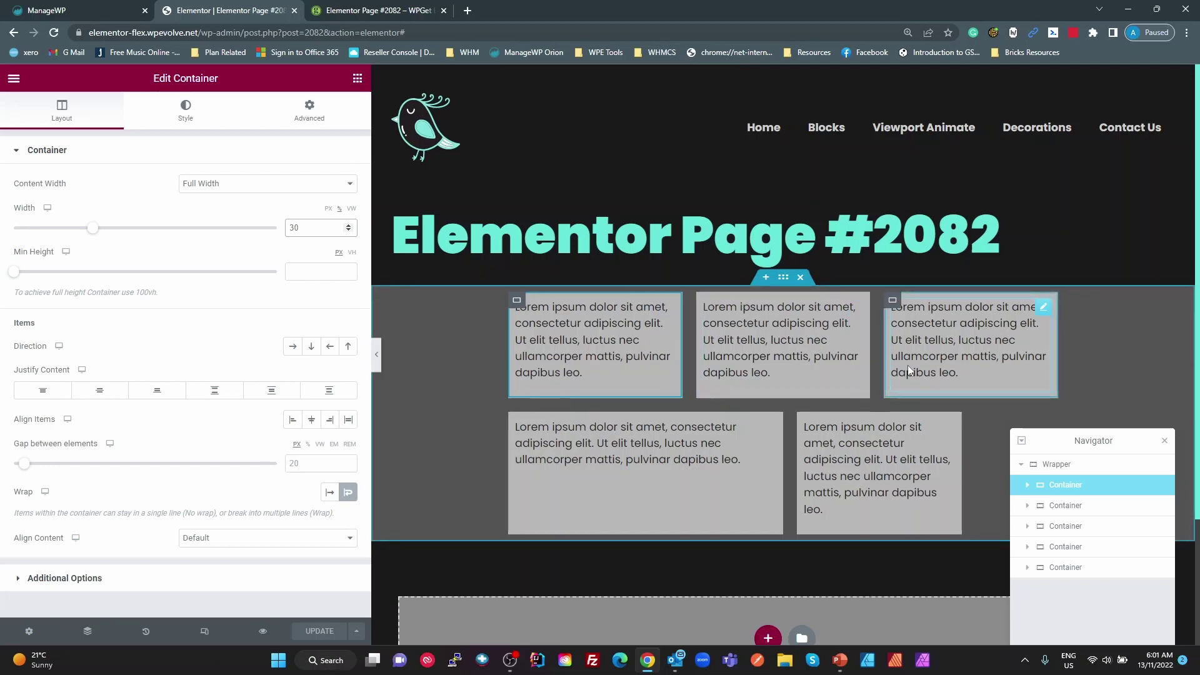
key(ctrl+a)
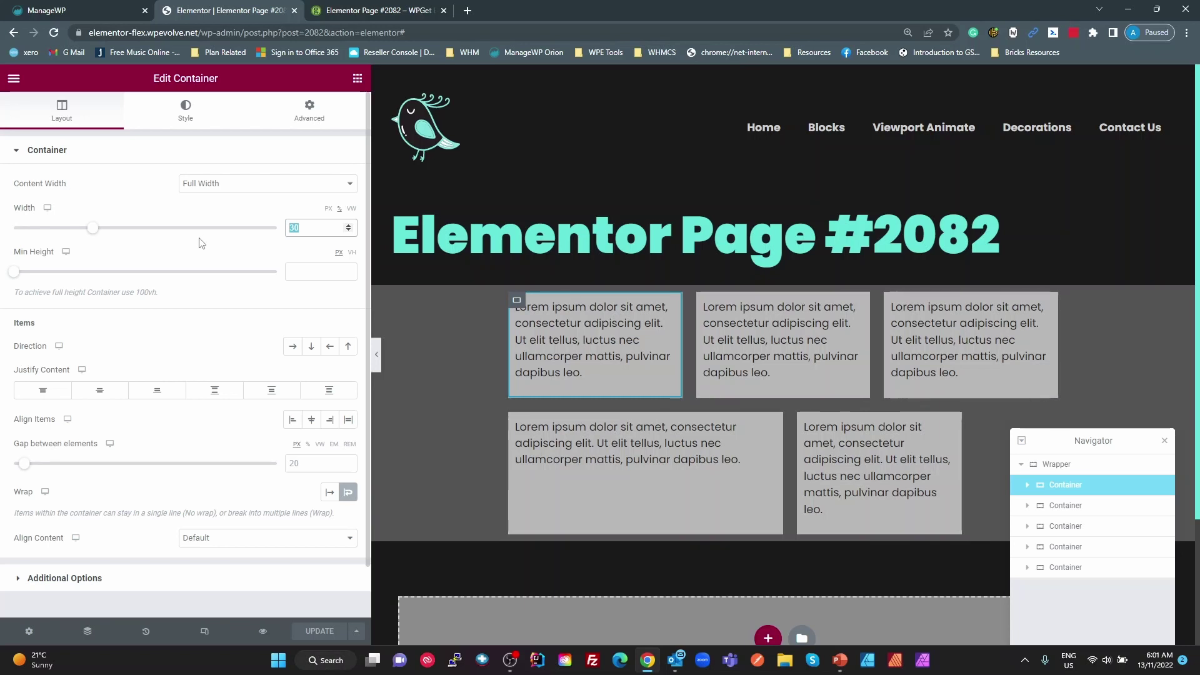
text(20)
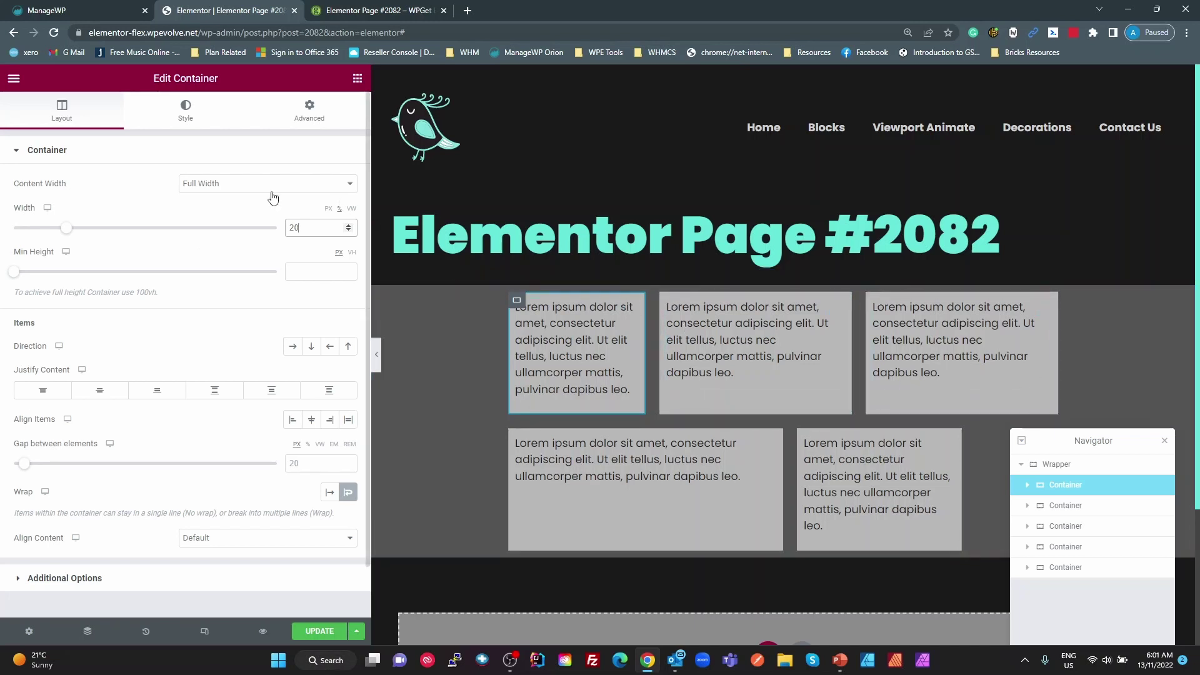
- Clear the Wrapper's custom boxed width to restore the default width
click(1052, 462)
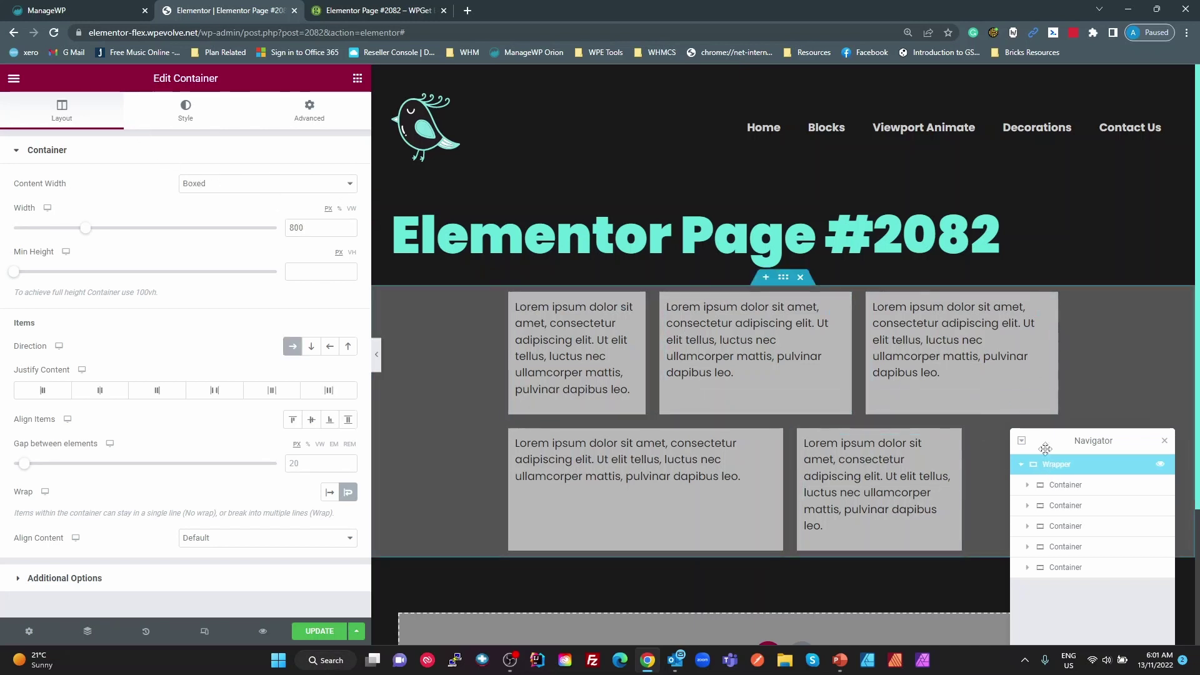
double_click(299, 227)
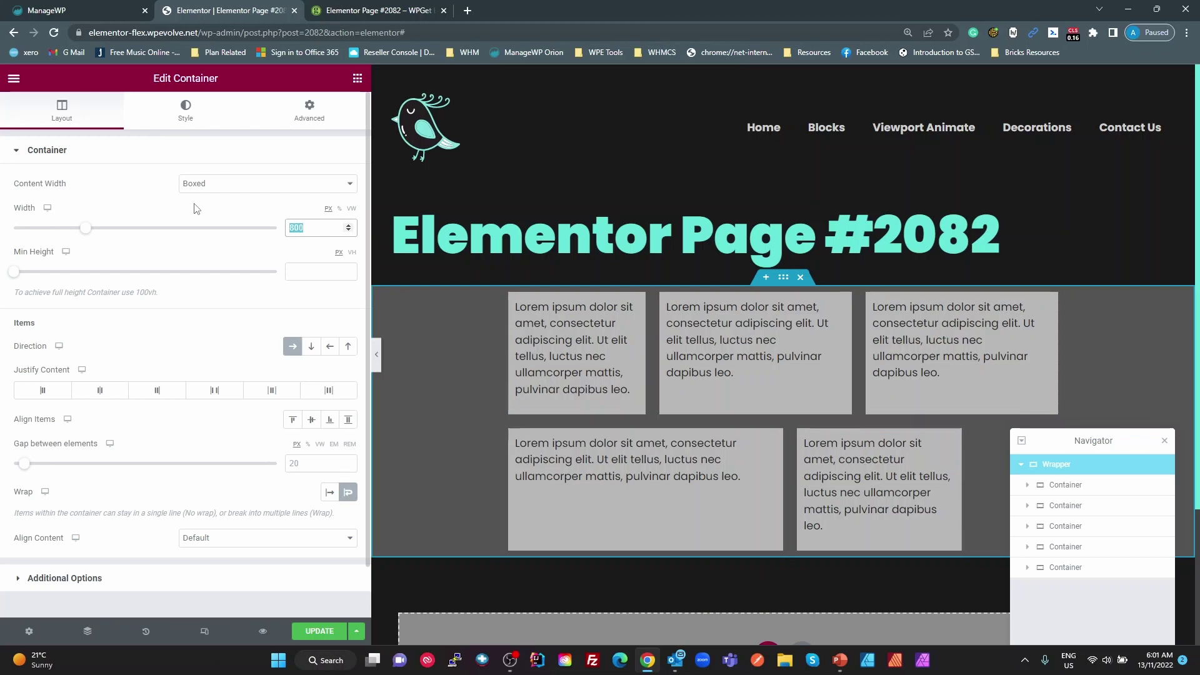
key(BackSpace)
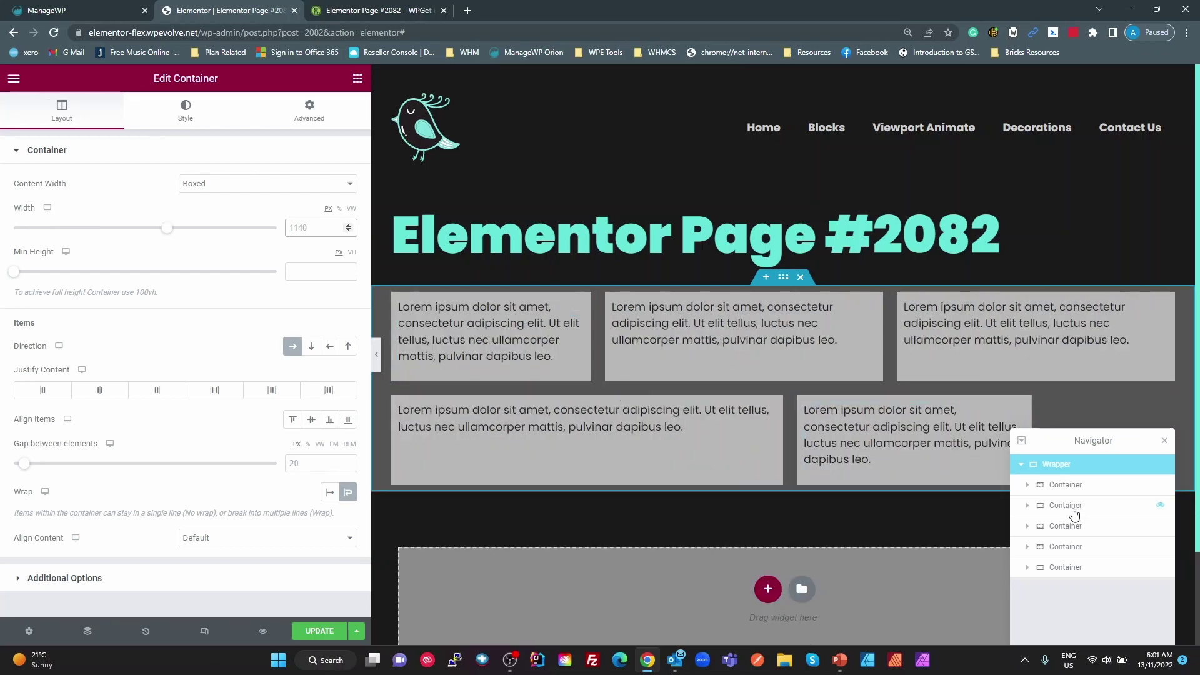
- Set the widths of the second and third containers to 20%
click(1058, 492)
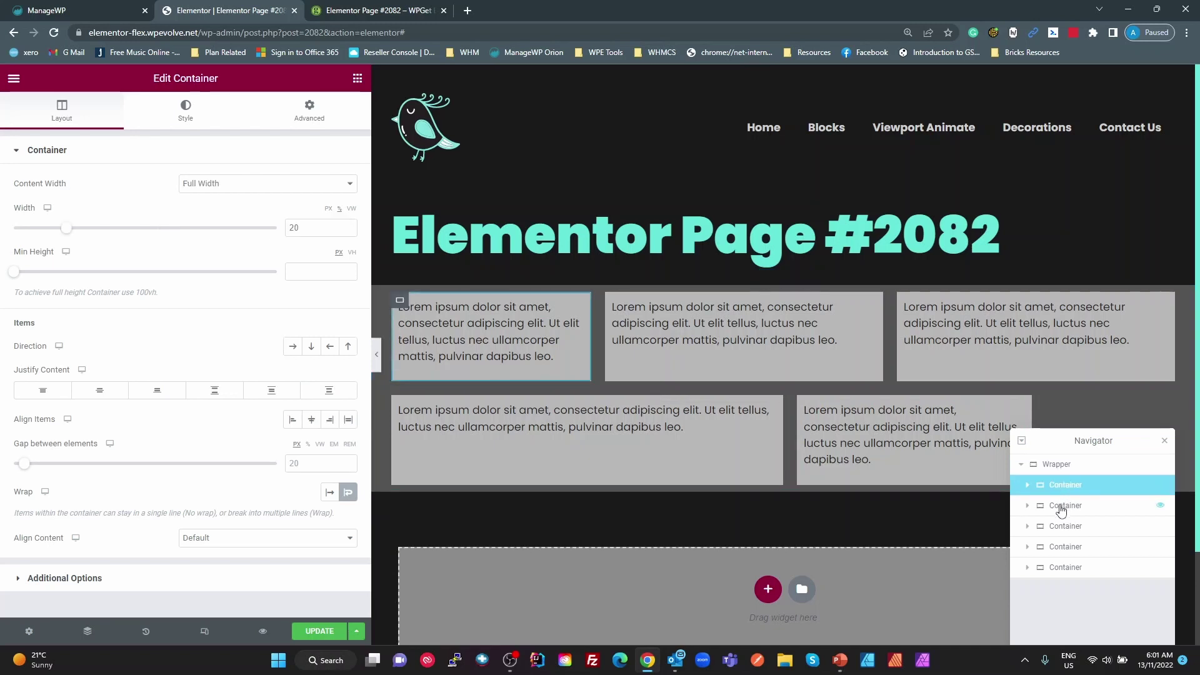
click(1062, 498)
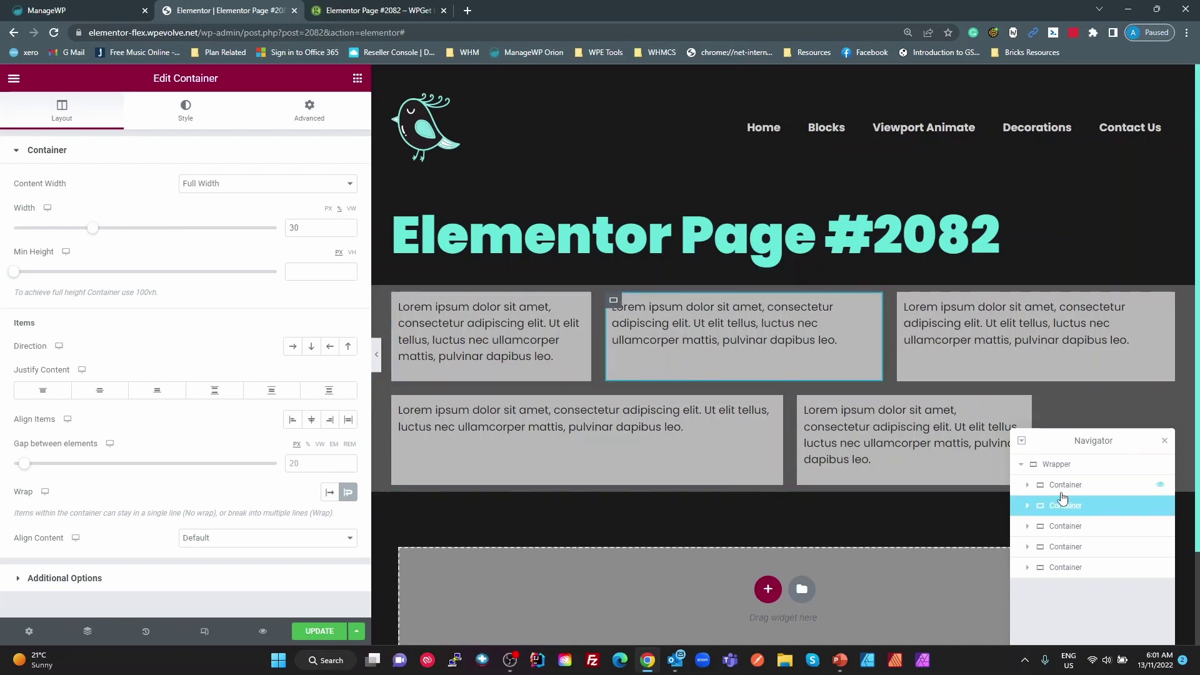
click(1062, 484)
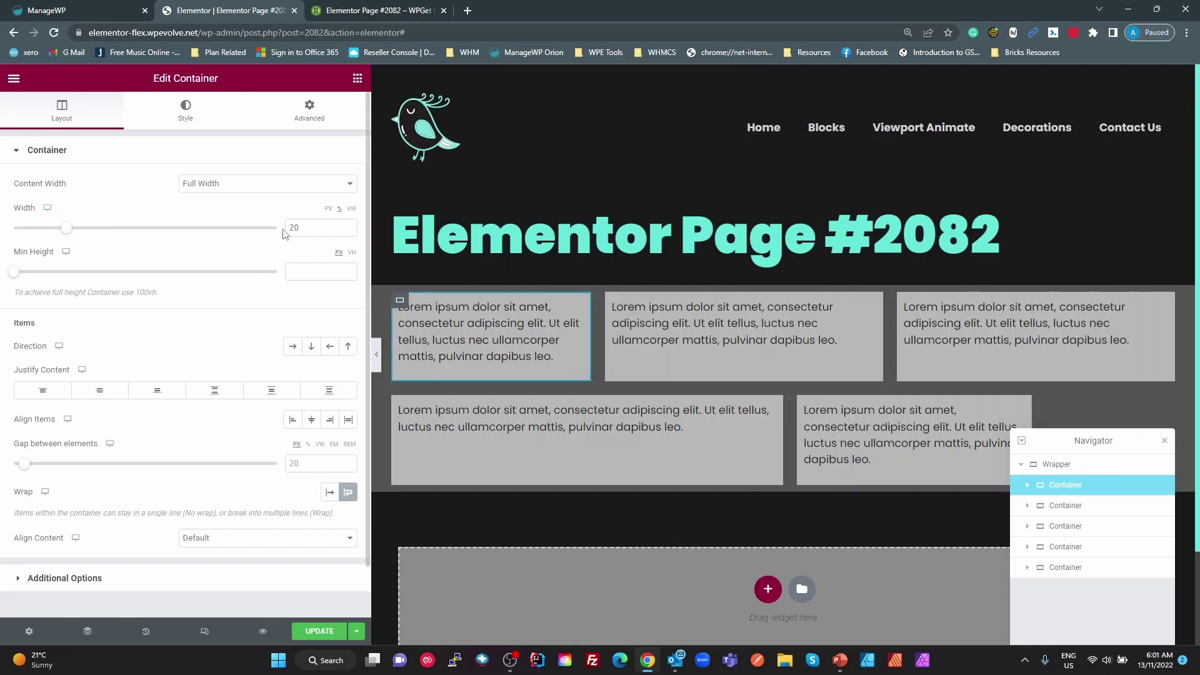
click(1068, 507)
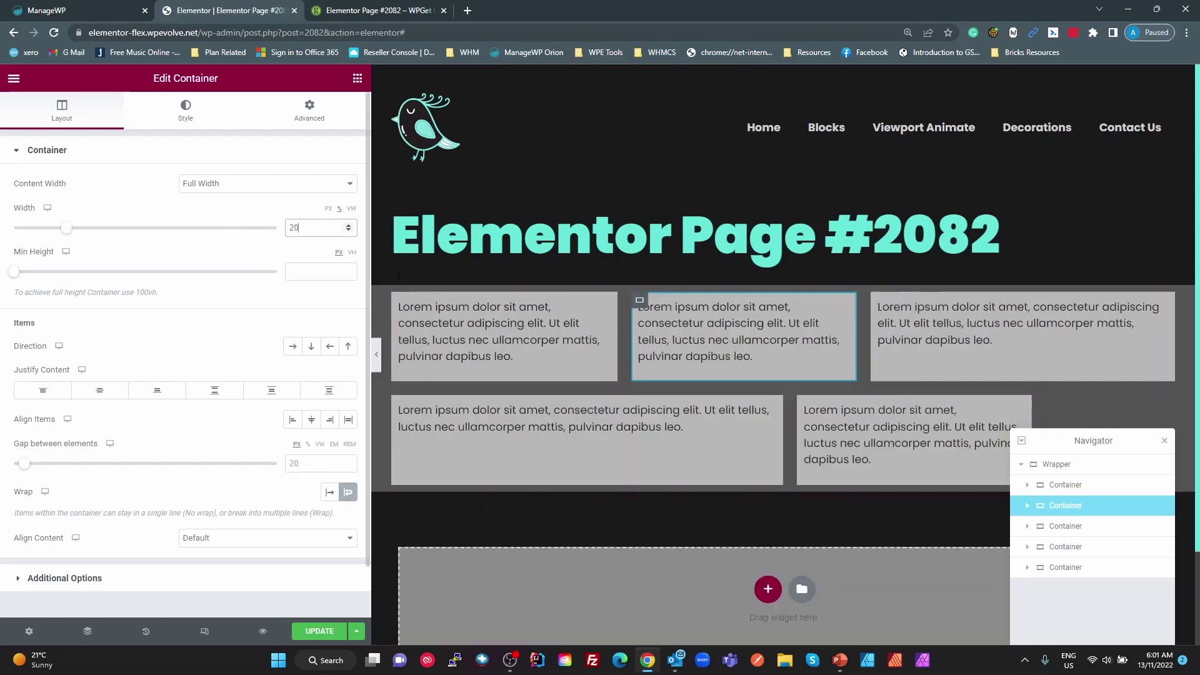
click(1066, 527)
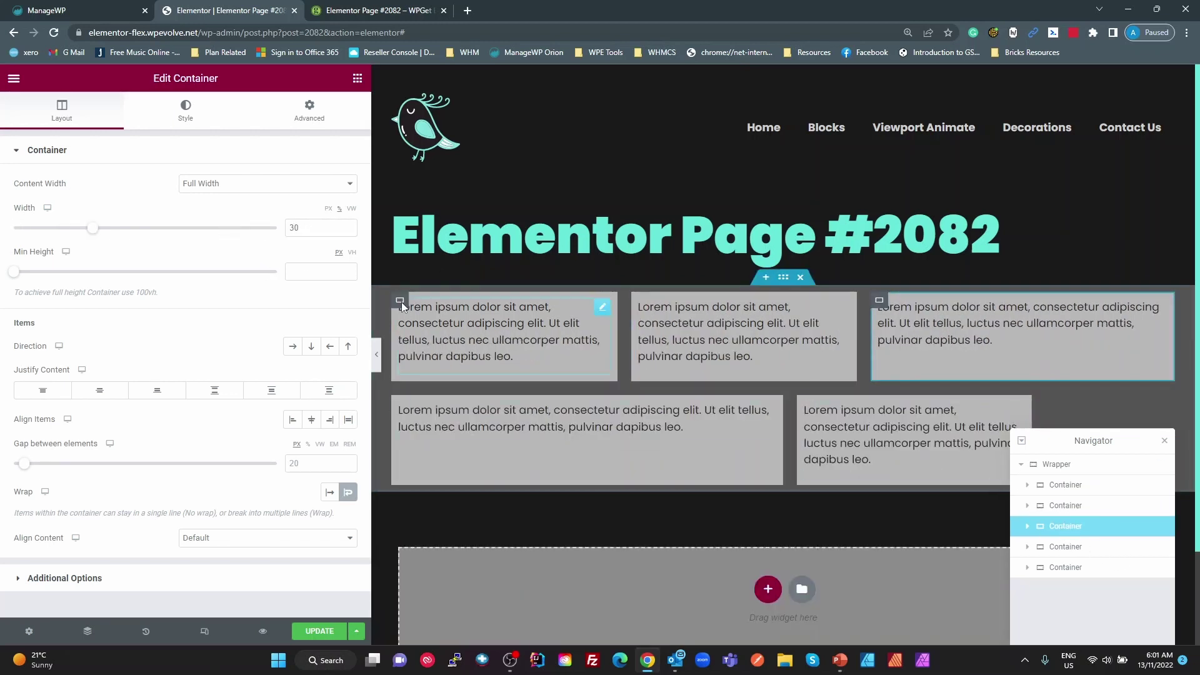
double_click(297, 227)
text(20)
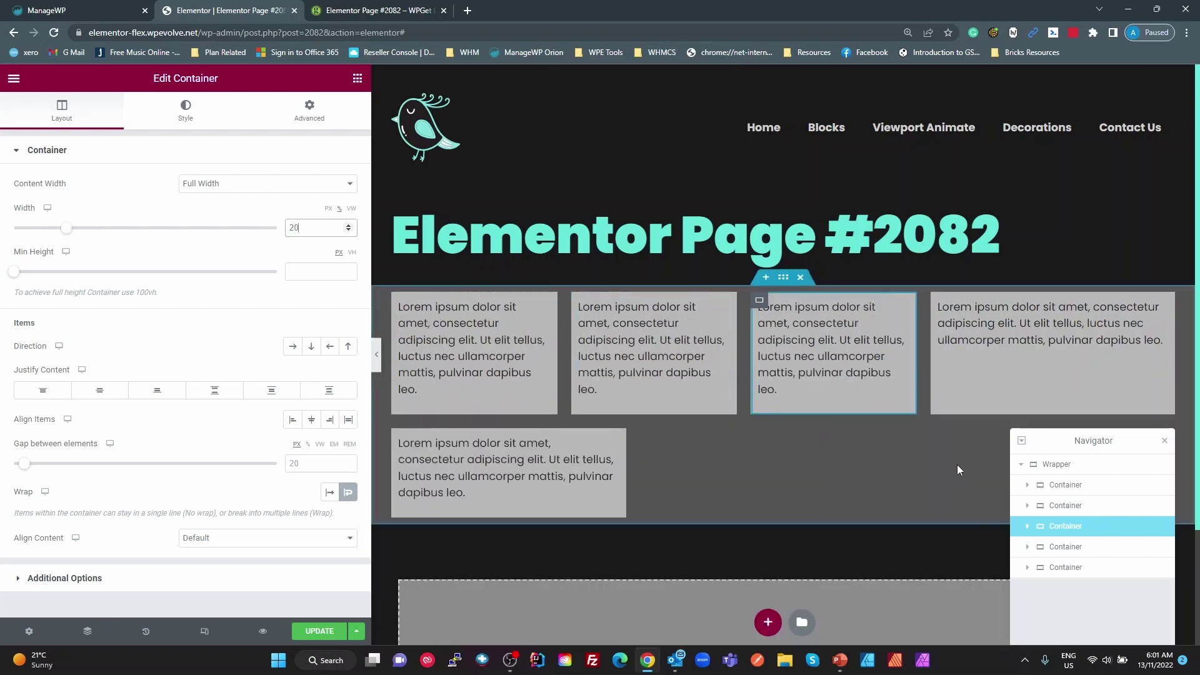
- Set the widths of the fourth and fifth containers to 20%
click(1066, 546)
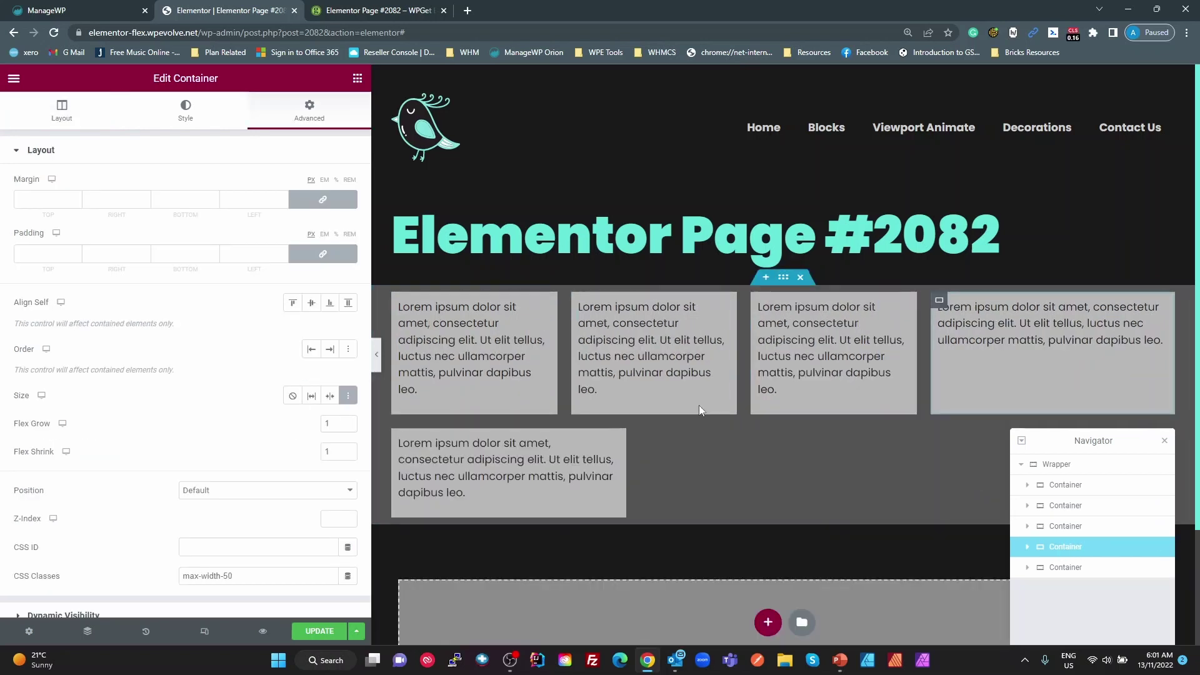
click(61, 111)
double_click(299, 228)
text(20)
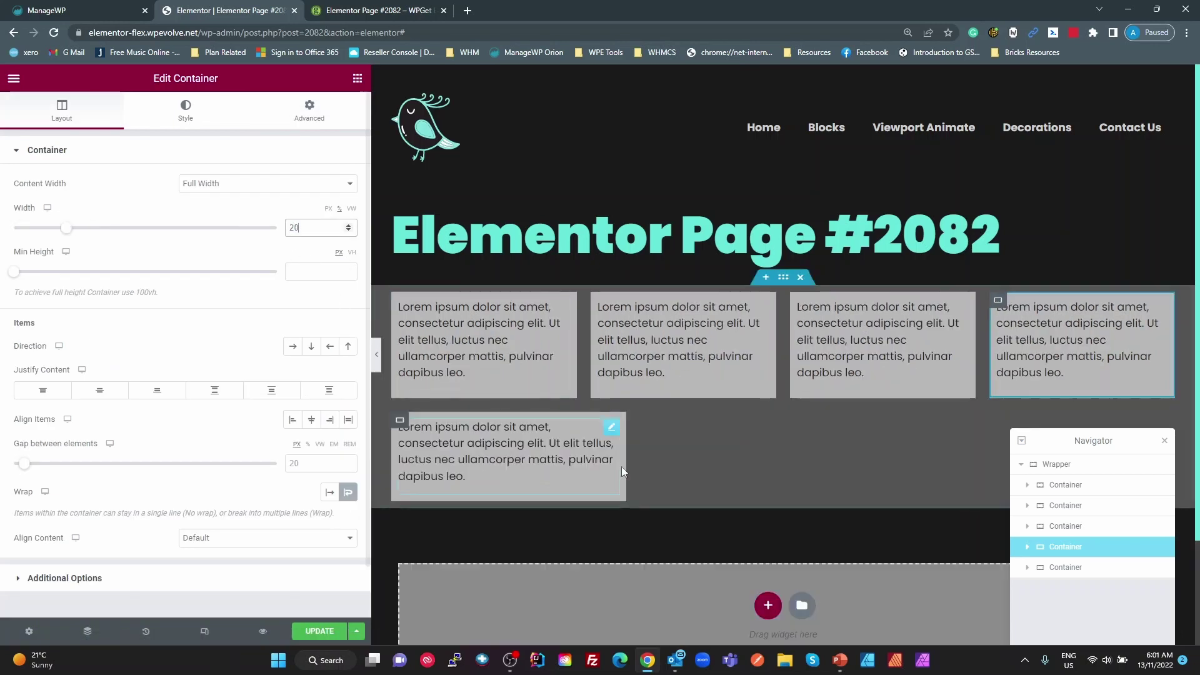
click(1076, 567)
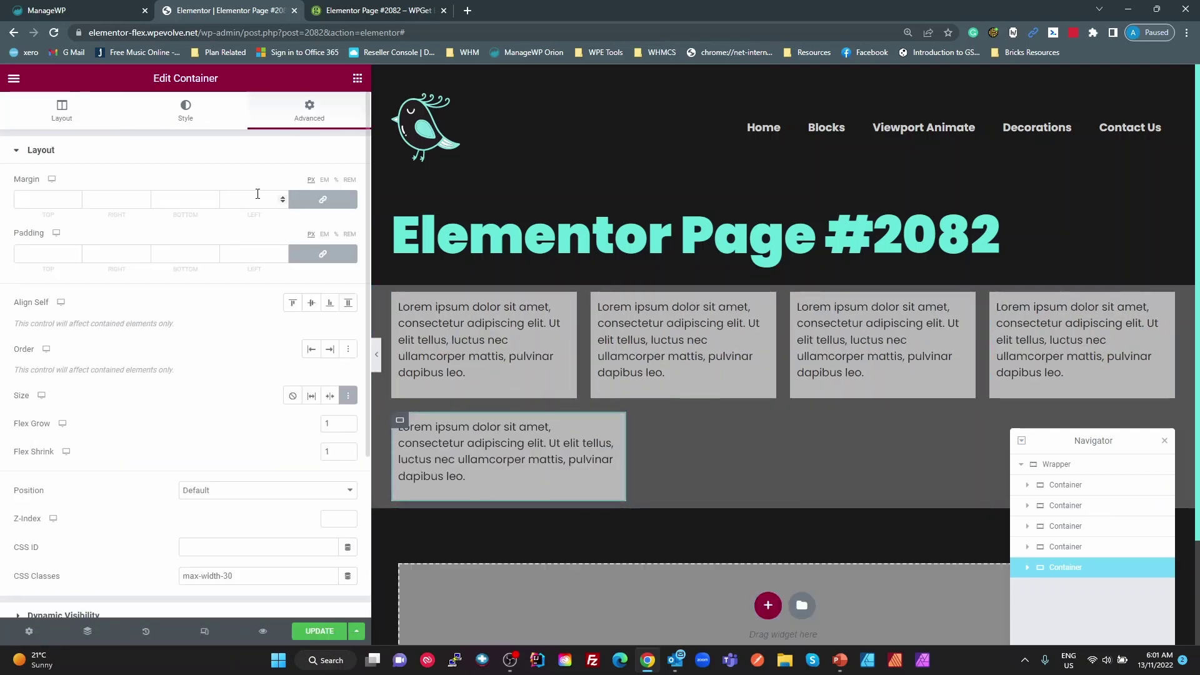
click(61, 111)
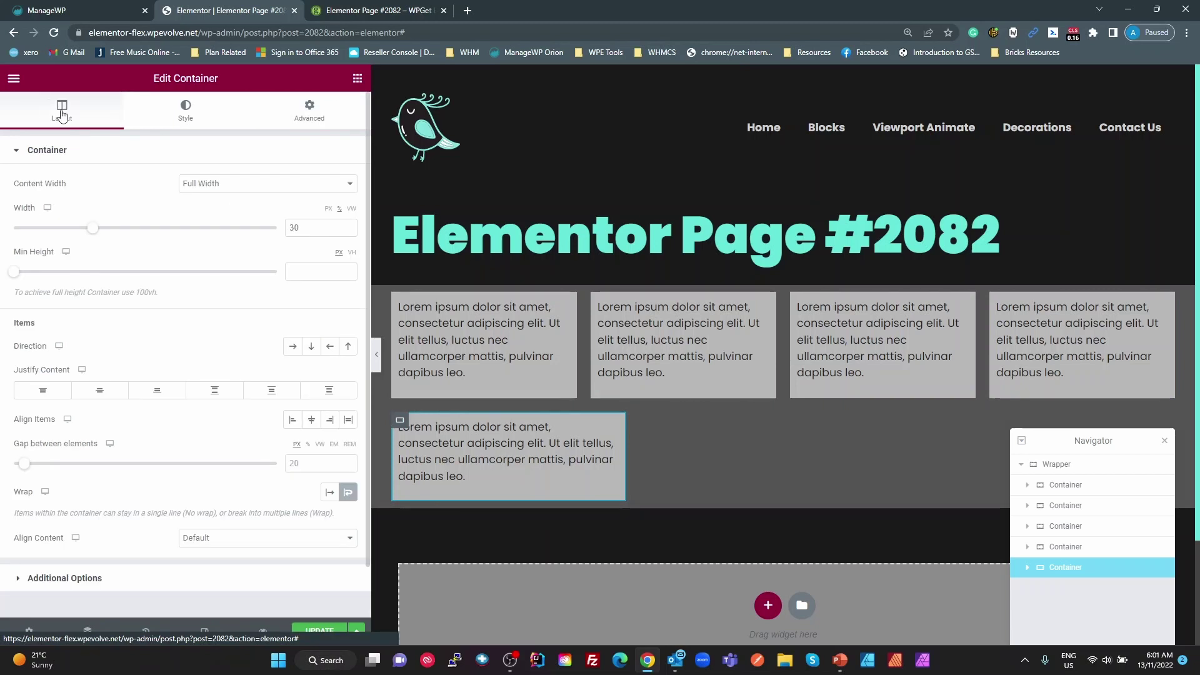
double_click(299, 228)
text(20)
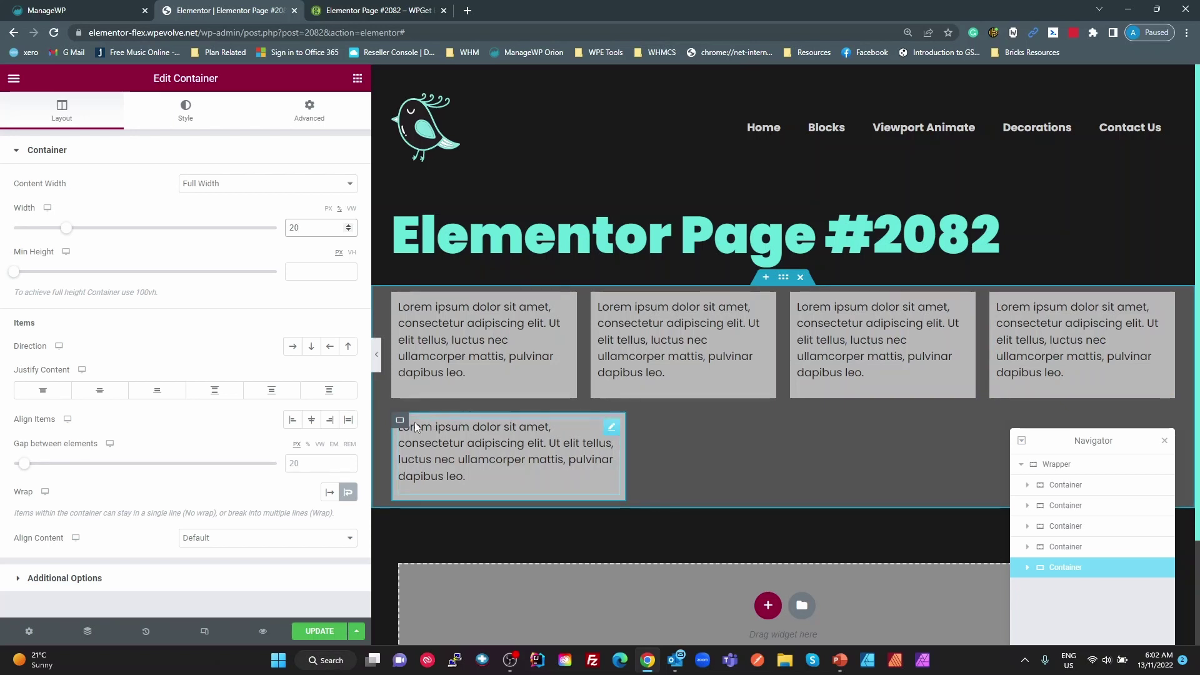
- Change the fifth container's CSS class to max-width-50 and update the page
click(398, 423)
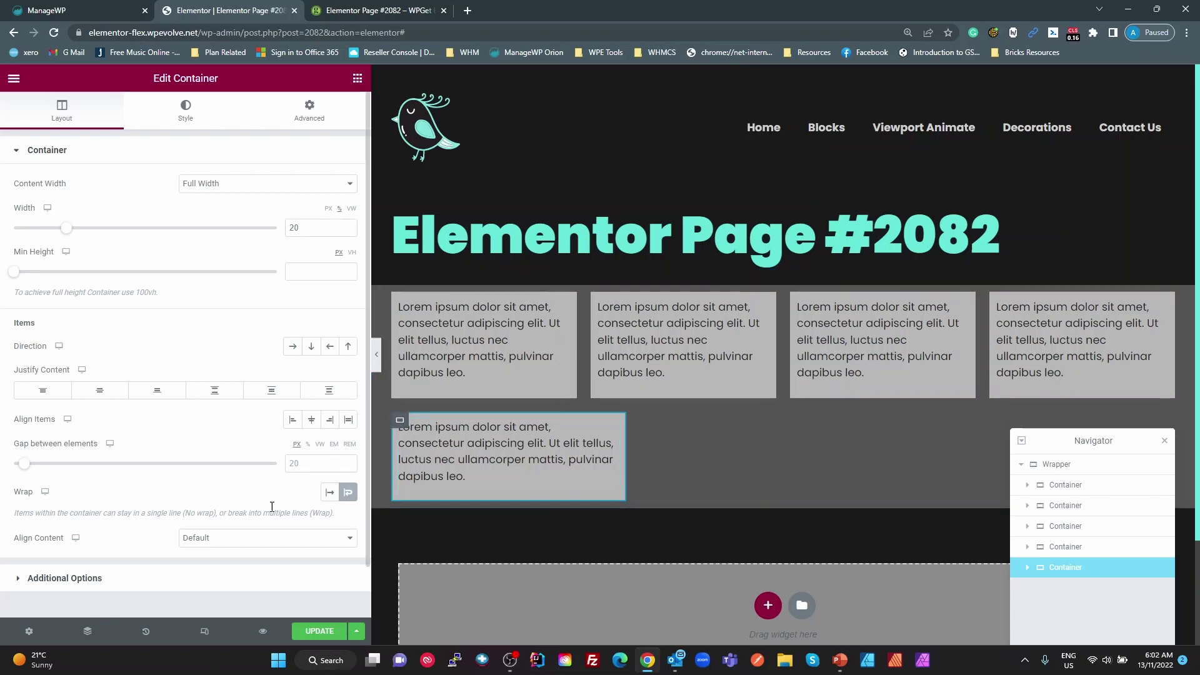
click(309, 111)
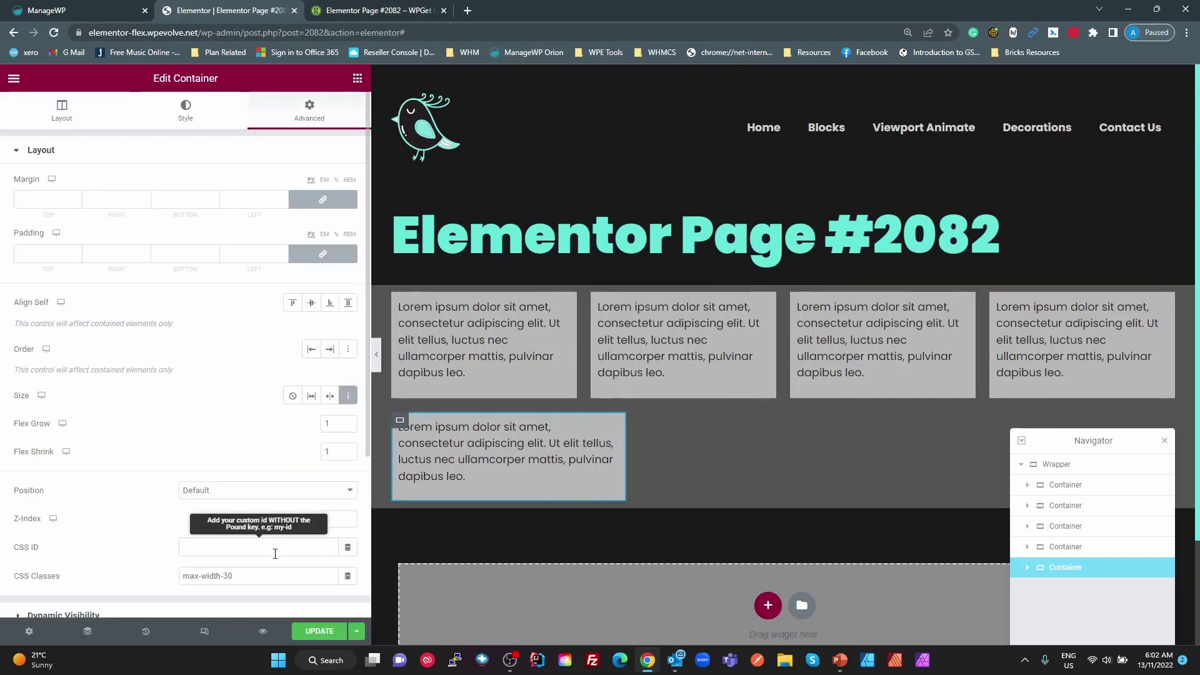
drag(223, 575, 248, 579)
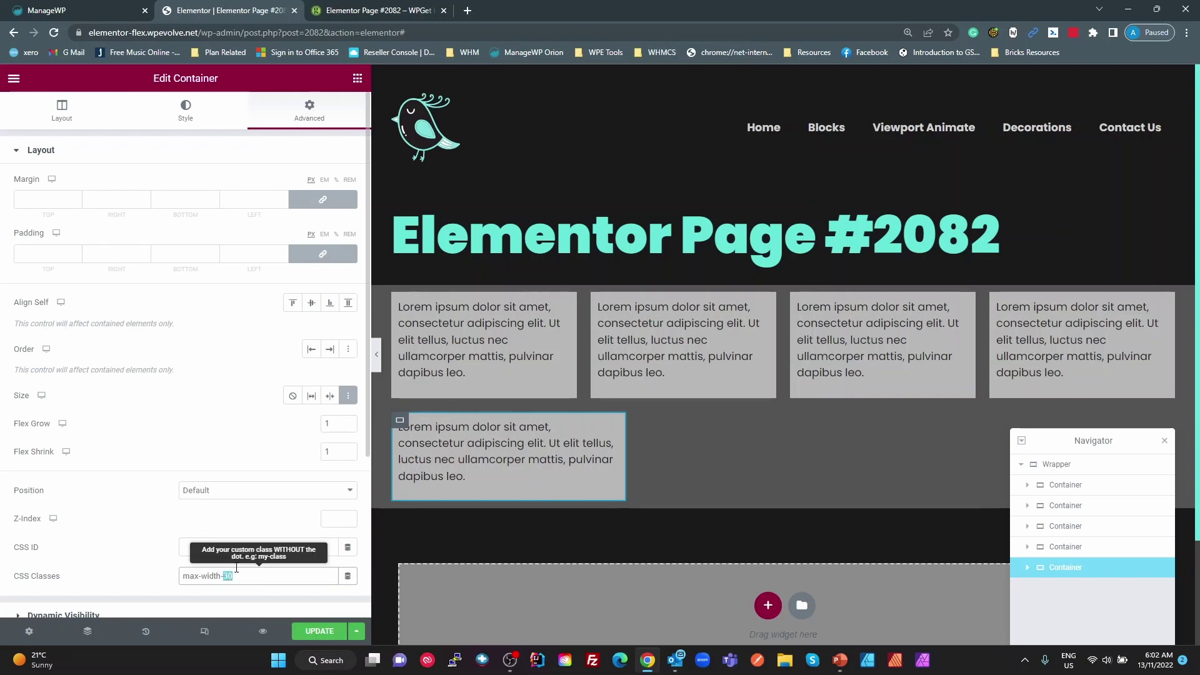
text(50)
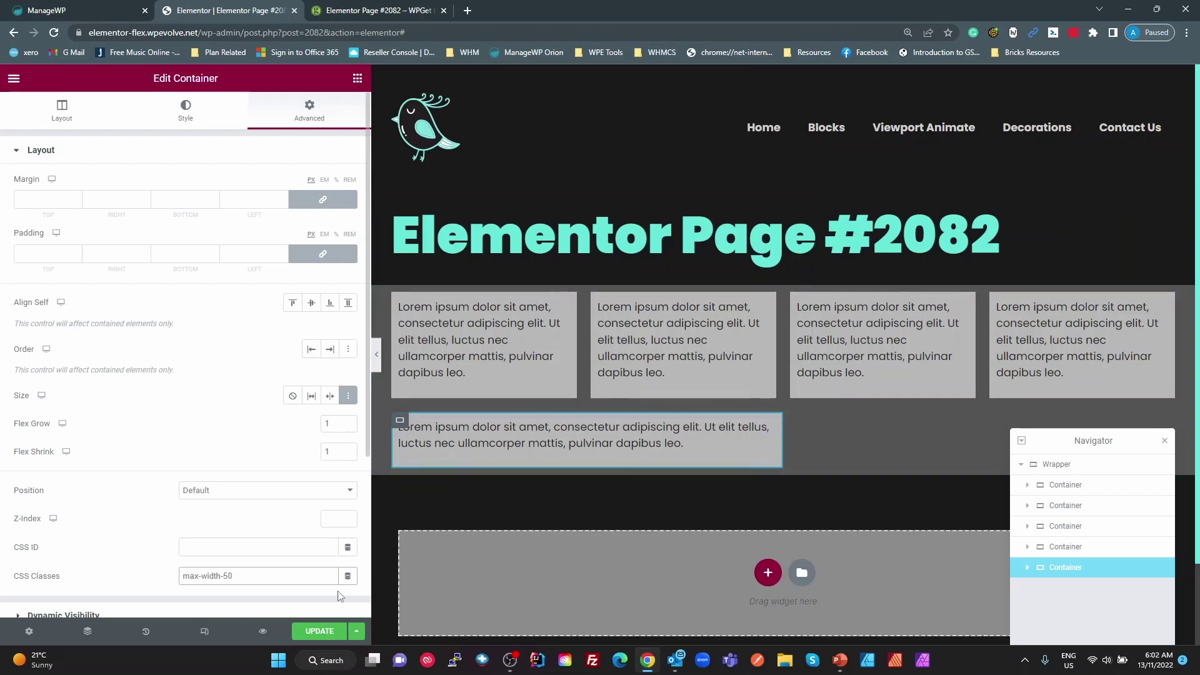
click(320, 630)
- Reload the published page, widen the responsive preview to 1462 px, and inspect how the five containers wrap
click(394, 15)
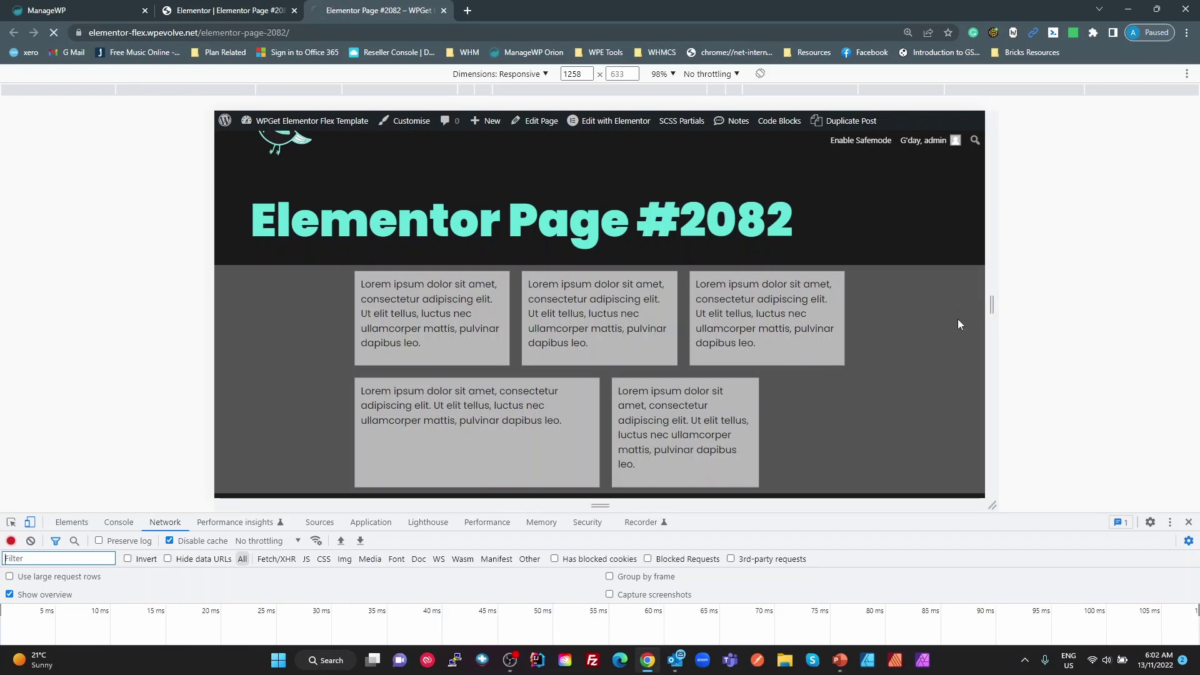
key(ctrl+r)
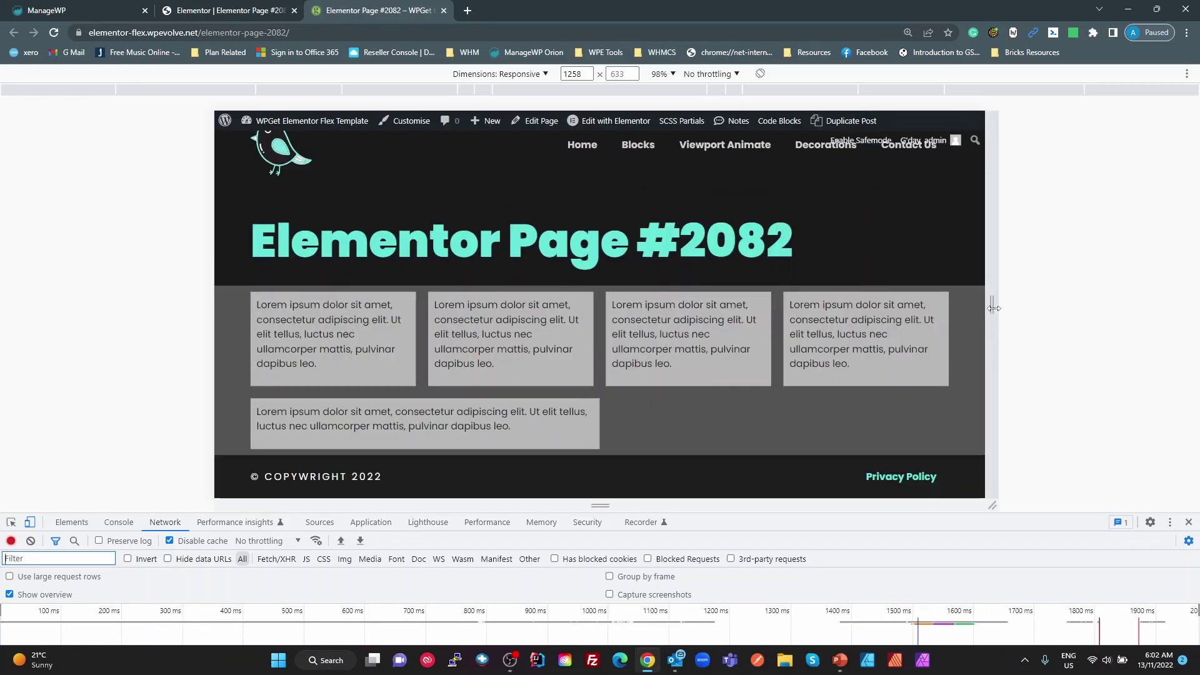
drag(991, 305, 1054, 305)
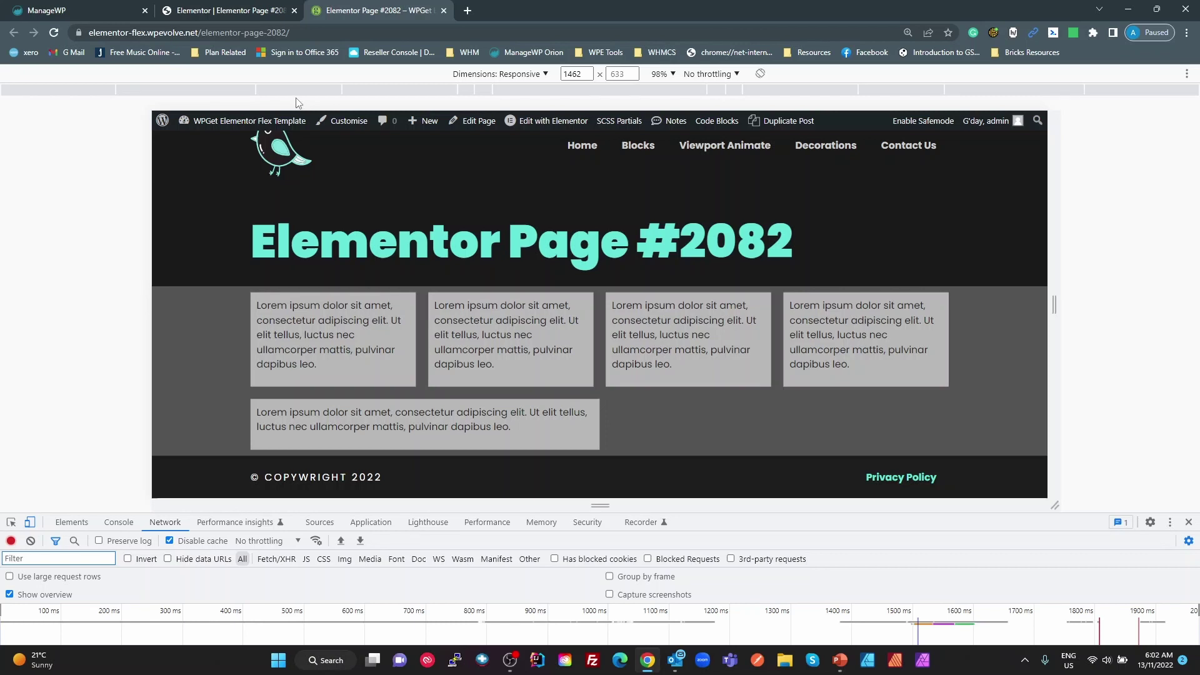
- Return to the Elementor editor and review the Wrapper's content width options, keeping Boxed selected
click(246, 19)
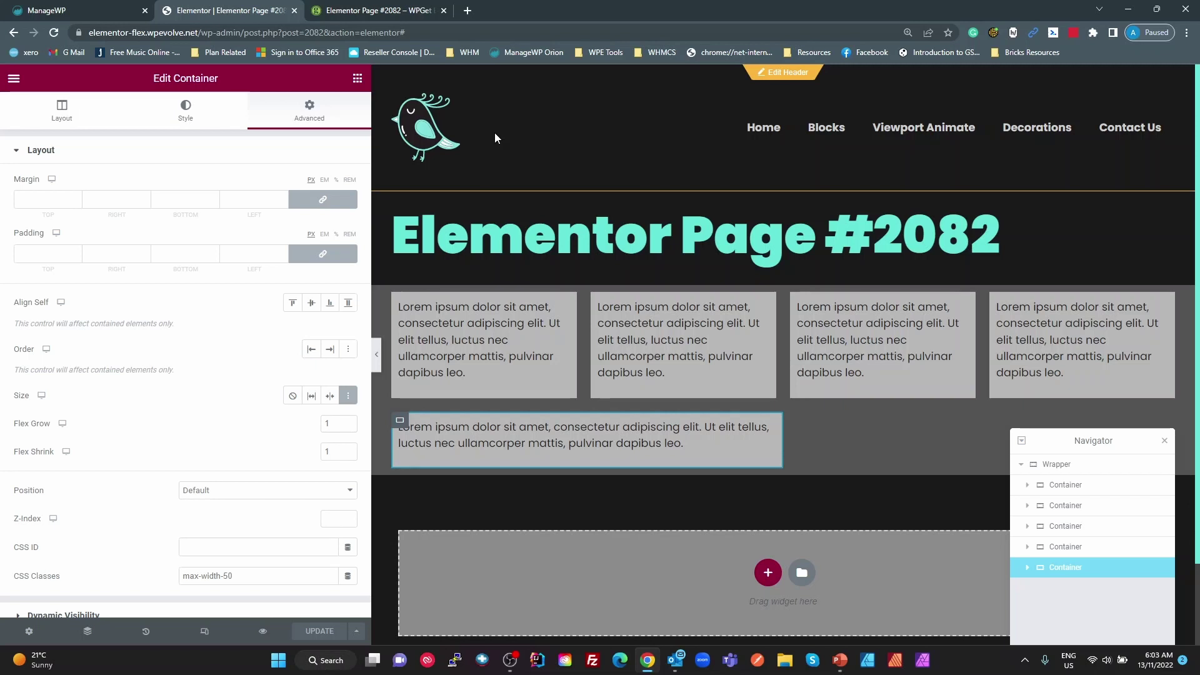
click(1067, 466)
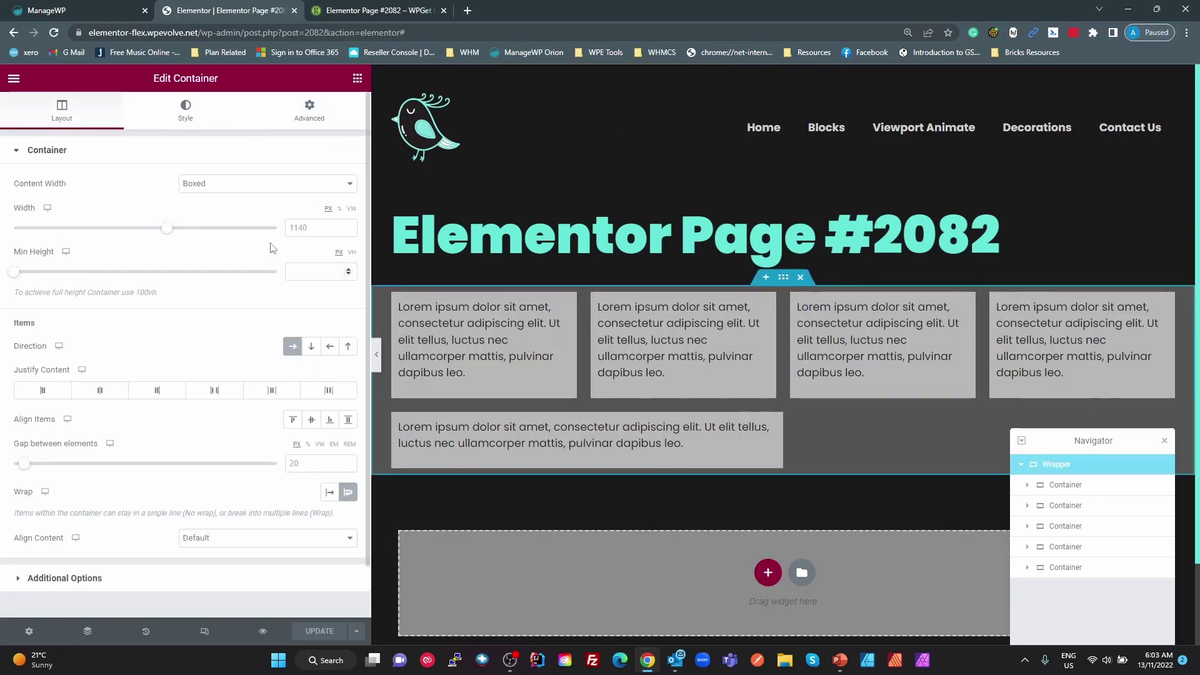
click(256, 186)
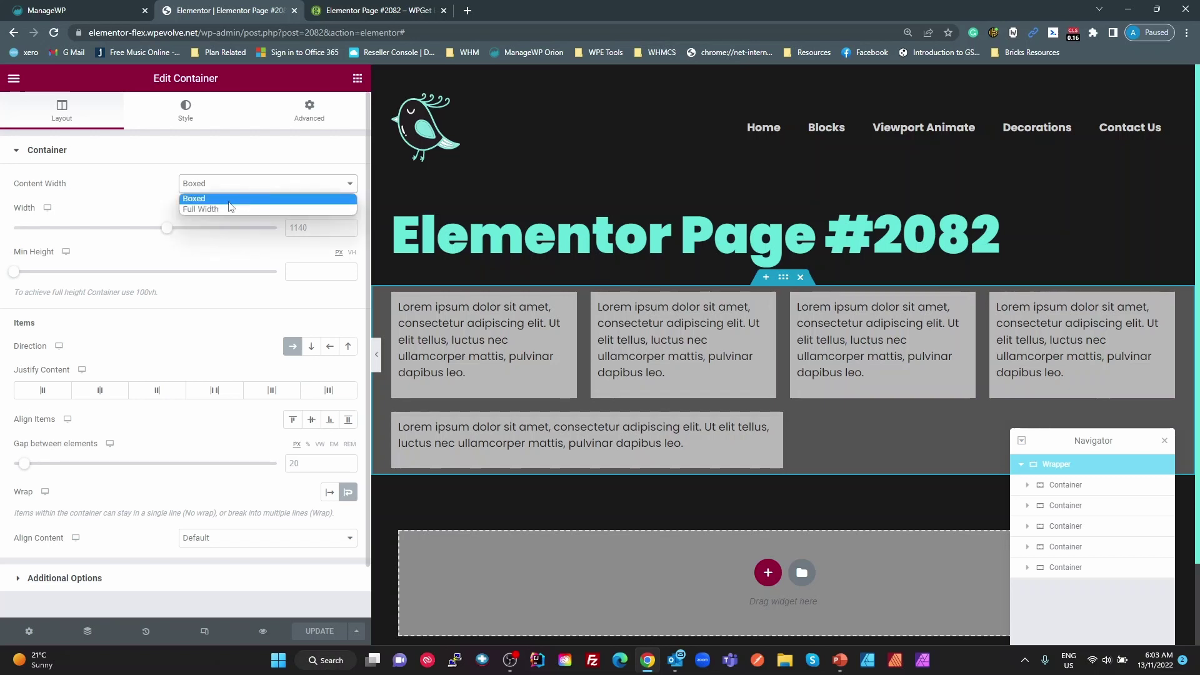
click(156, 218)
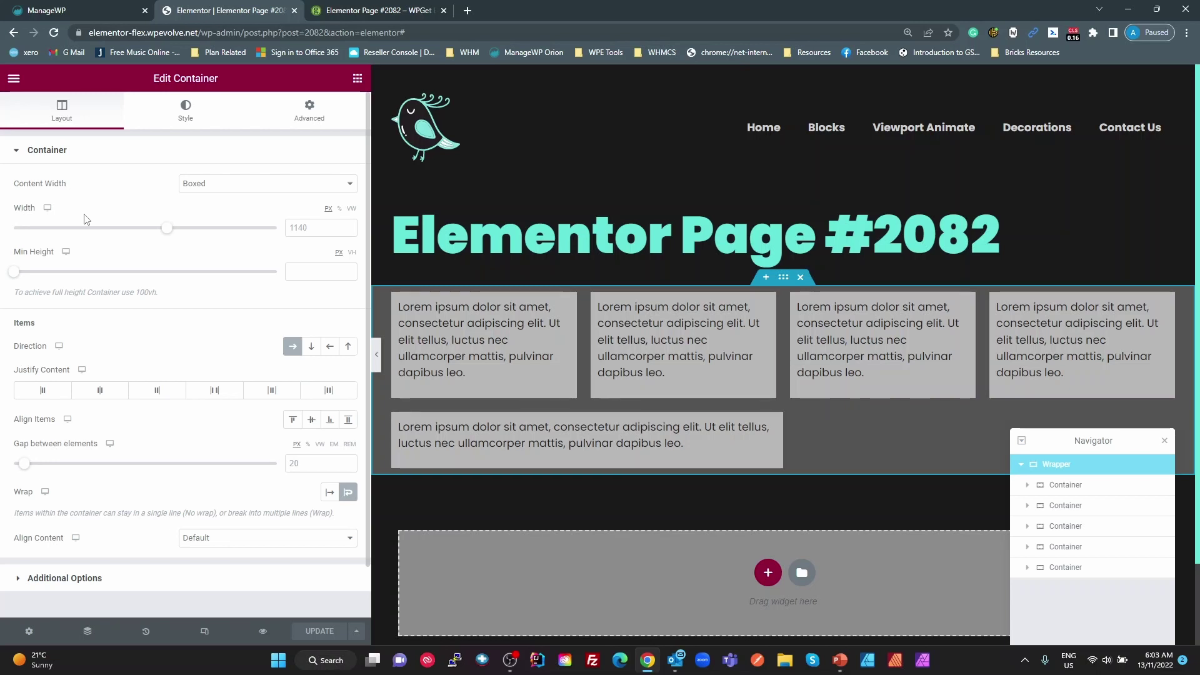
click(244, 183)
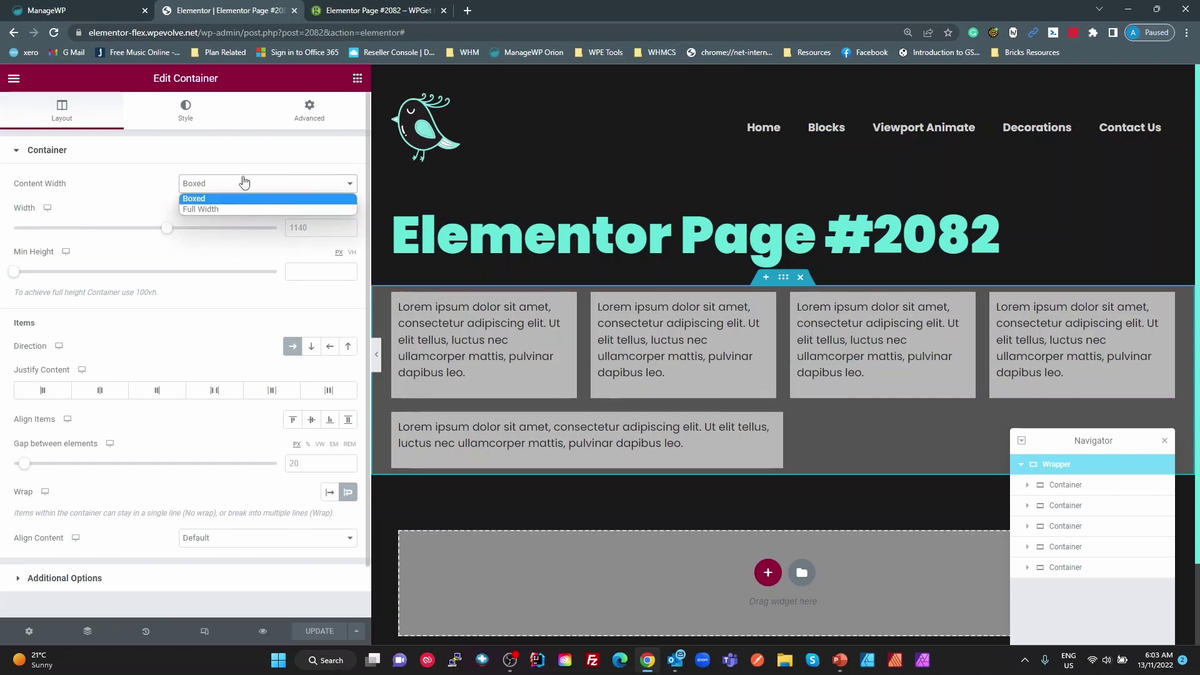
click(238, 160)
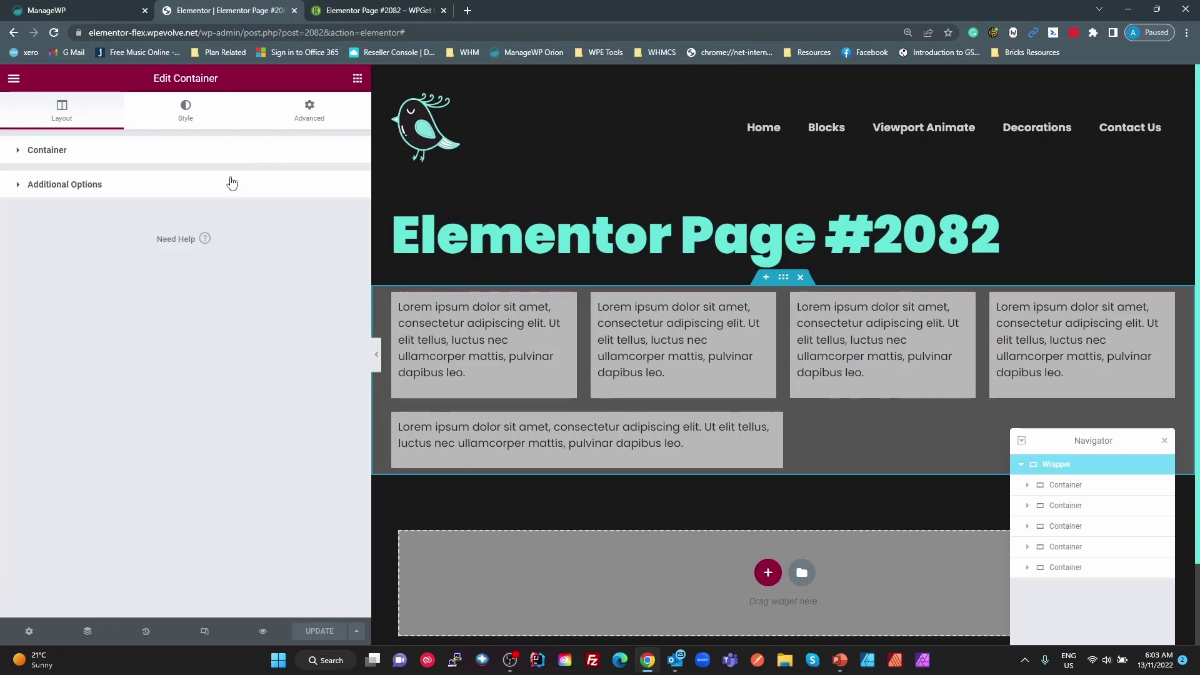
click(189, 165)
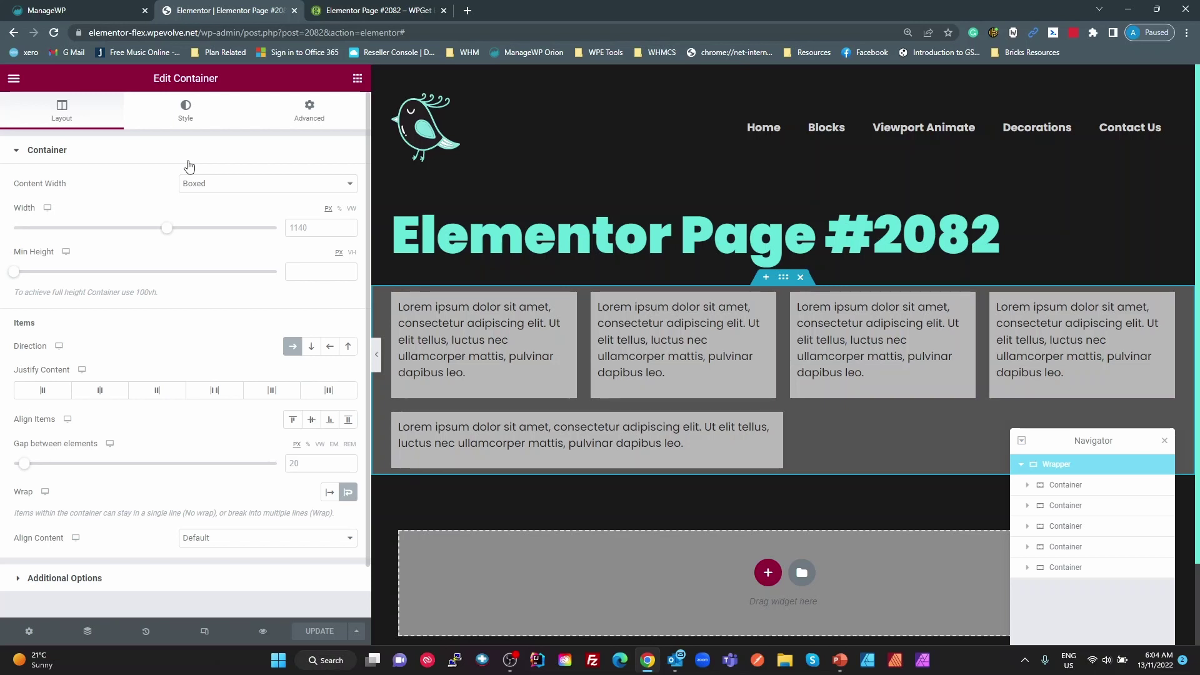
click(211, 184)
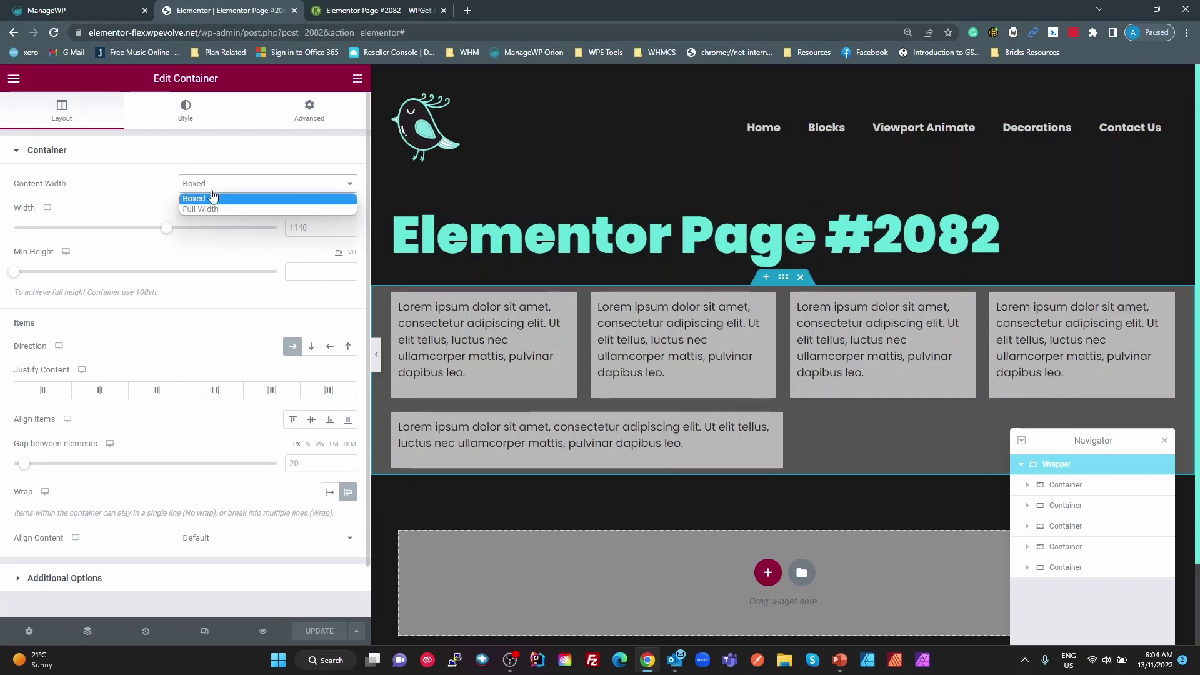
click(161, 174)
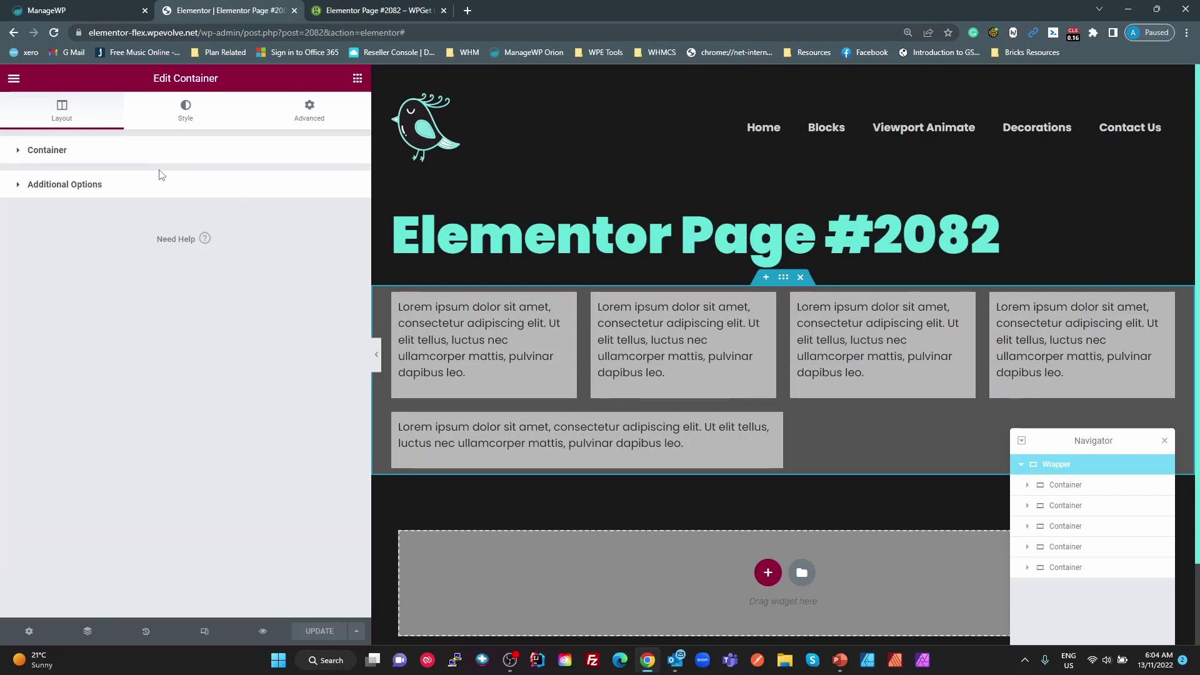
click(55, 153)
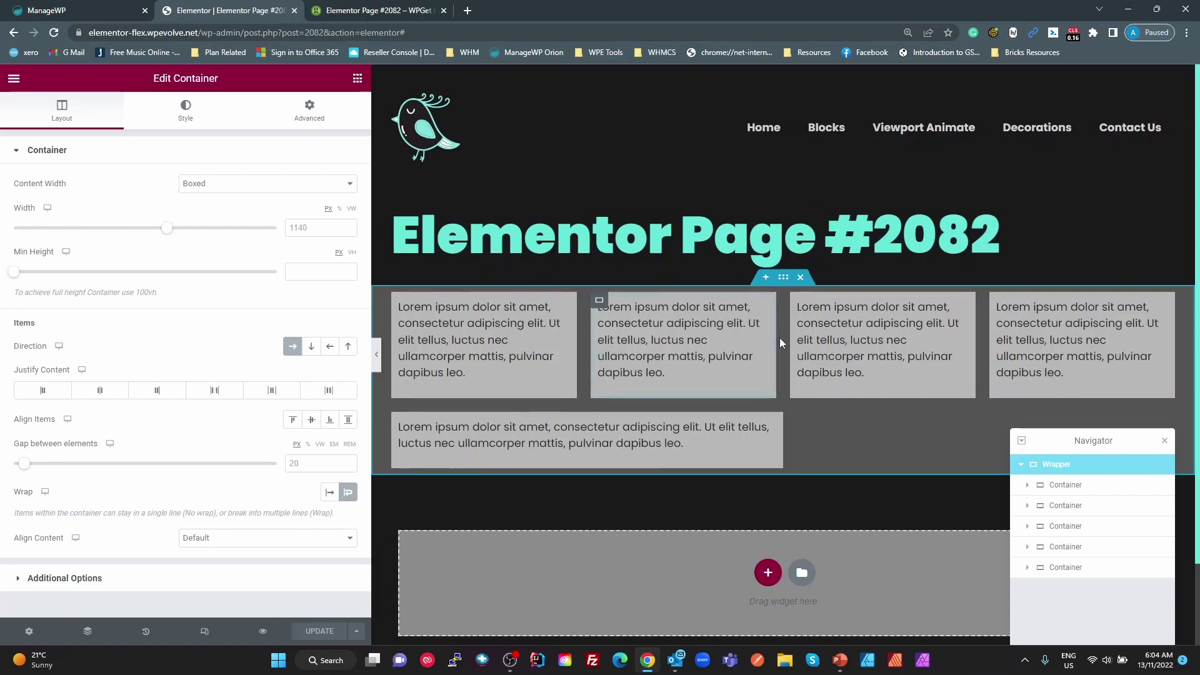
- Turn off wrapping on the Wrapper and set its Wrap option to No Wrap, toggling it to compare the effect
click(348, 498)
click(348, 498)
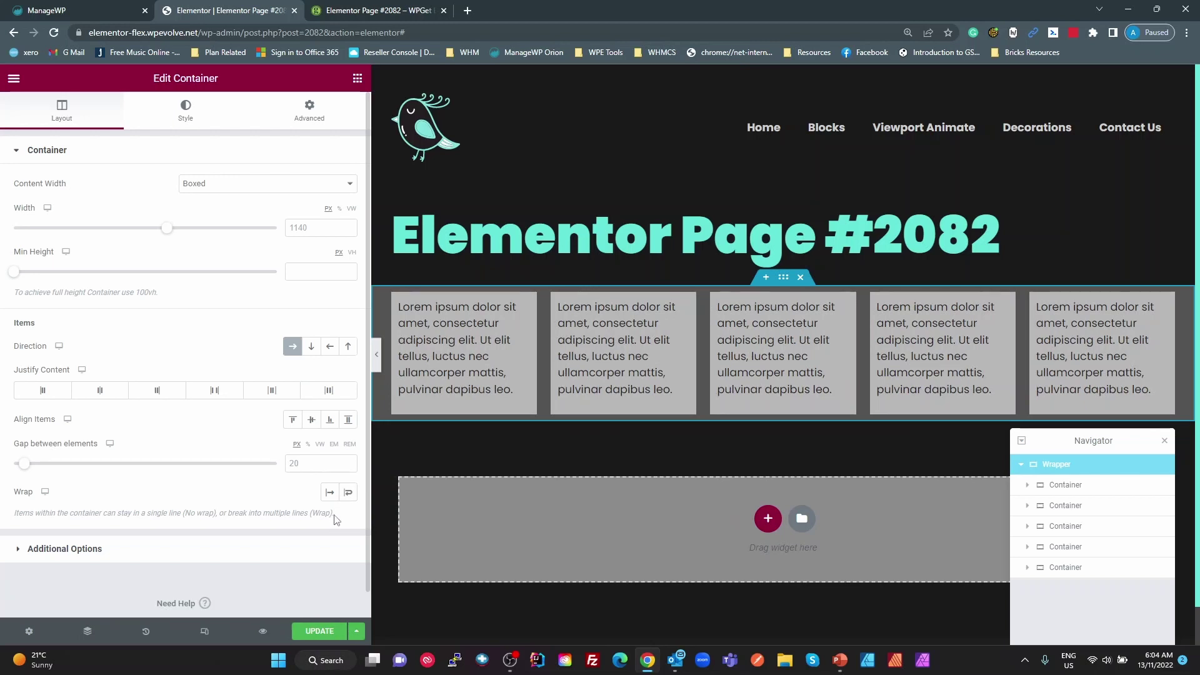
click(331, 493)
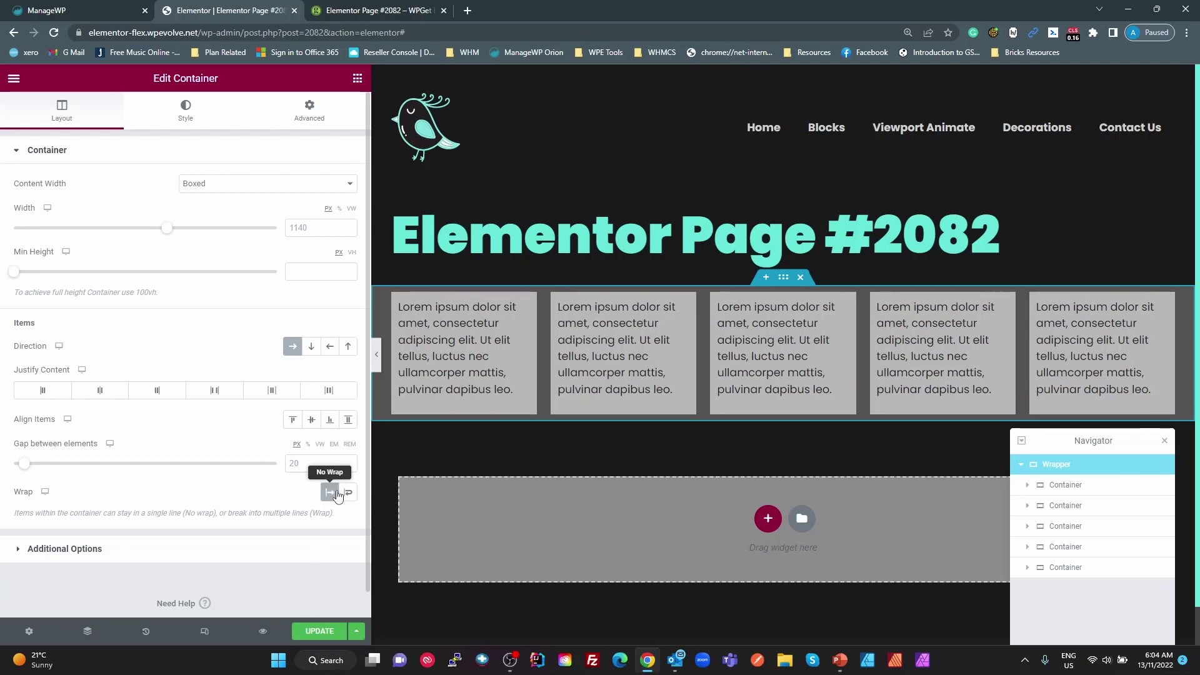
click(336, 493)
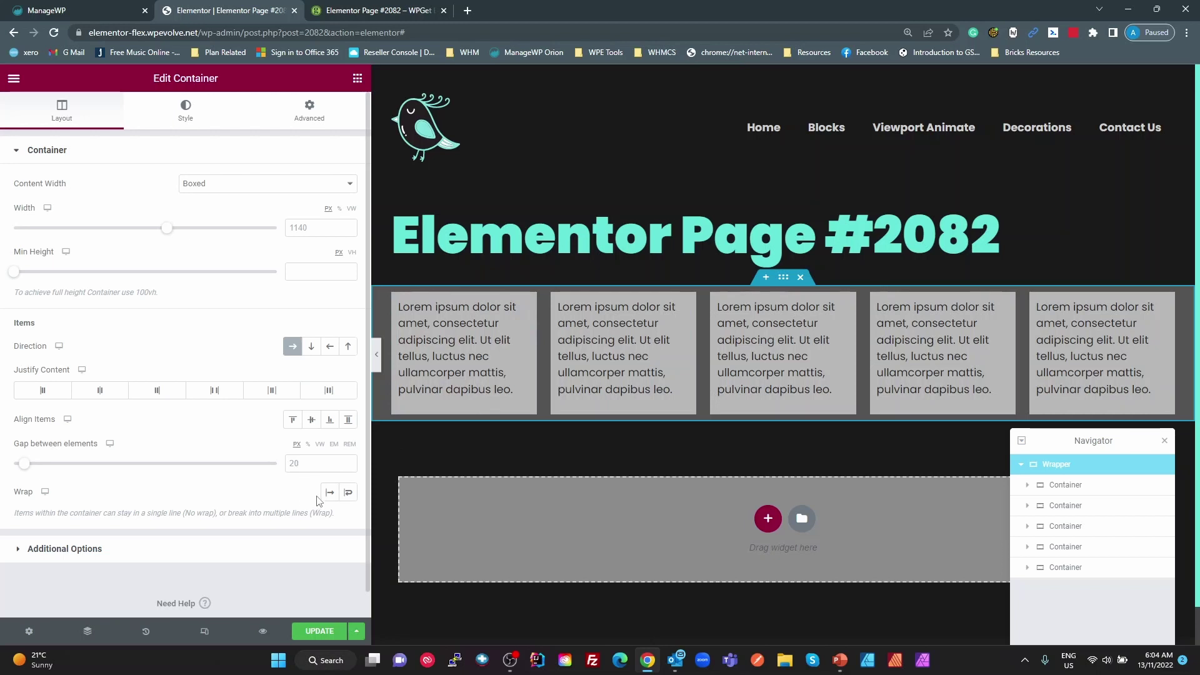
click(329, 493)
- Try the Wrapper with its row direction cleared, and restore Row - horizontal with No Wrap
click(311, 346)
click(293, 349)
click(293, 346)
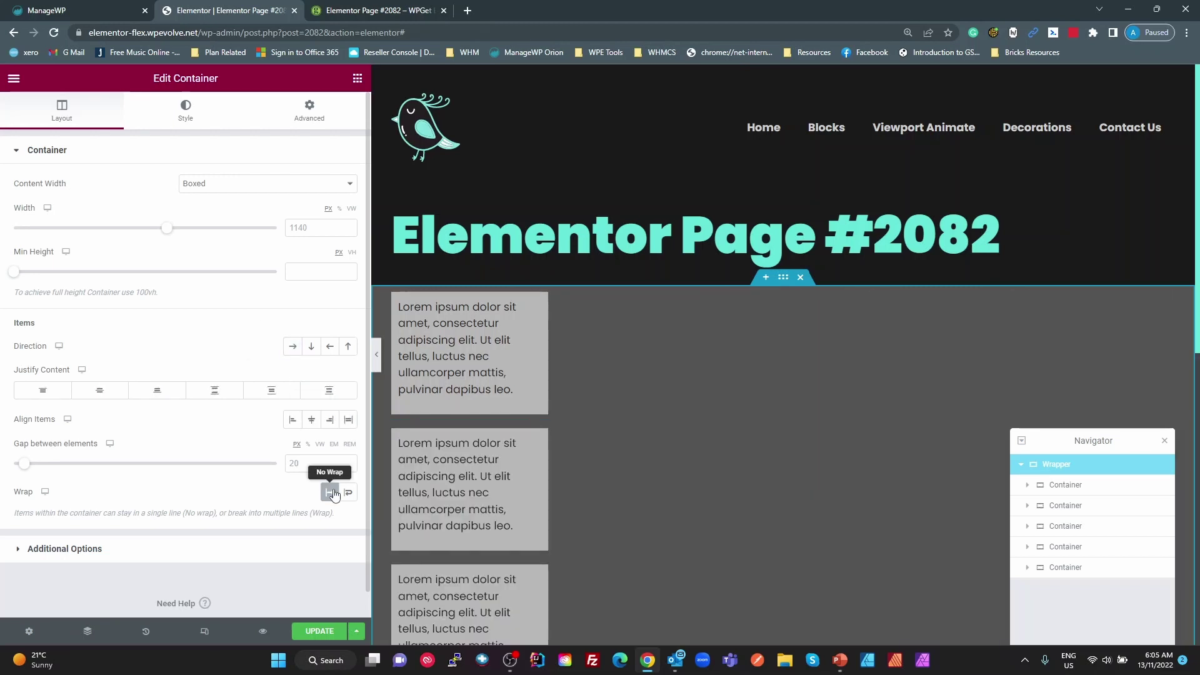
click(291, 347)
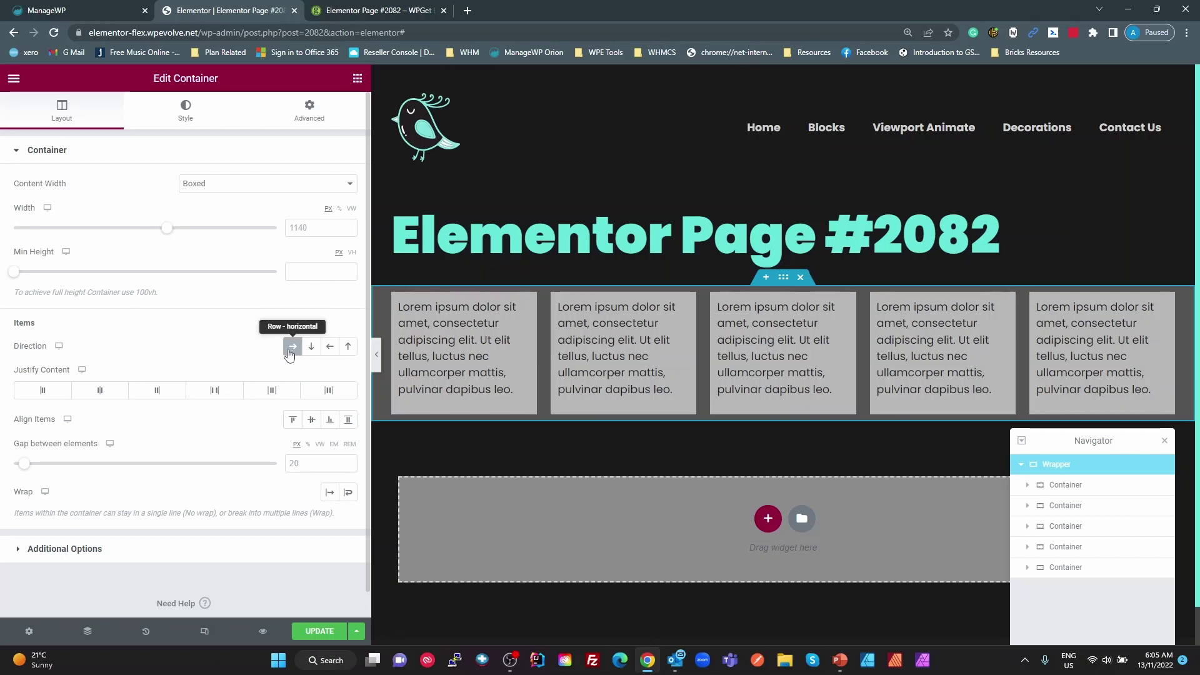
click(330, 494)
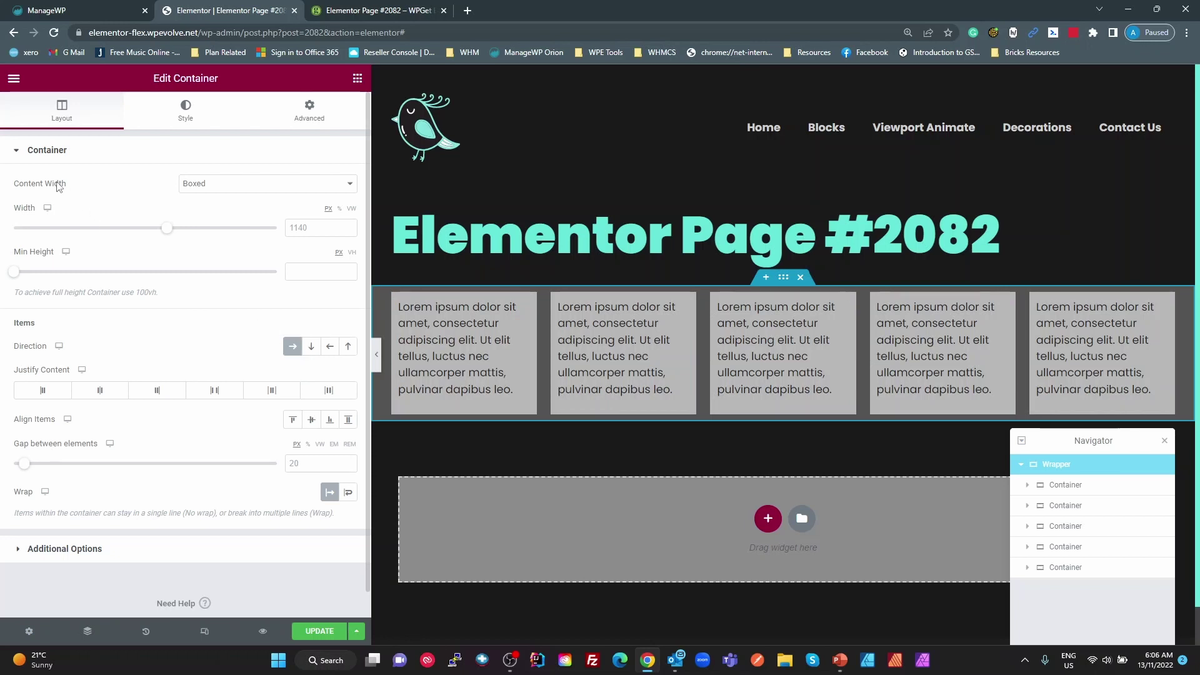
- Examine the Wrapper's Align Self, Order and Size controls in its advanced settings and compare them with its container layout options
click(57, 155)
click(57, 157)
click(311, 116)
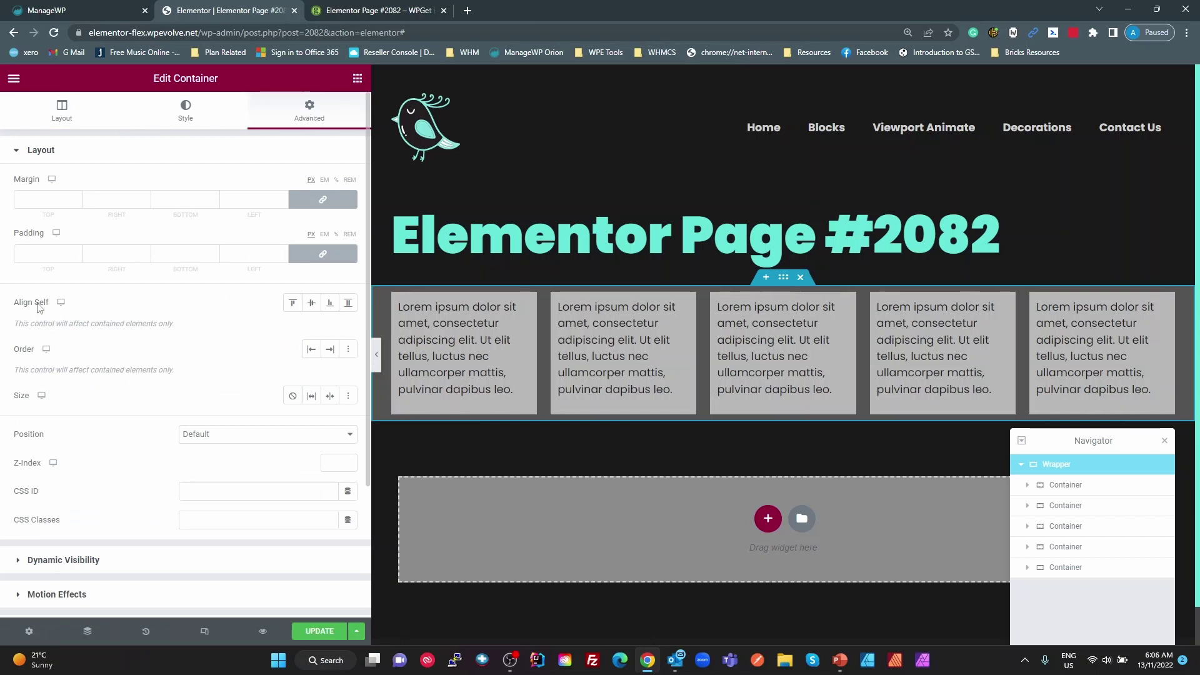
drag(11, 302, 121, 397)
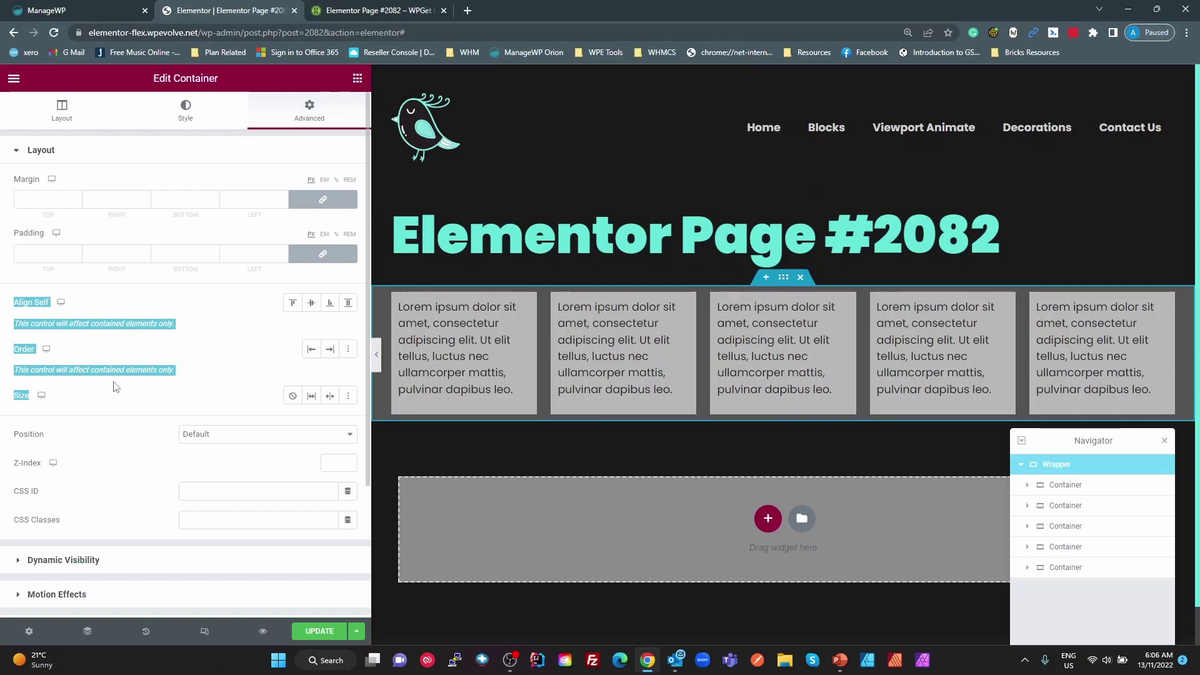
click(113, 384)
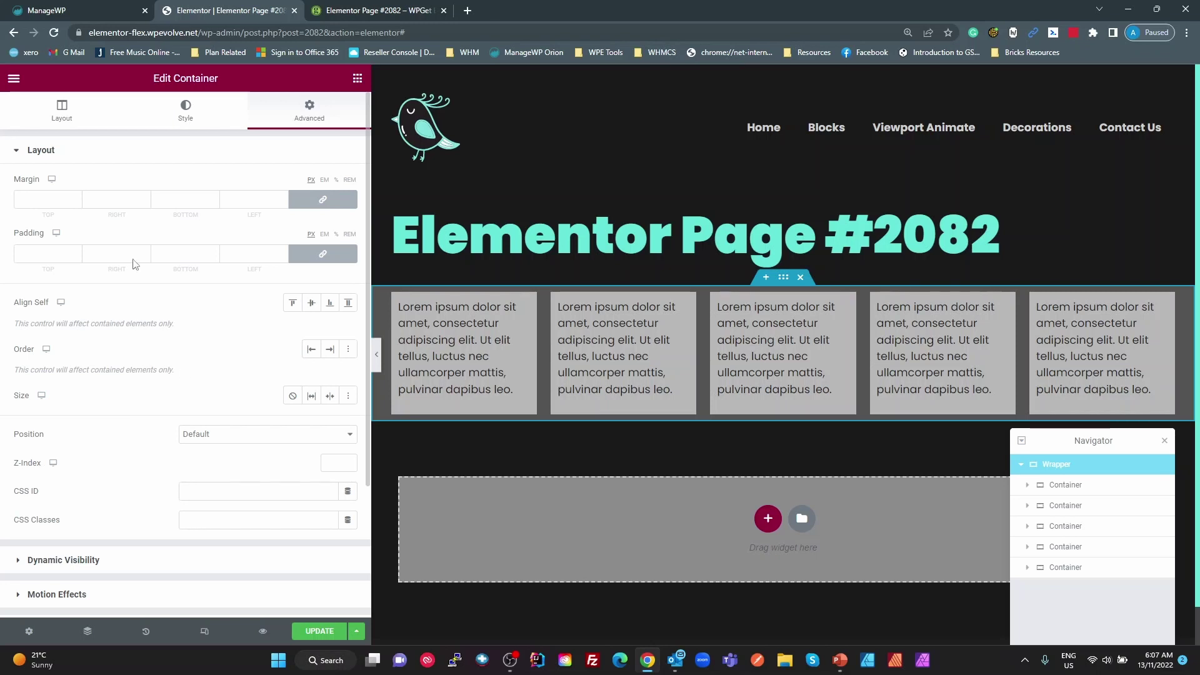
click(57, 120)
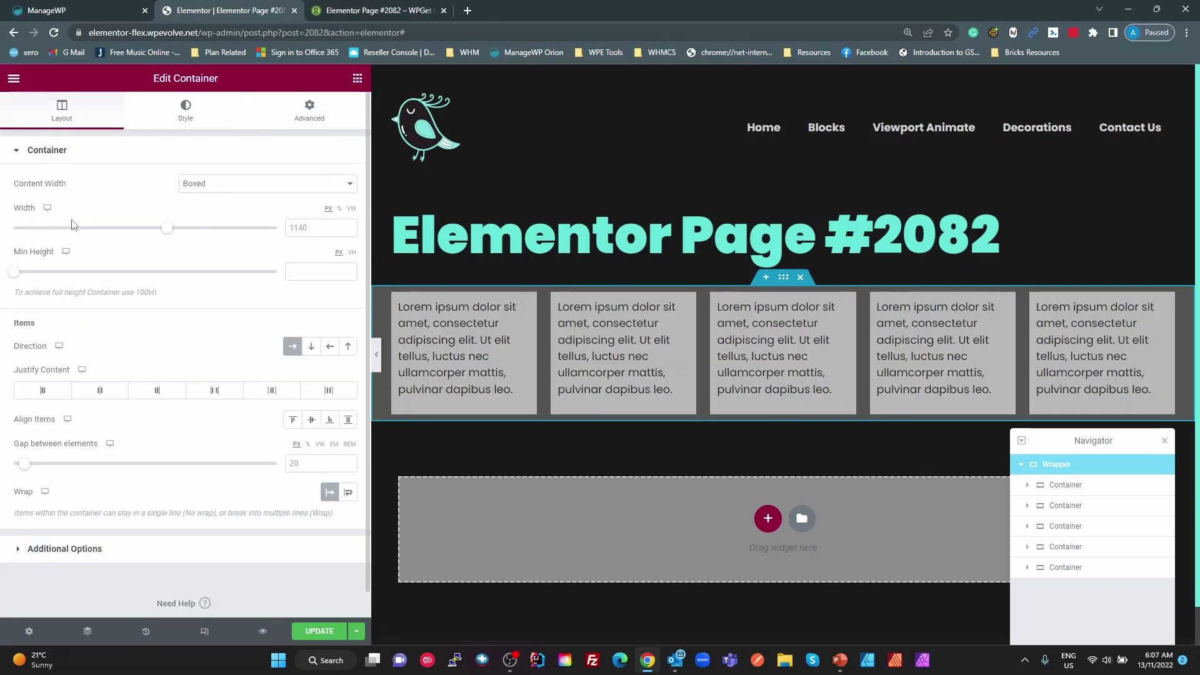
click(308, 111)
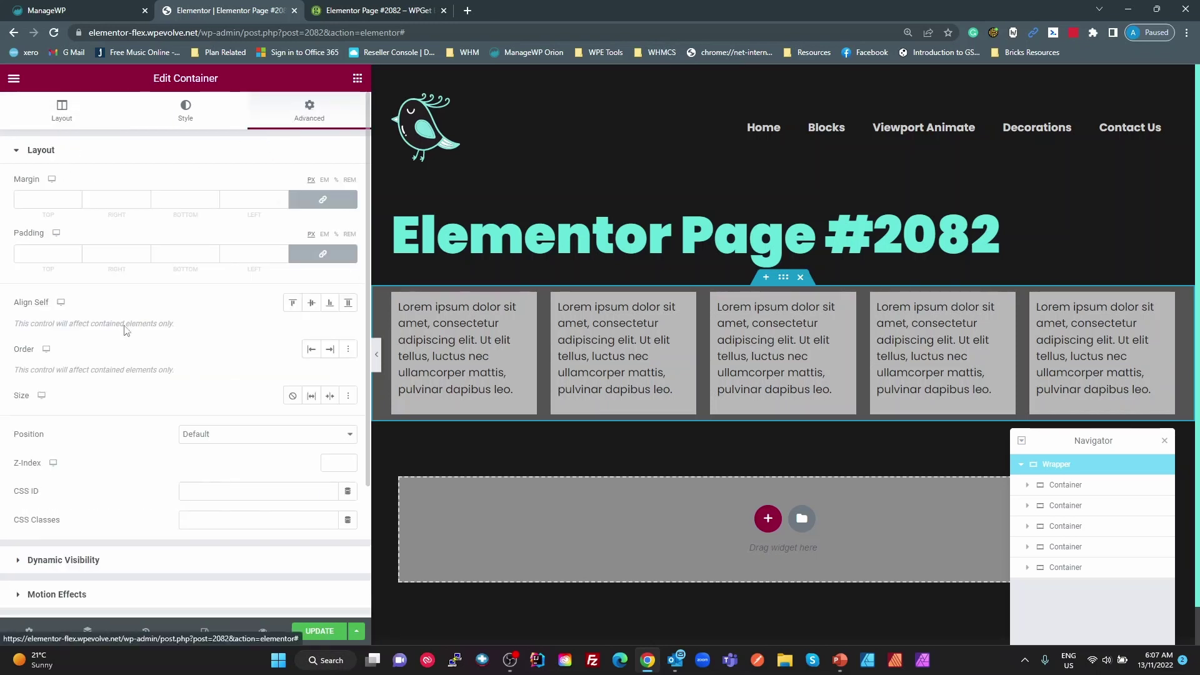
double_click(23, 396)
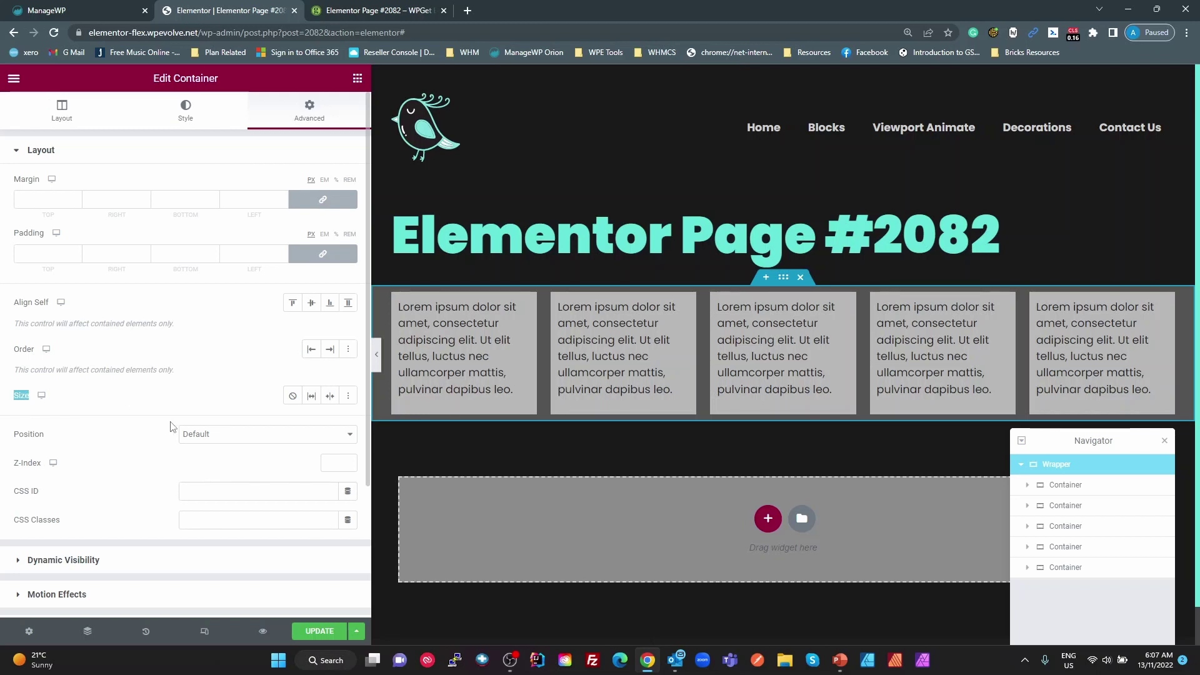
drag(14, 299, 70, 405)
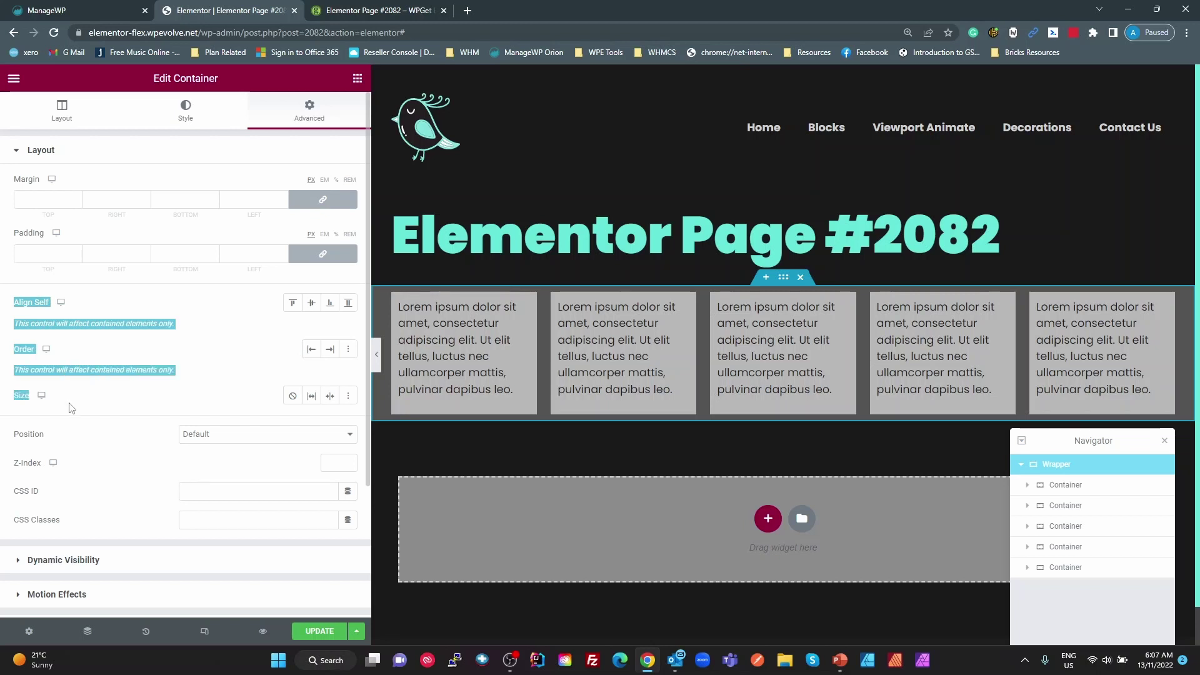
- Compare the Wrapper's container settings, including the Content Width options, with its full set of advanced settings
click(69, 119)
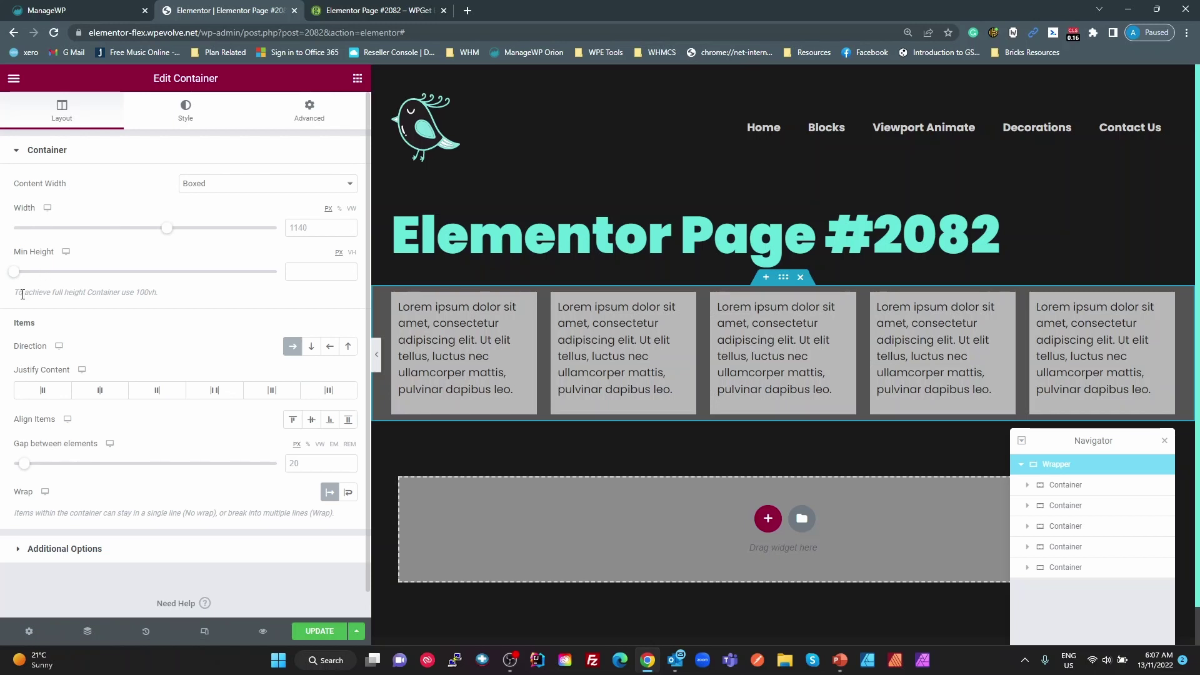
drag(24, 292, 55, 315)
click(54, 294)
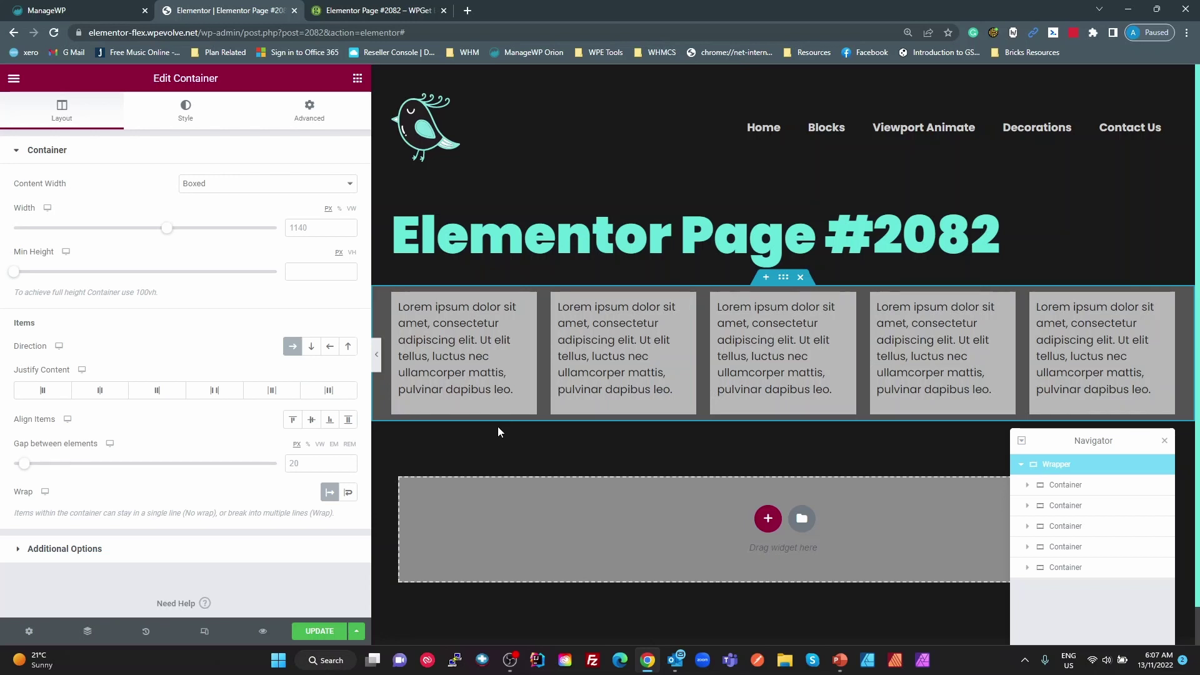
click(309, 110)
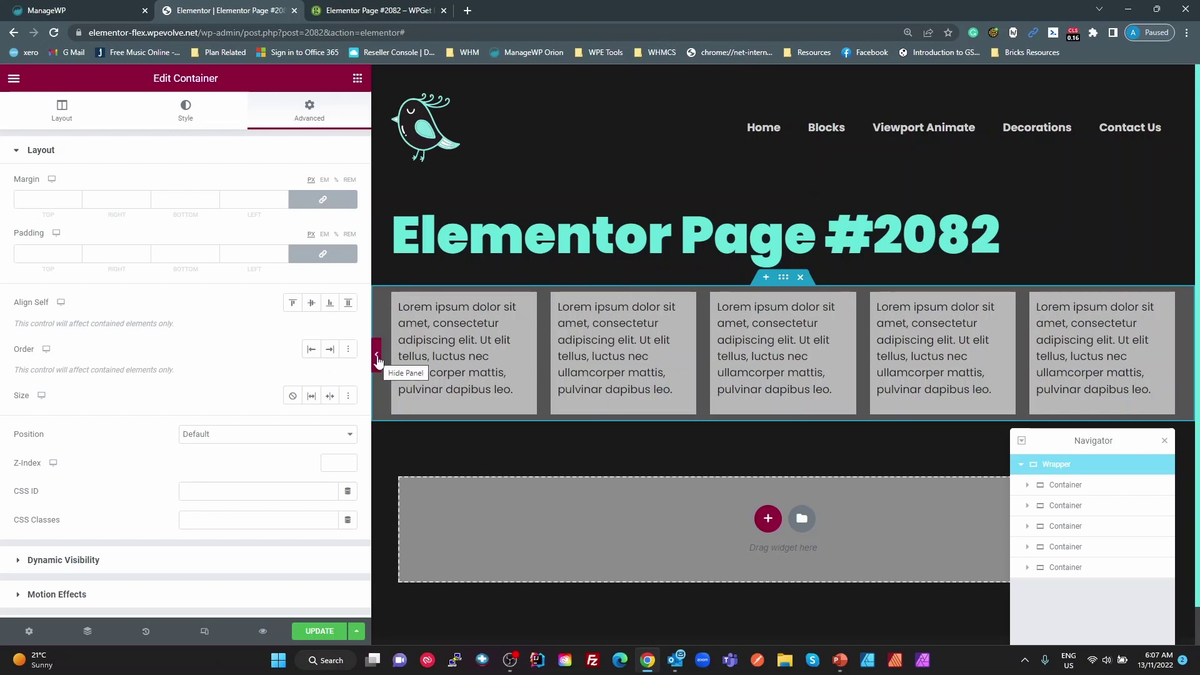
click(60, 114)
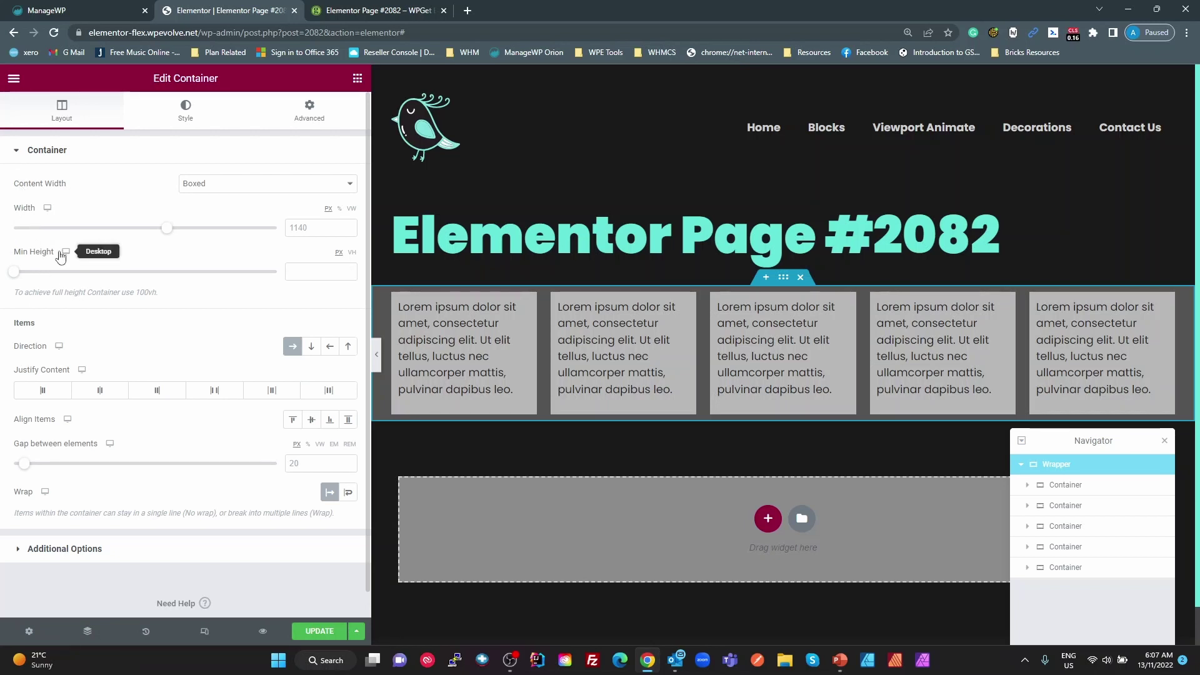
click(199, 184)
click(137, 198)
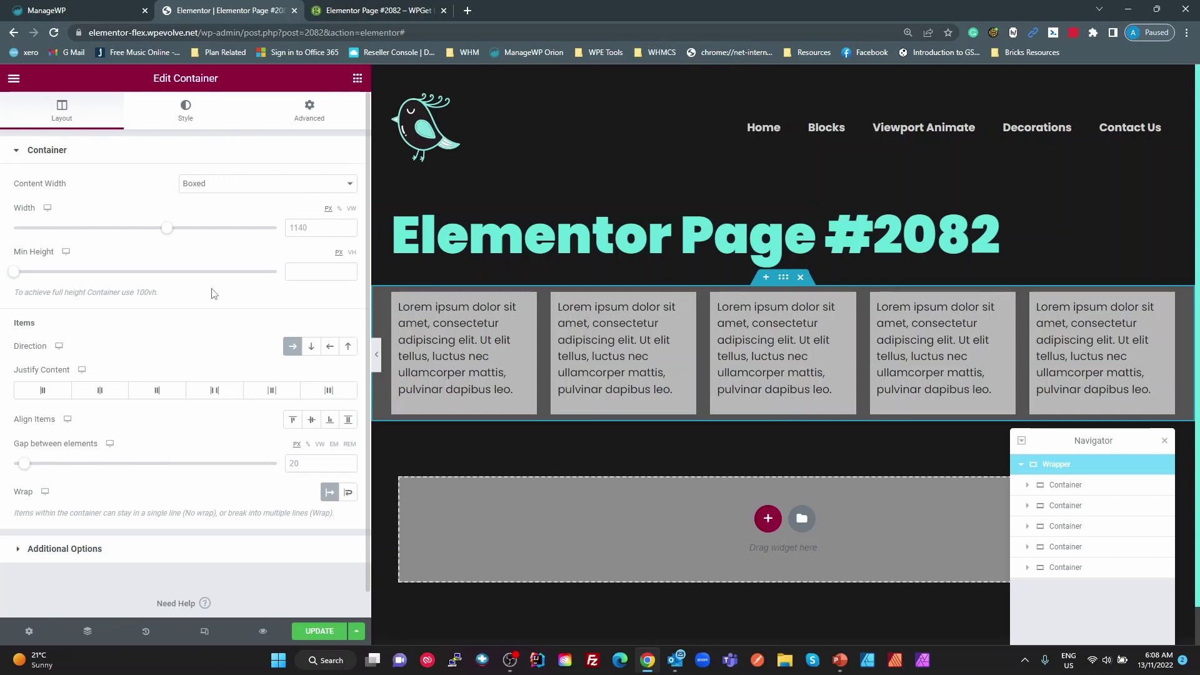
click(332, 118)
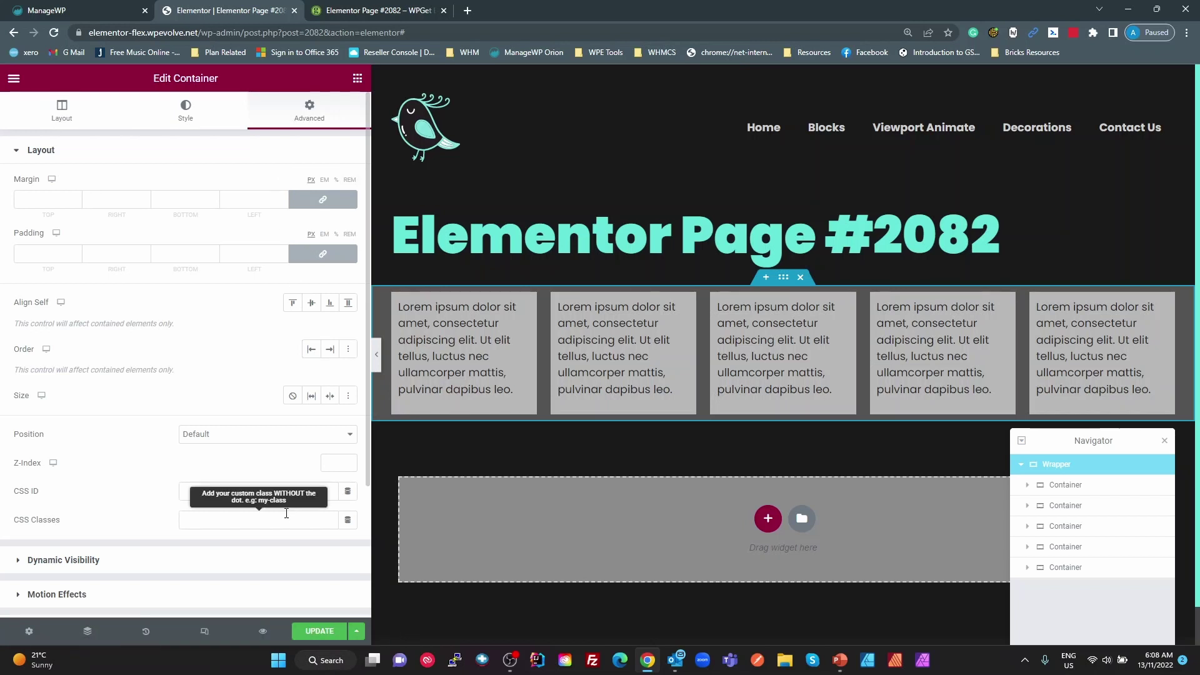
scroll(287, 531, down, 3)
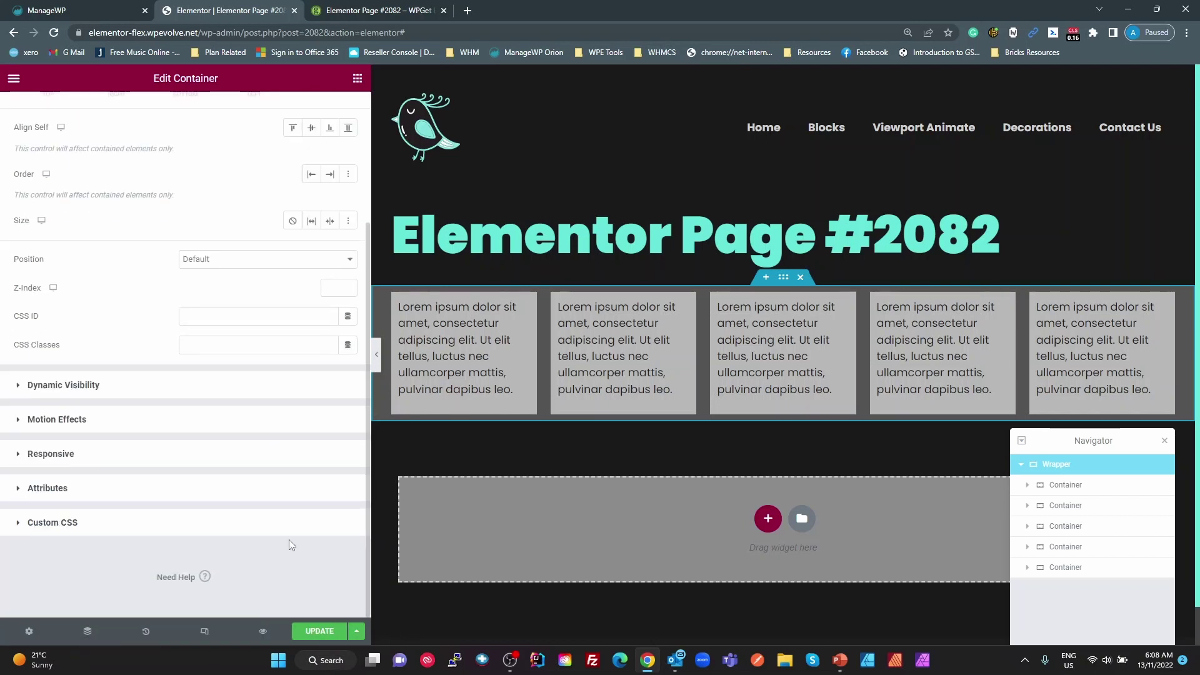
scroll(289, 539, up, 2)
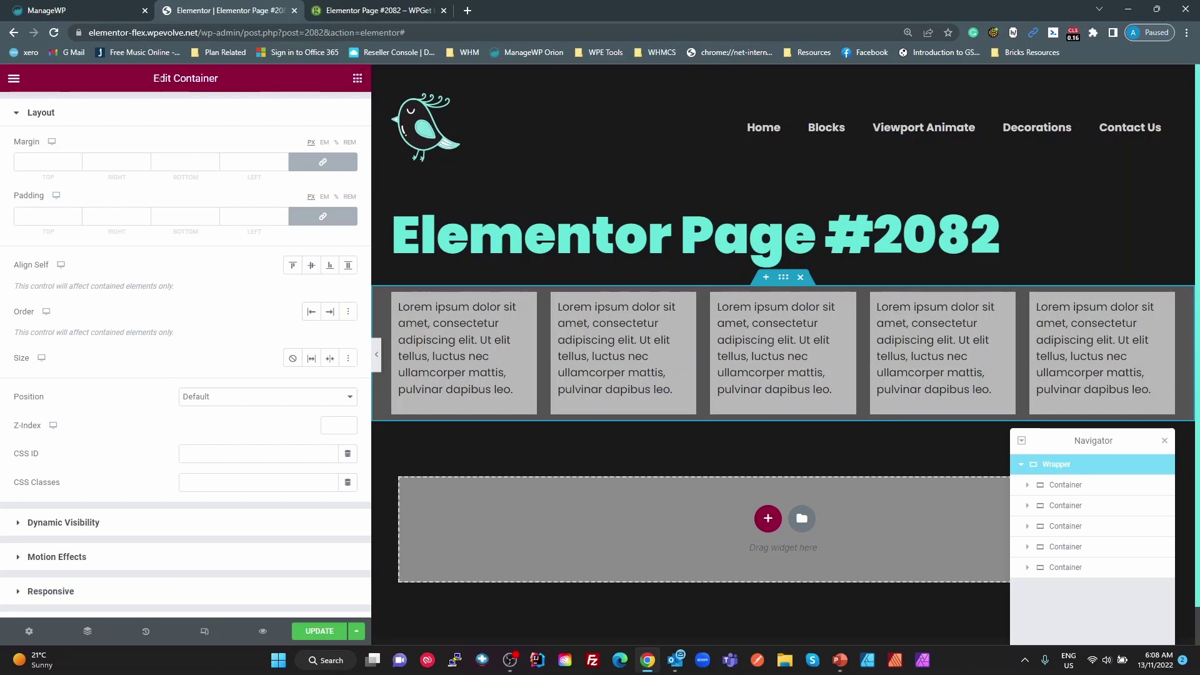
scroll(92, 134, up, 1)
click(61, 112)
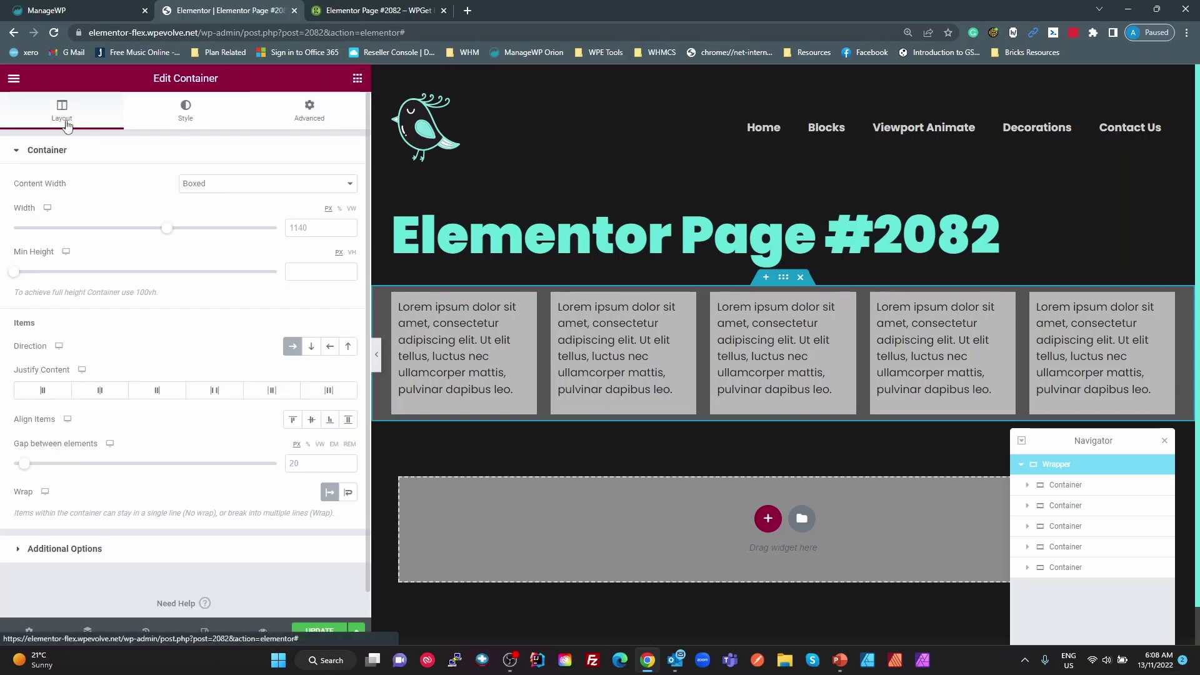